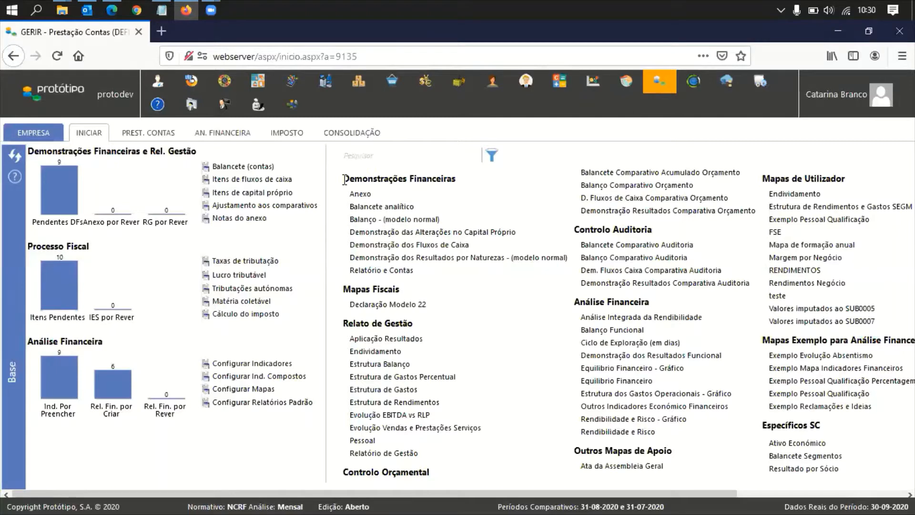
Examine the report groups listed on the start page, including Demonstrações Financeiras, Mapas Fiscais, Relato de Gestão, Análise Financeira and Controlo Orçamental.
drag(344, 180, 453, 179)
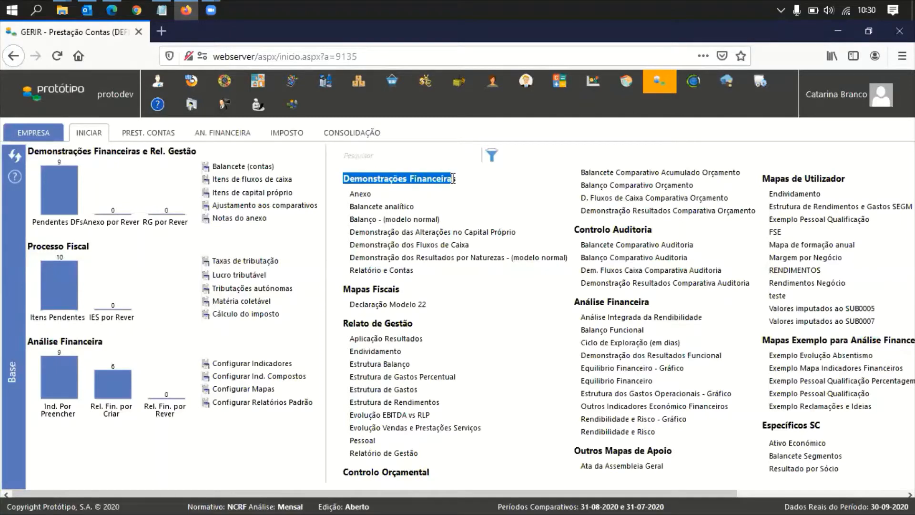
drag(344, 289, 395, 288)
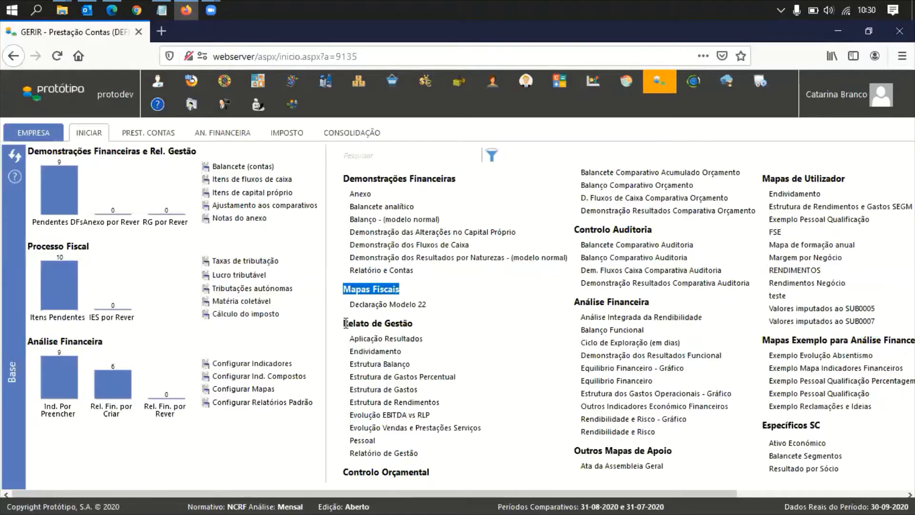
drag(344, 323, 408, 326)
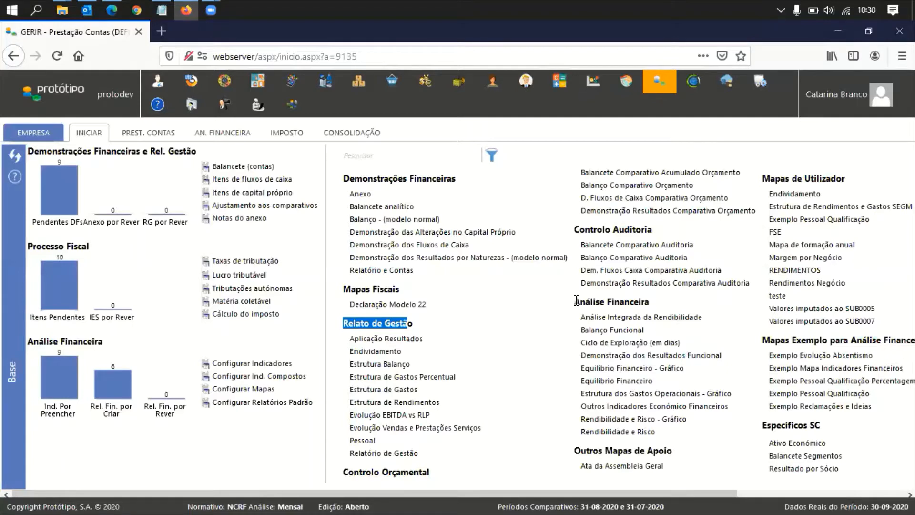
drag(576, 301, 645, 300)
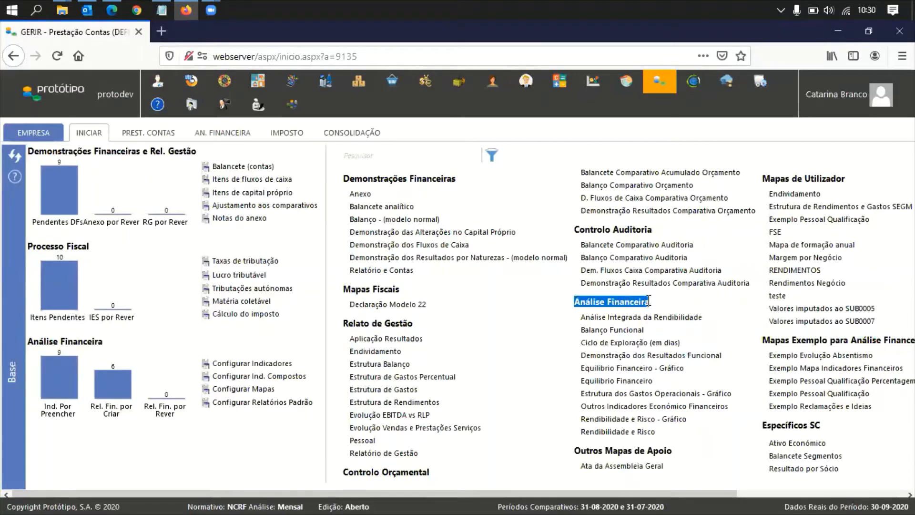
drag(575, 451, 665, 452)
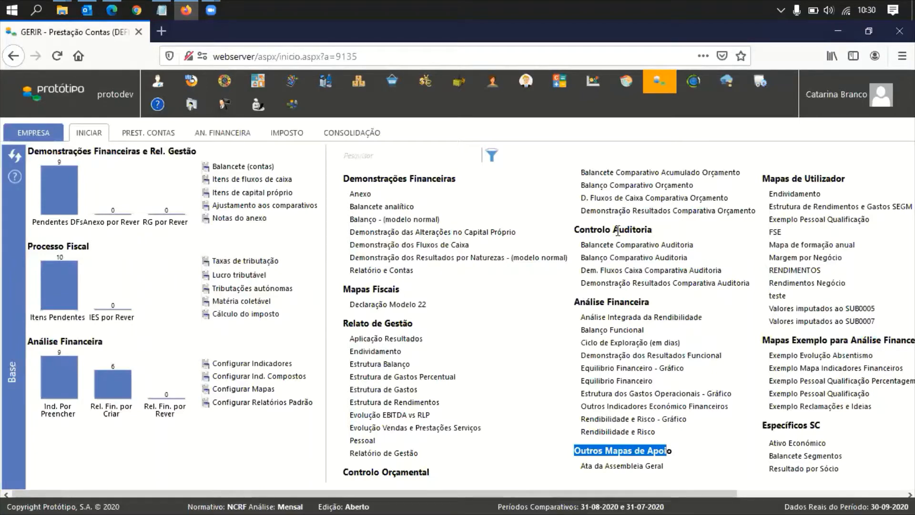
drag(575, 229, 649, 229)
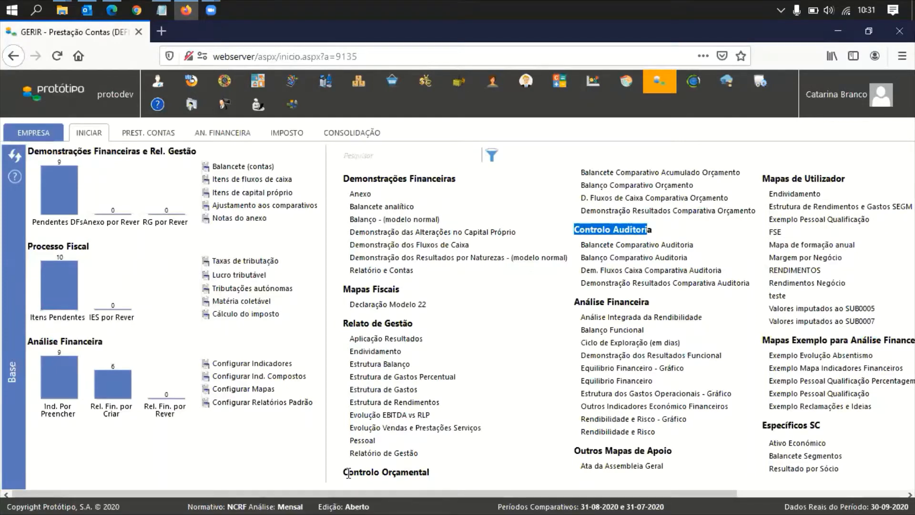
drag(348, 473, 428, 472)
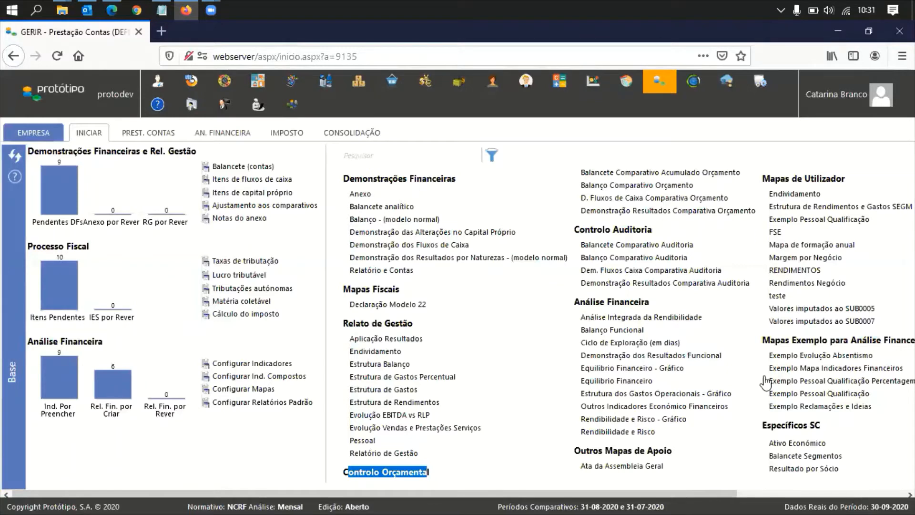
drag(681, 493, 648, 494)
Look over the Prest. Contas and Iniciar commands, and view the Balancete (contas) item, acknowledging its warning and closing it.
click(147, 133)
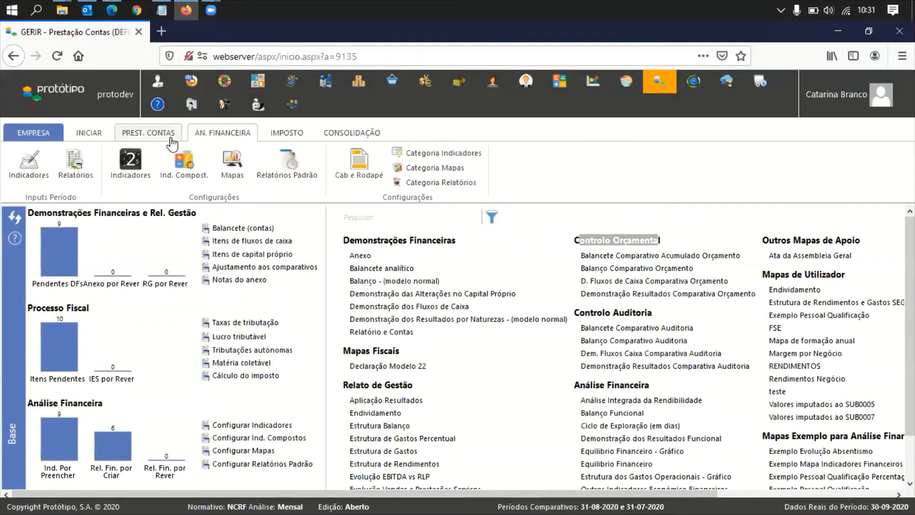
click(109, 140)
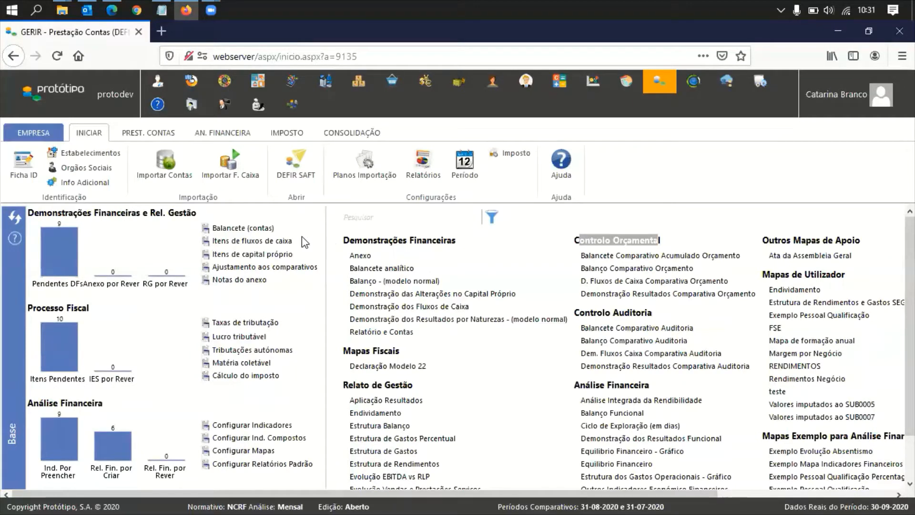
click(235, 233)
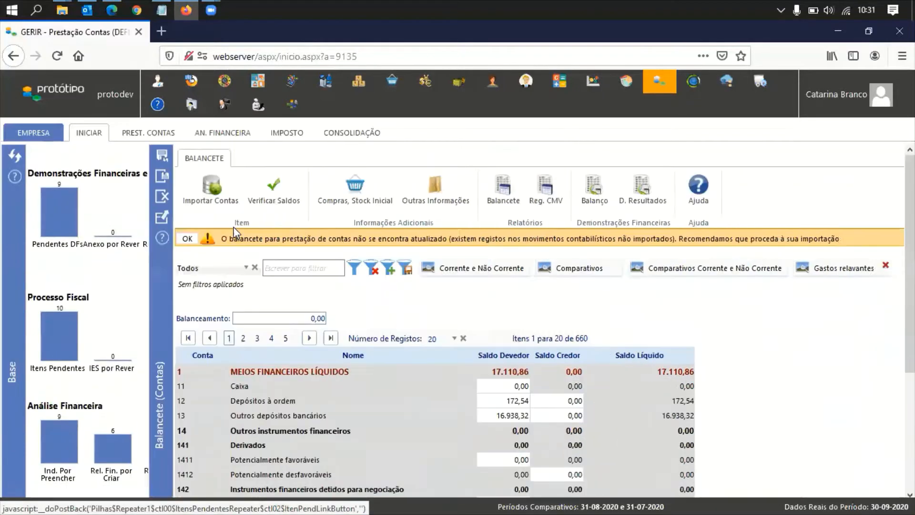
click(66, 239)
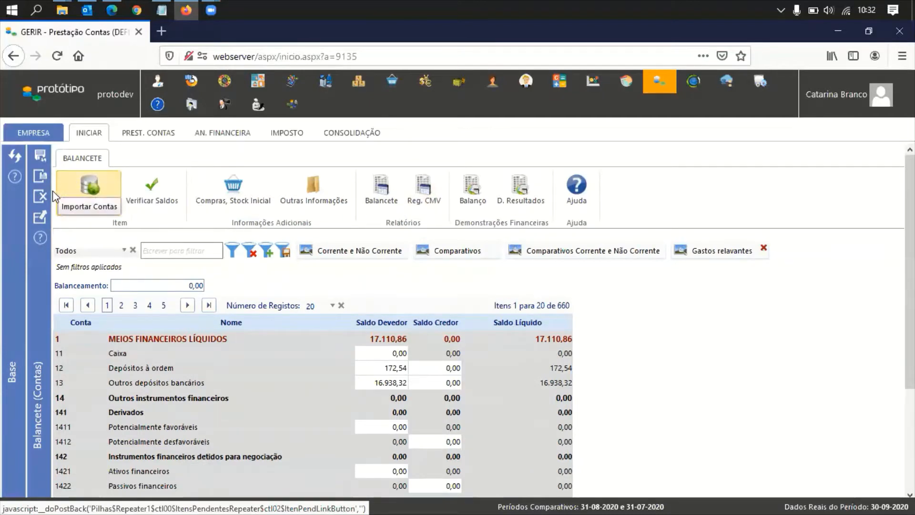
click(41, 197)
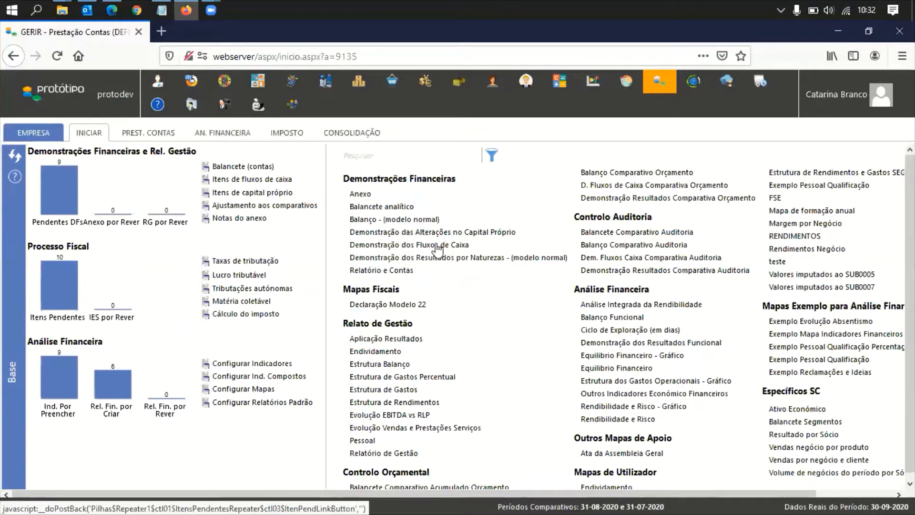
Preview the Balanço - (modelo normal) report, read it from beginning to end and close the preview.
click(397, 220)
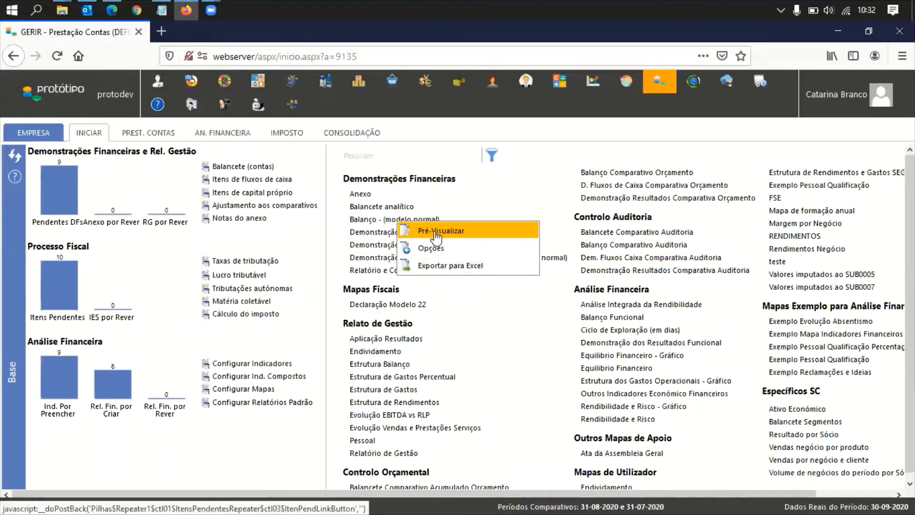
click(436, 233)
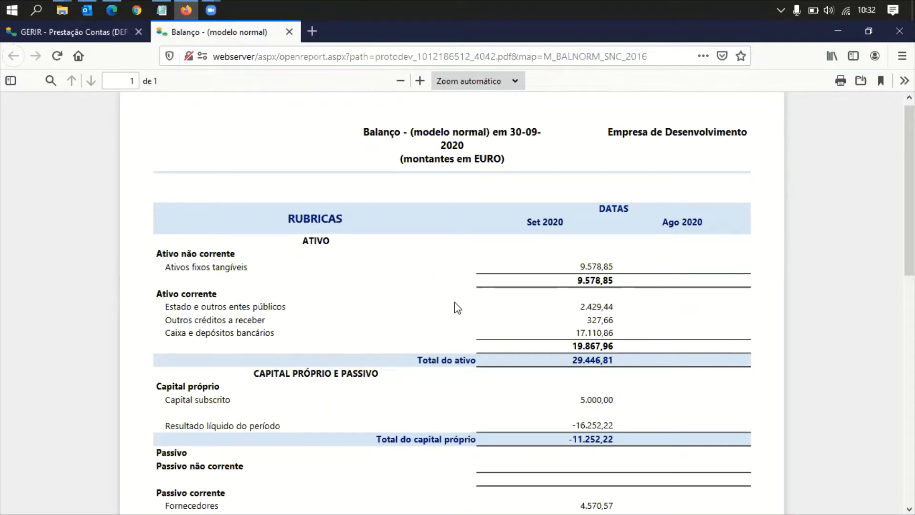
scroll(548, 346, down, 1)
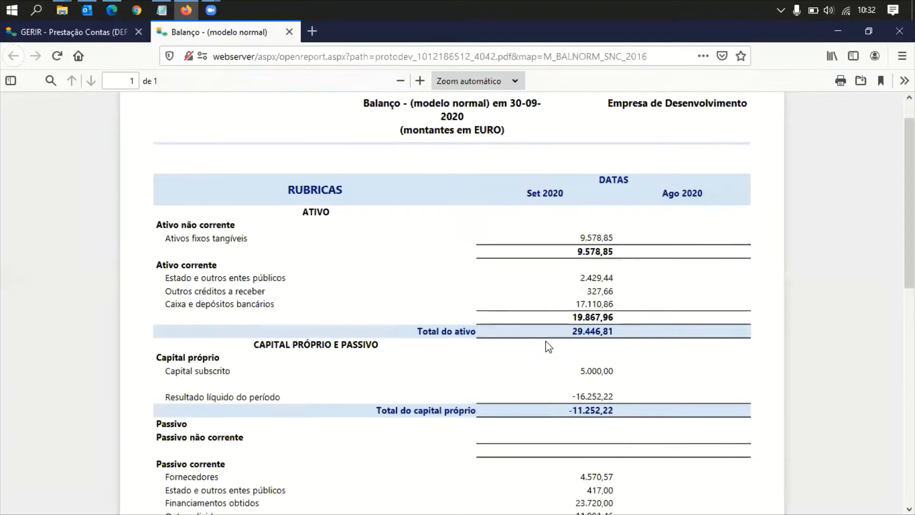
scroll(548, 345, down, 8)
scroll(548, 345, up, 12)
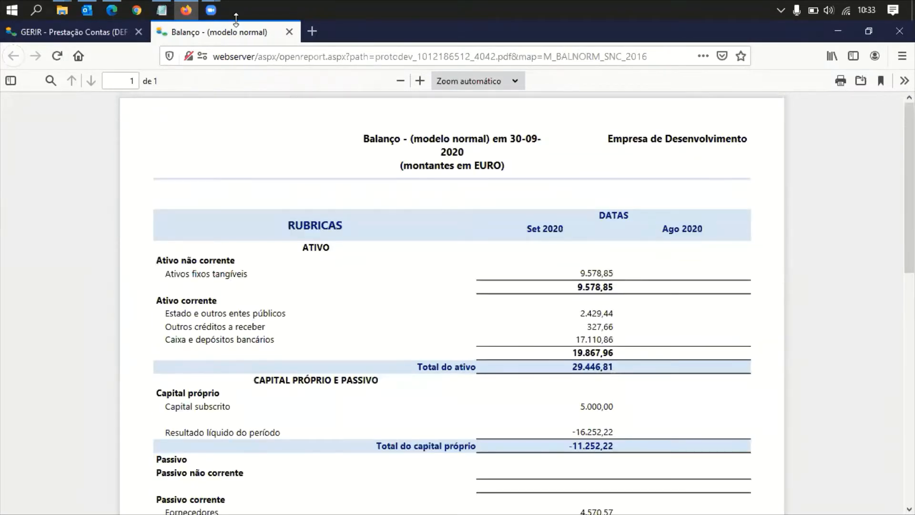
key(ctrl+w)
Export the Balanço - (modelo normal) report to Excel and open the downloaded file with Excel.
click(413, 220)
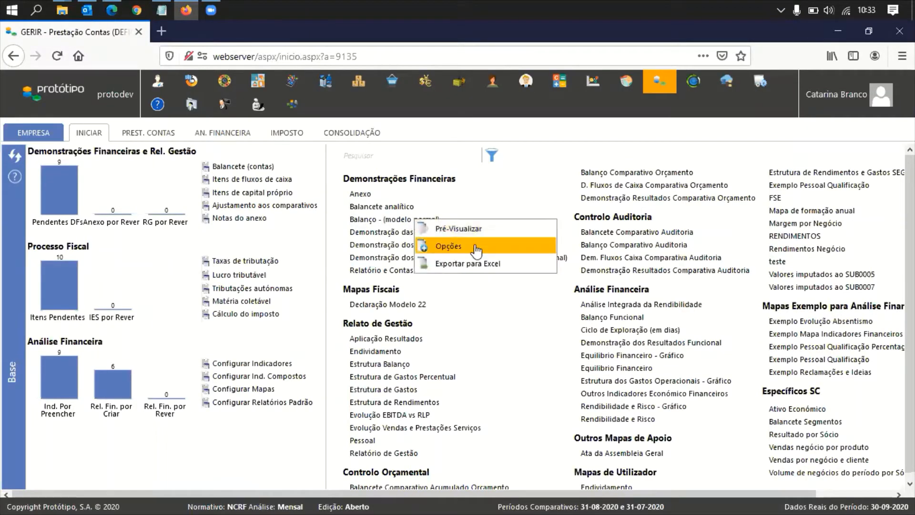
click(331, 253)
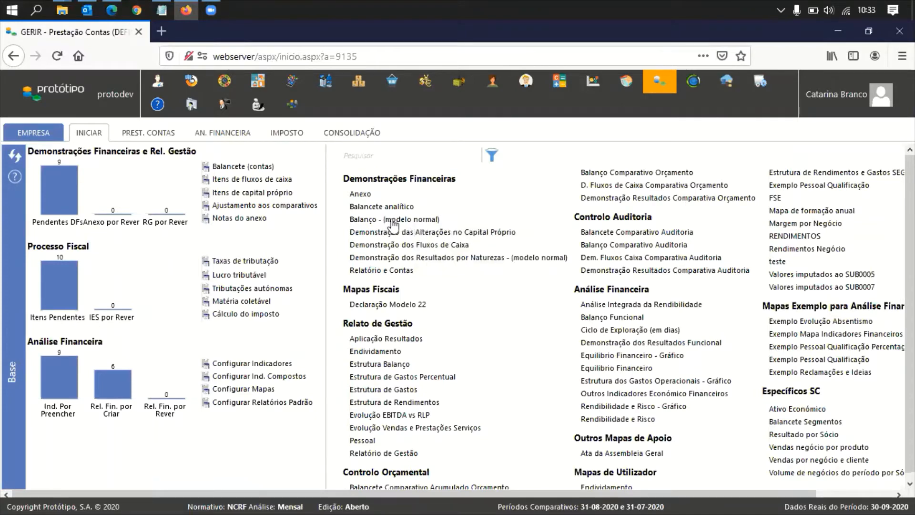
click(412, 220)
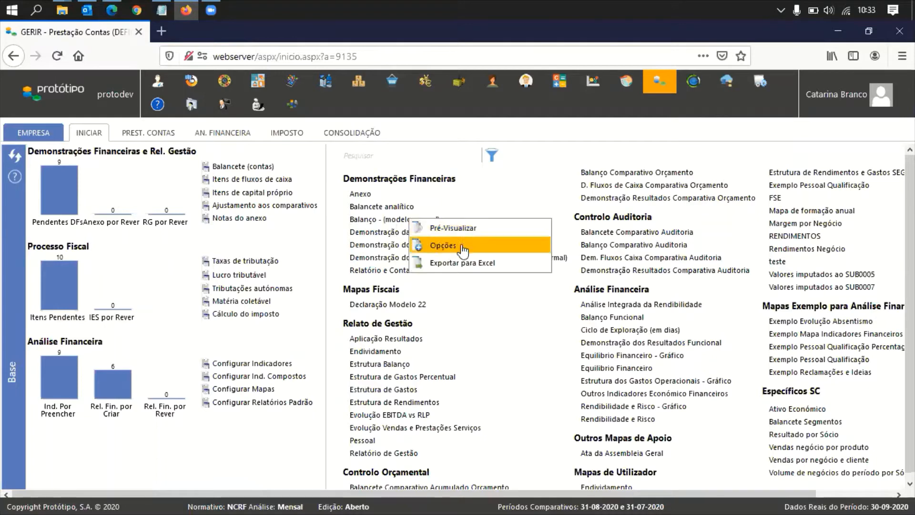
click(457, 261)
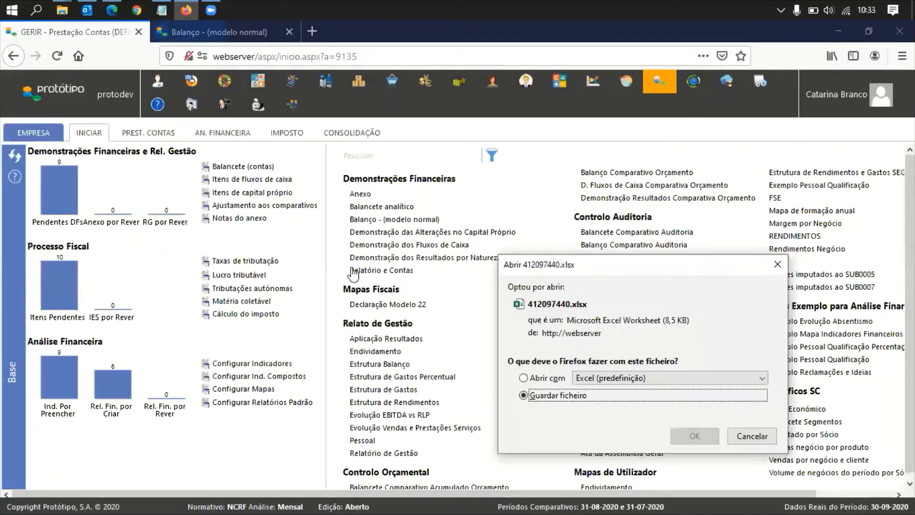
click(548, 380)
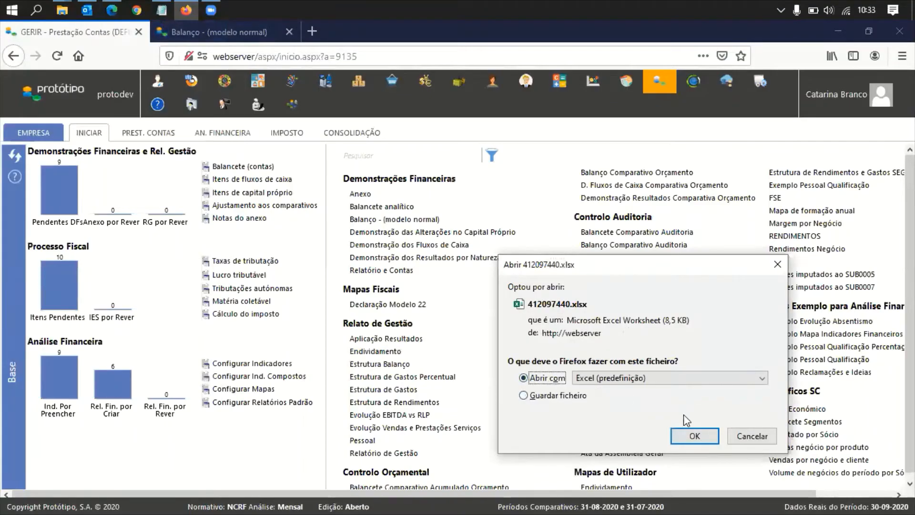
click(694, 437)
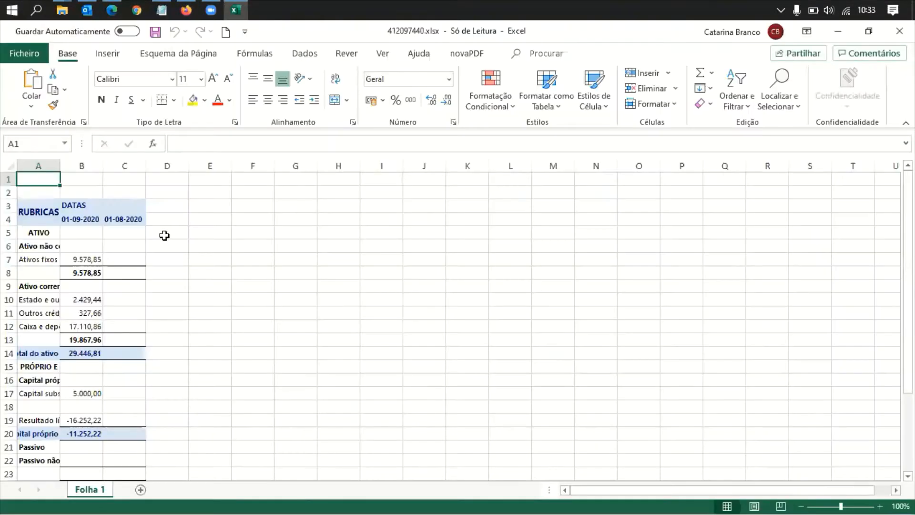
Auto-fit columns A to D of the exported balance sheet and read through its rows.
drag(38, 165, 167, 165)
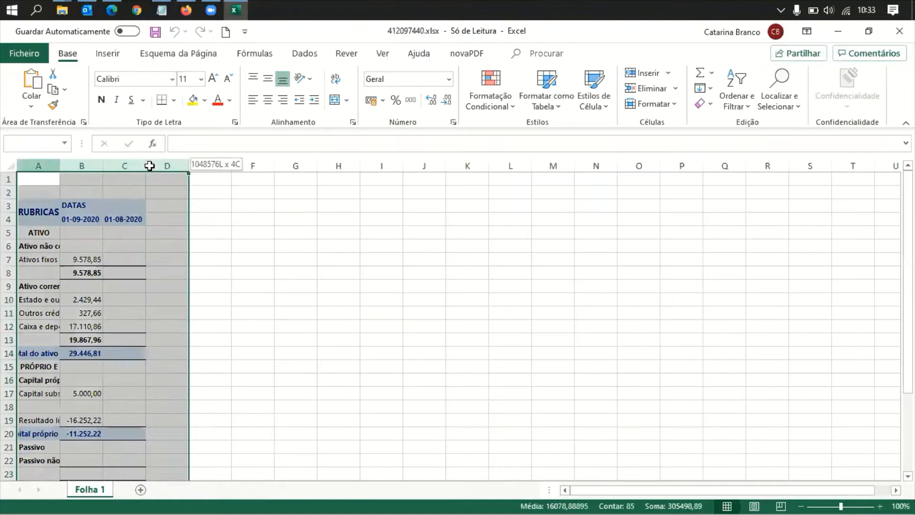
drag(103, 165, 104, 165)
double_click(103, 165)
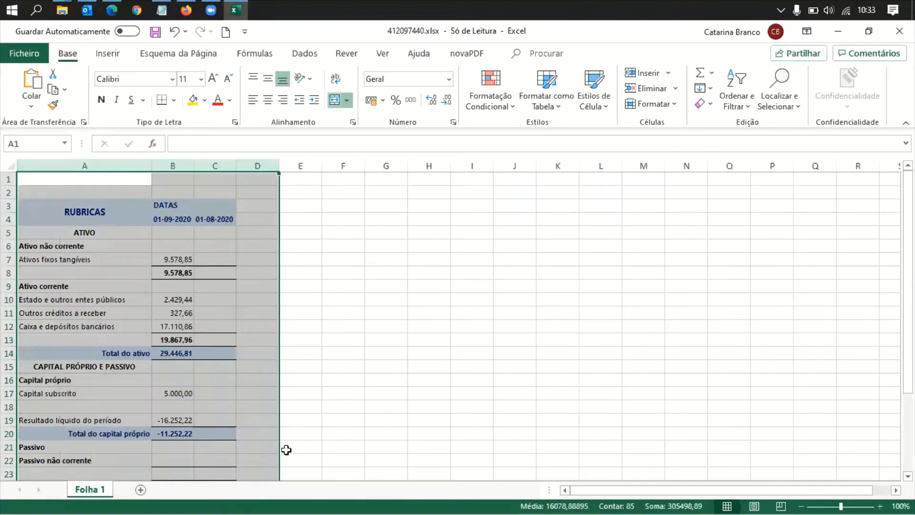
scroll(286, 447, down, 6)
scroll(286, 446, up, 6)
click(286, 313)
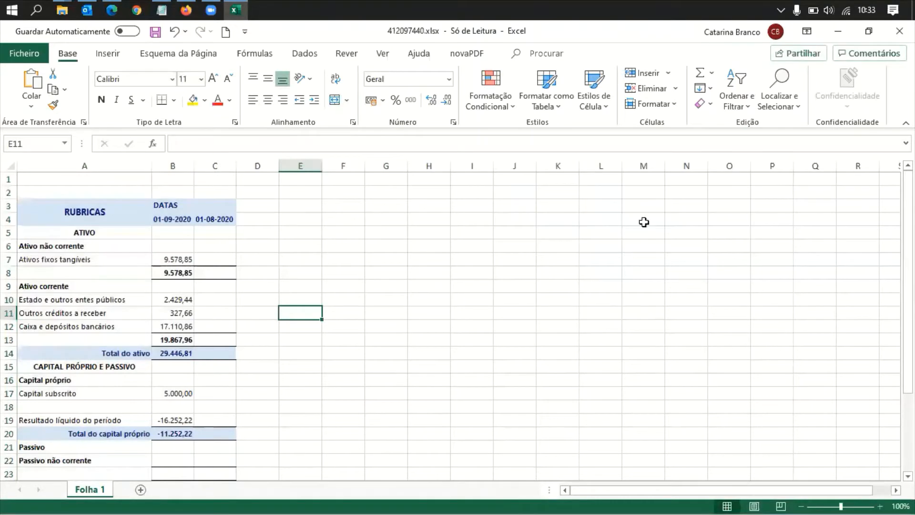
Close the exported workbook without saving the changes.
scroll(217, 442, up, 2)
click(900, 31)
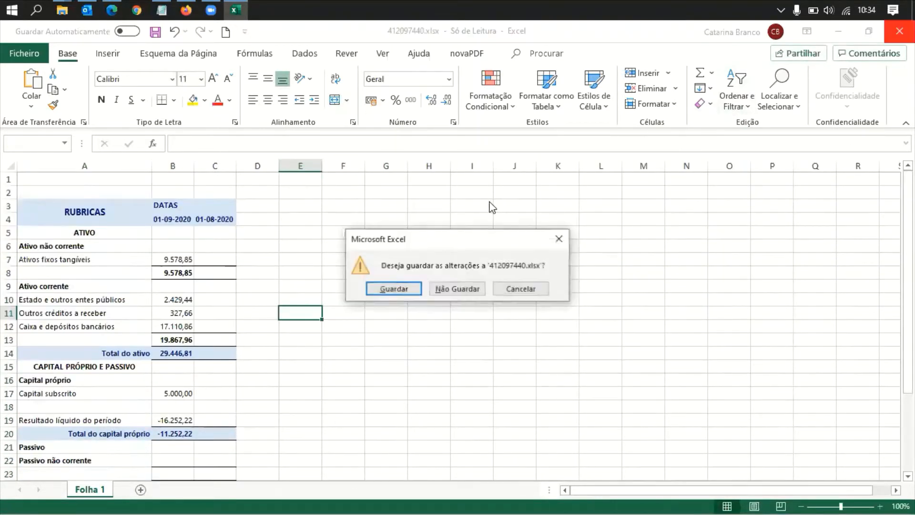
click(465, 293)
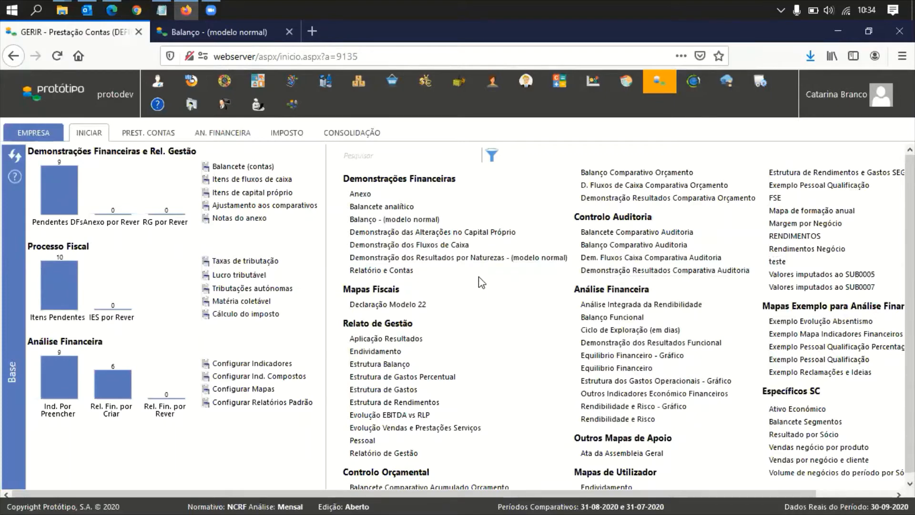
Check which output choices are offered for the Anexo, Relatório de Gestão and Ata da Assembleia Geral reports.
click(361, 195)
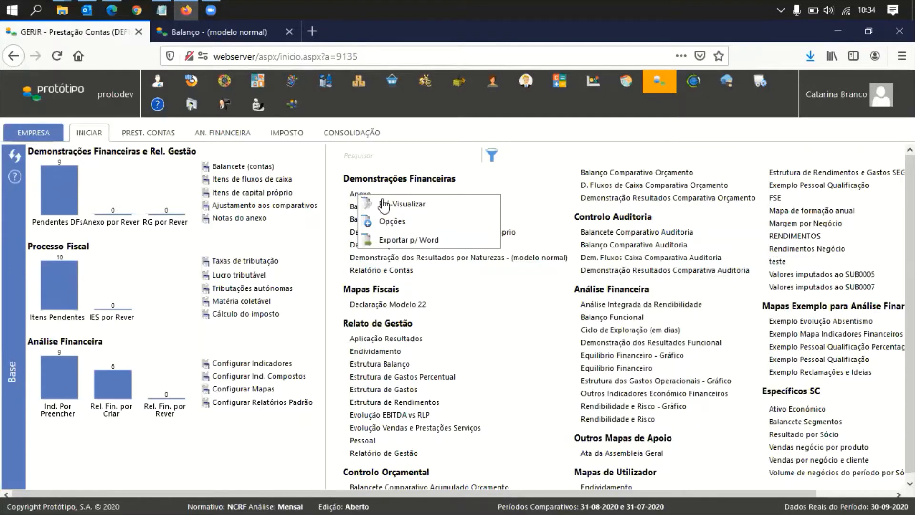
click(335, 220)
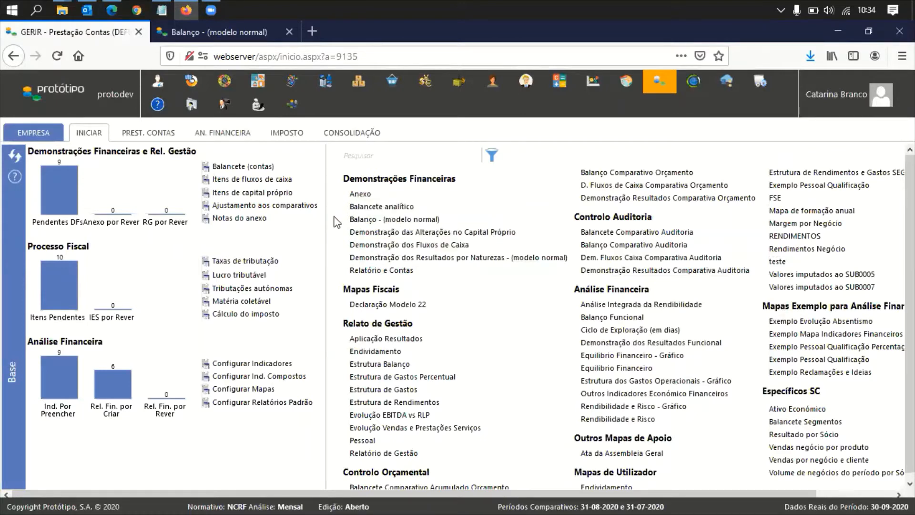
click(397, 454)
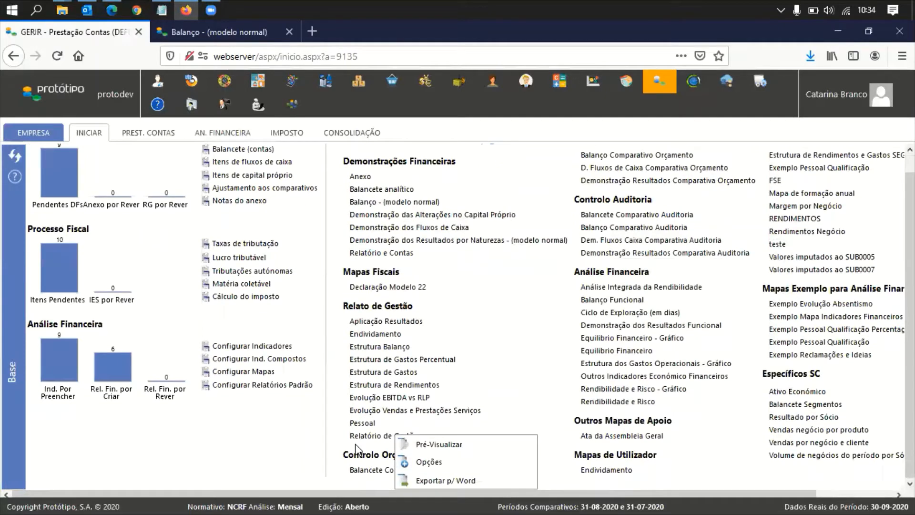
click(320, 377)
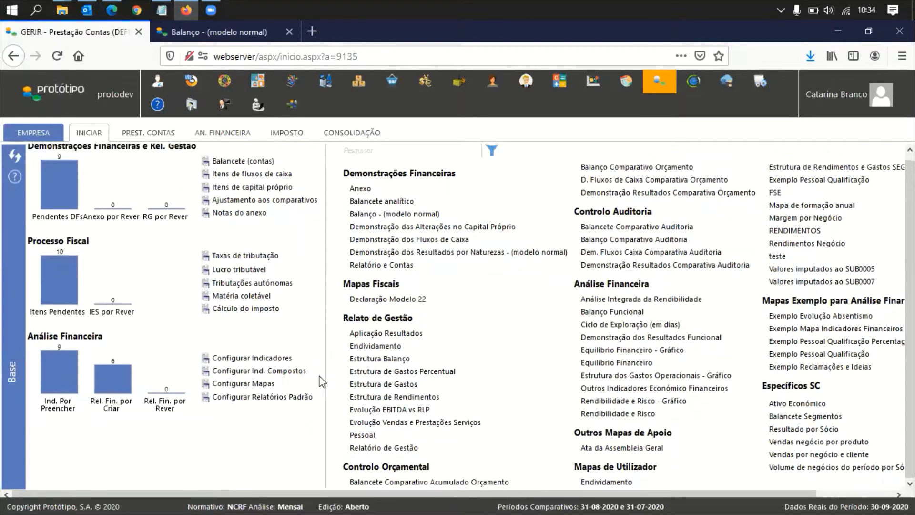
click(624, 449)
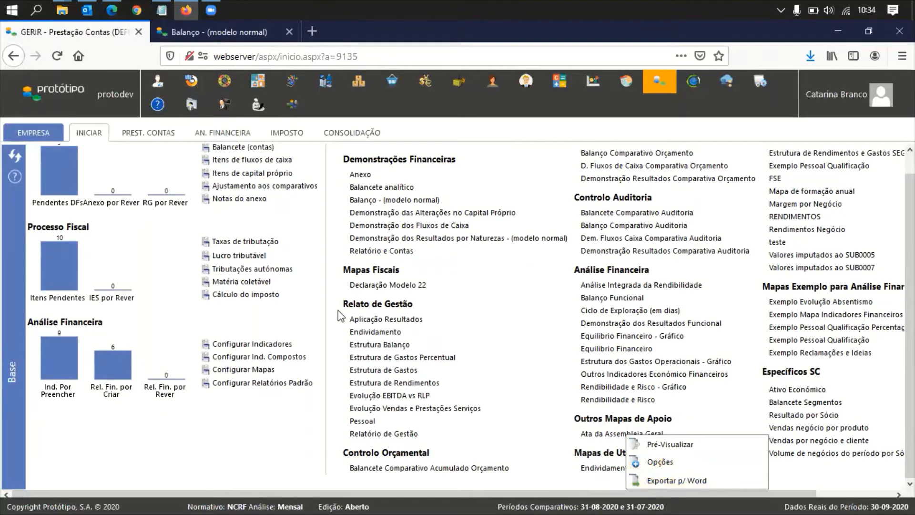
click(331, 325)
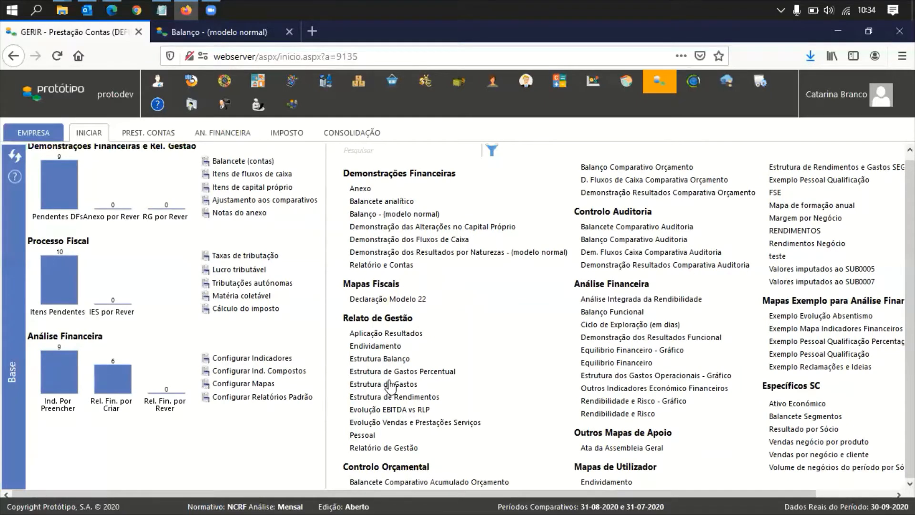
Open the options of the Relatório de Gestão report.
right_click(383, 447)
scroll(339, 439, down, 1)
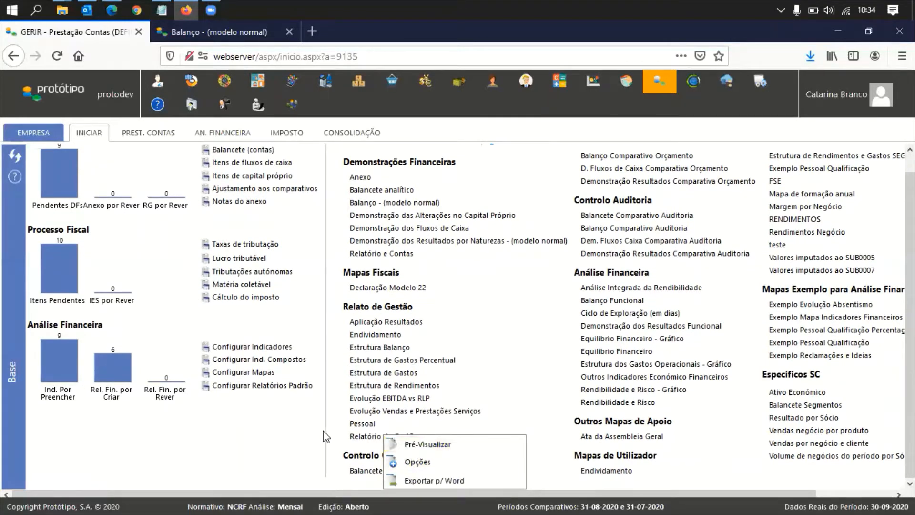
click(409, 465)
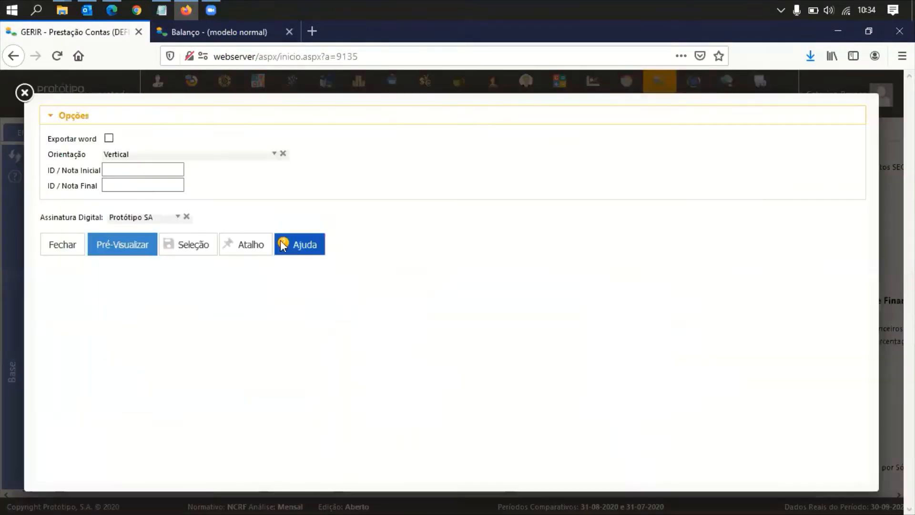
Check the ID / Nota Inicial and ID / Nota Final fields of the Relatório de Gestão options, and close the options.
click(141, 185)
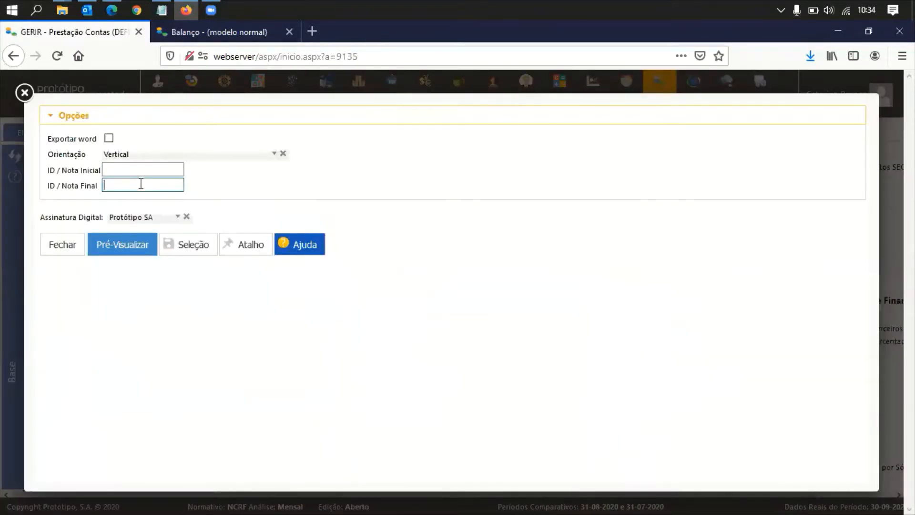
click(145, 171)
click(146, 185)
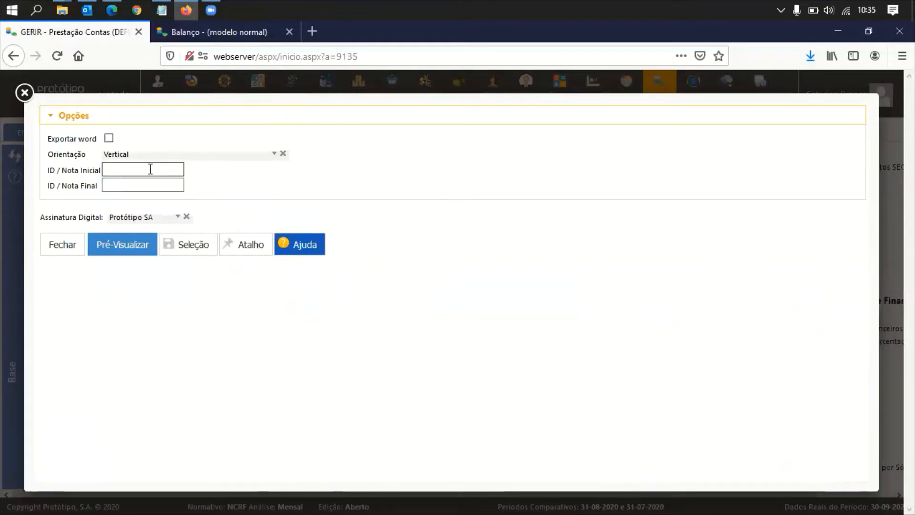
click(143, 169)
click(142, 180)
click(63, 245)
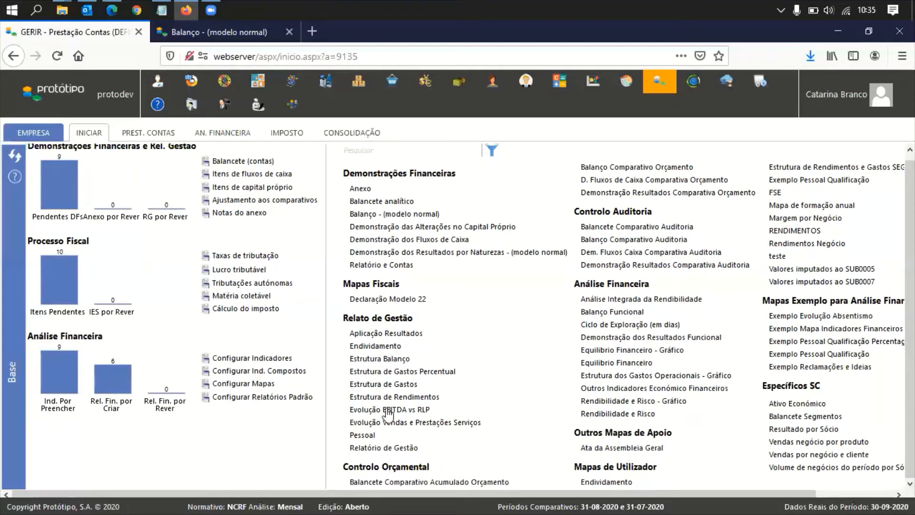
Preview the Estrutura de Gastos Percentual report under Relato de Gestão, look over its chart and close the preview.
right_click(382, 359)
right_click(421, 380)
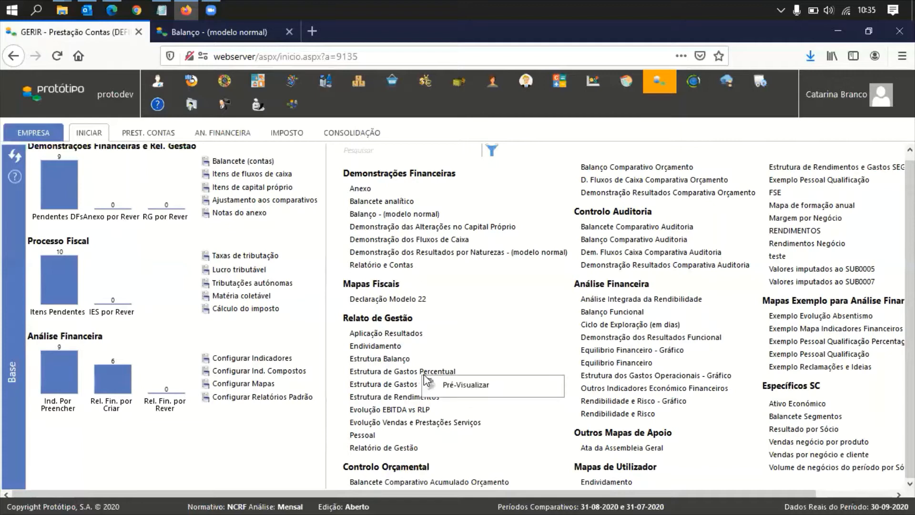
click(461, 394)
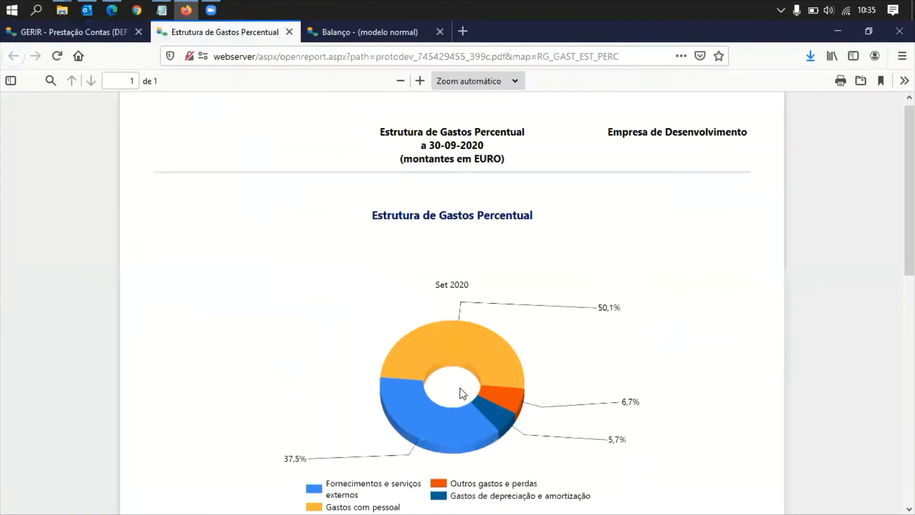
scroll(415, 324, down, 3)
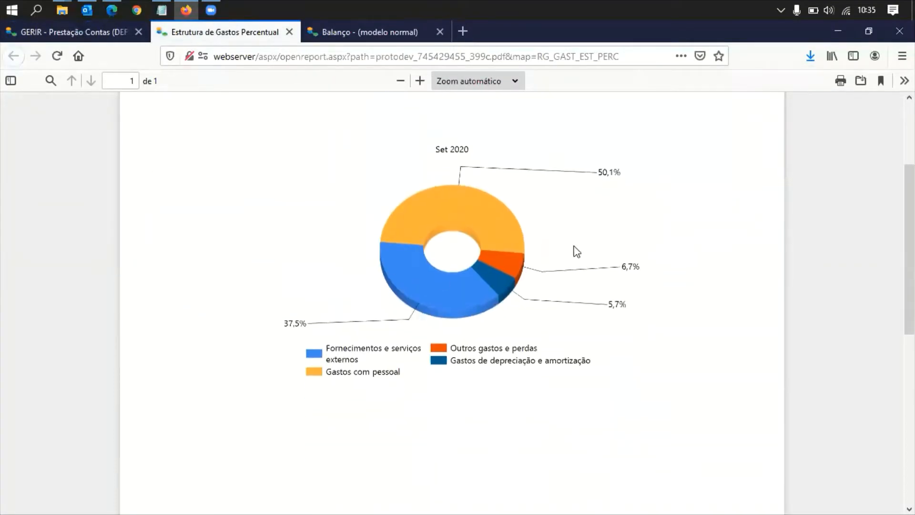
scroll(384, 317, down, 3)
scroll(384, 316, up, 6)
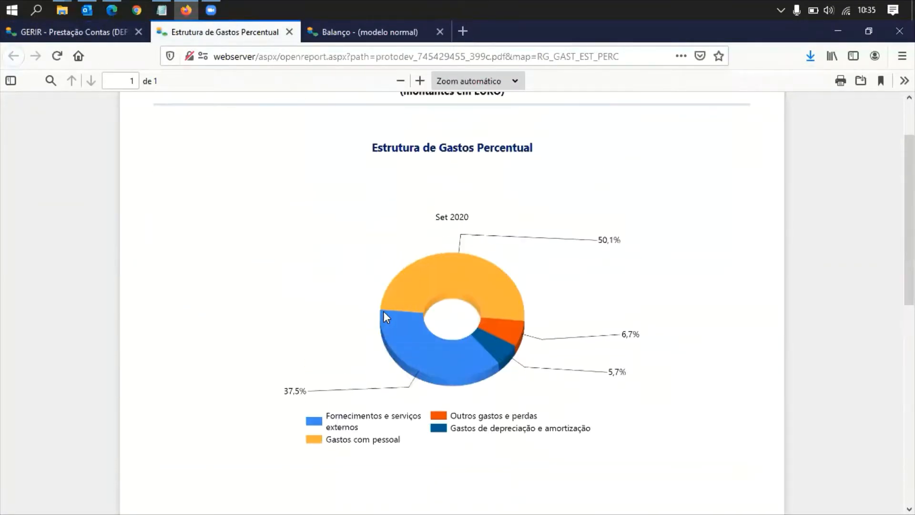
click(289, 32)
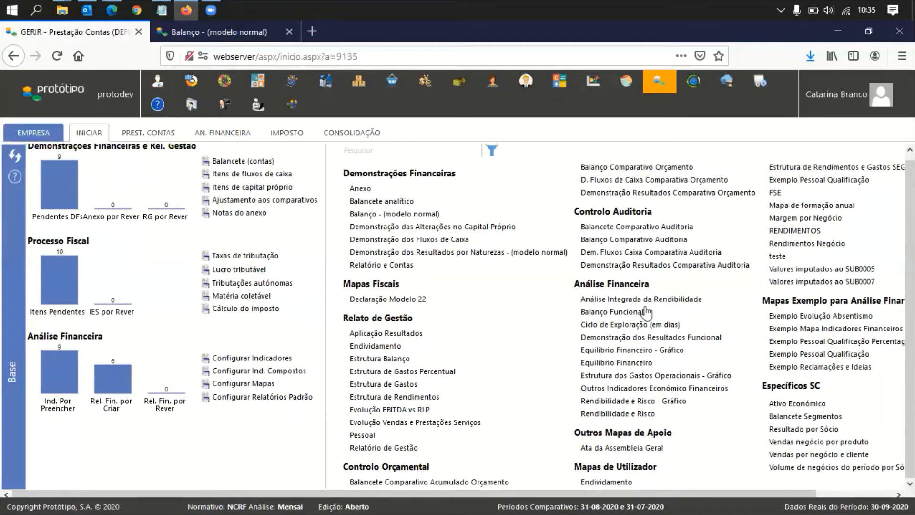
Check the output choices of Equilibrio Financeiro, and preview the Equilibrio Financeiro - Gráfico report before closing it.
right_click(635, 364)
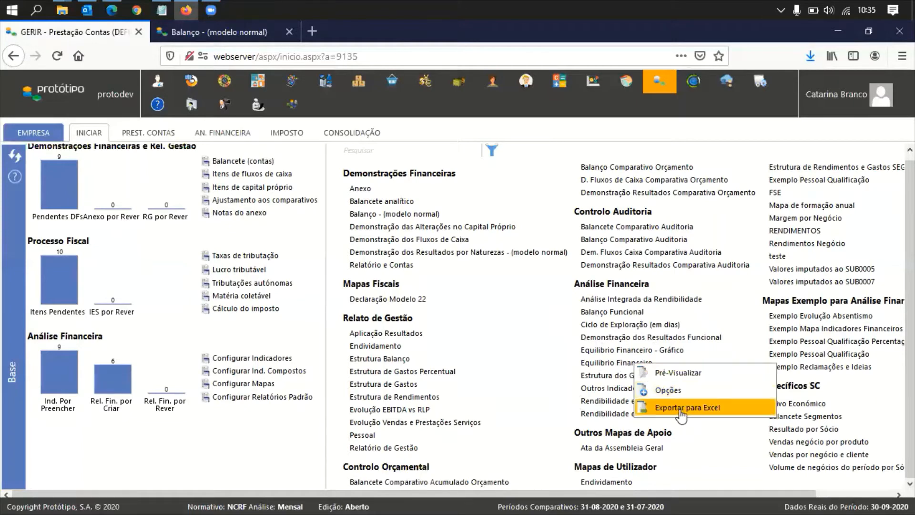
right_click(614, 350)
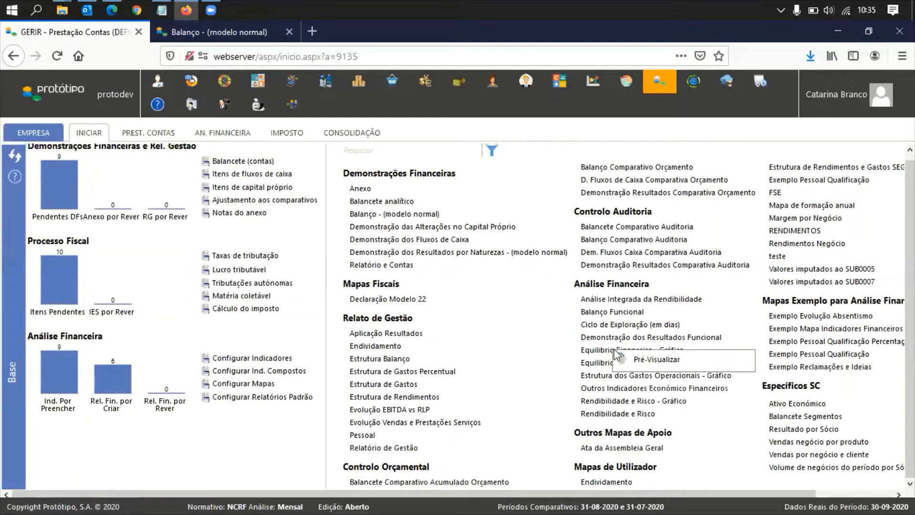
click(641, 364)
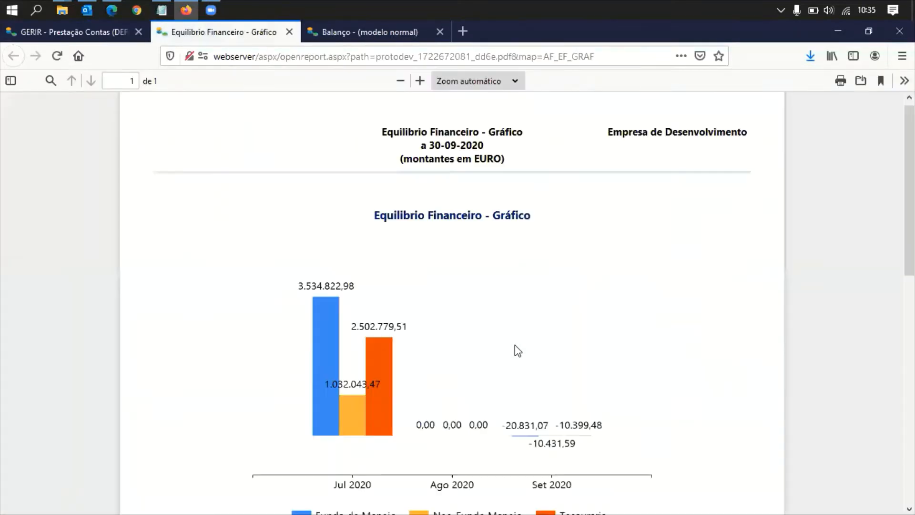
scroll(278, 374, down, 3)
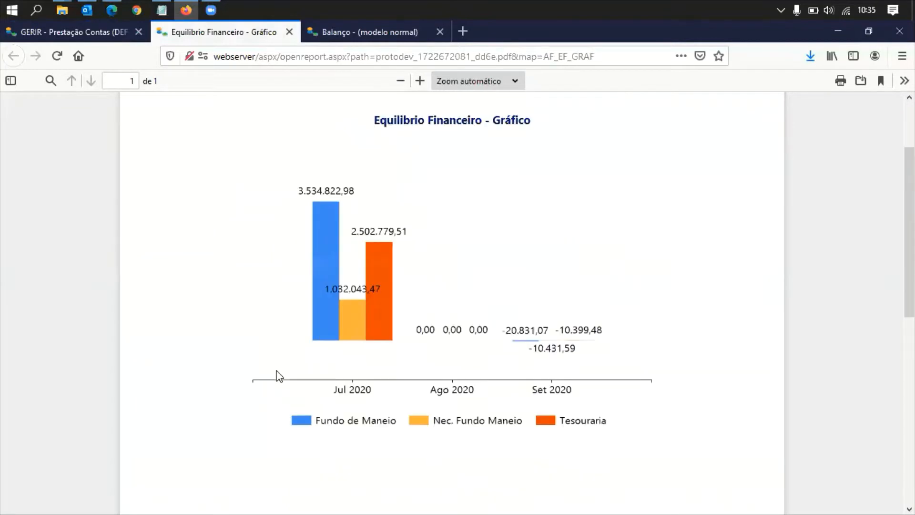
scroll(278, 374, up, 3)
click(289, 32)
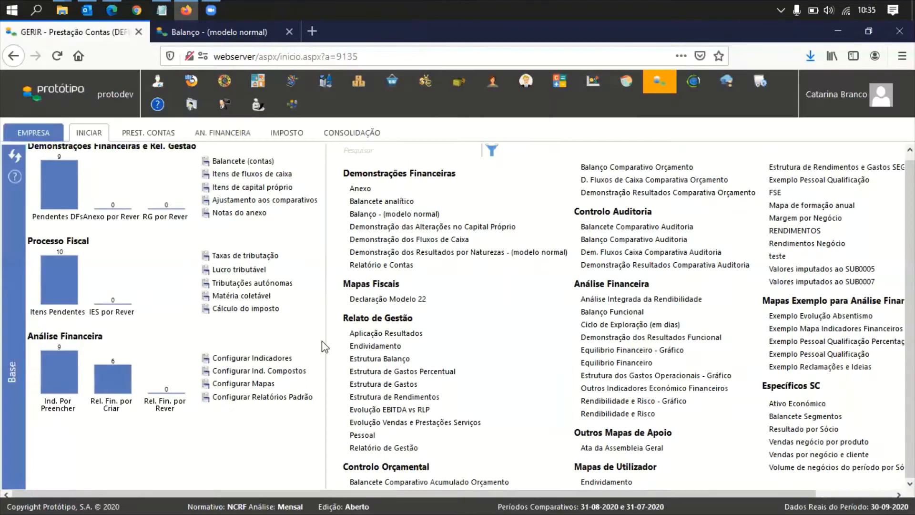
Set the Anexo report's note range from 1 to 5 in its options and check the available orientations.
scroll(331, 353, up, 1)
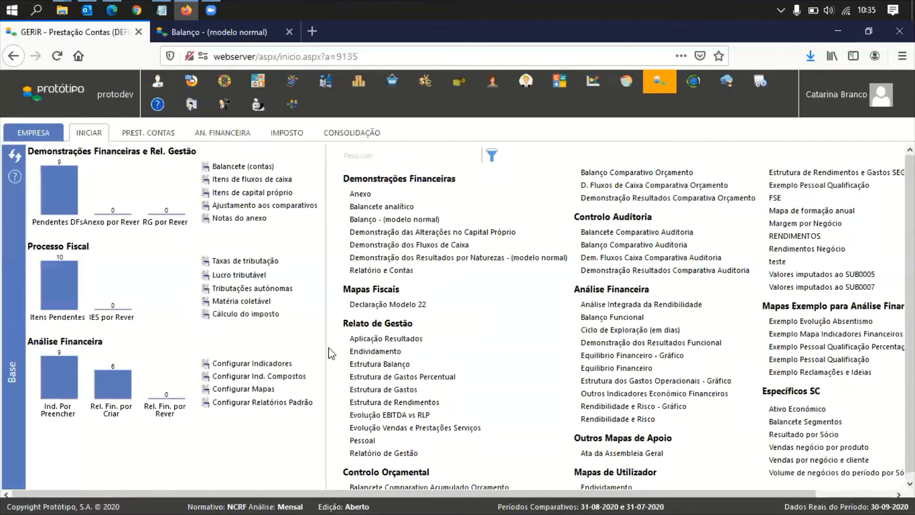
click(360, 194)
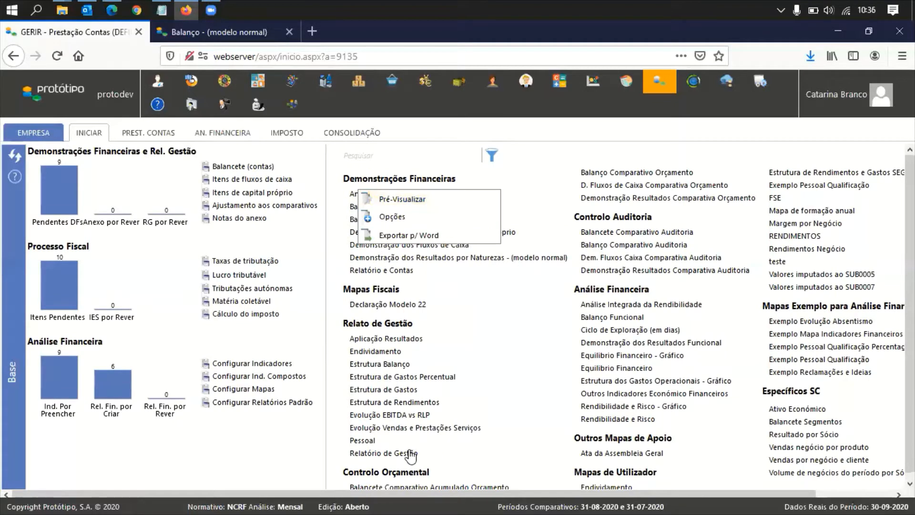
click(393, 217)
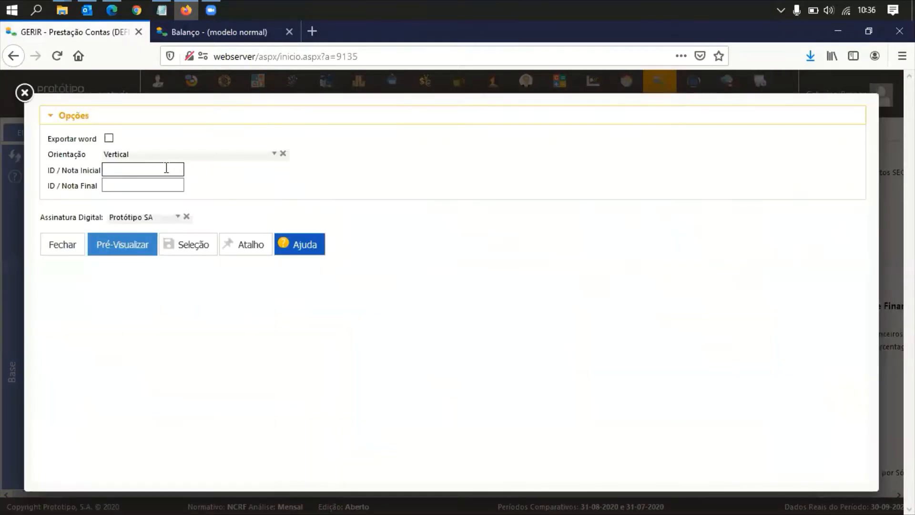
click(165, 169)
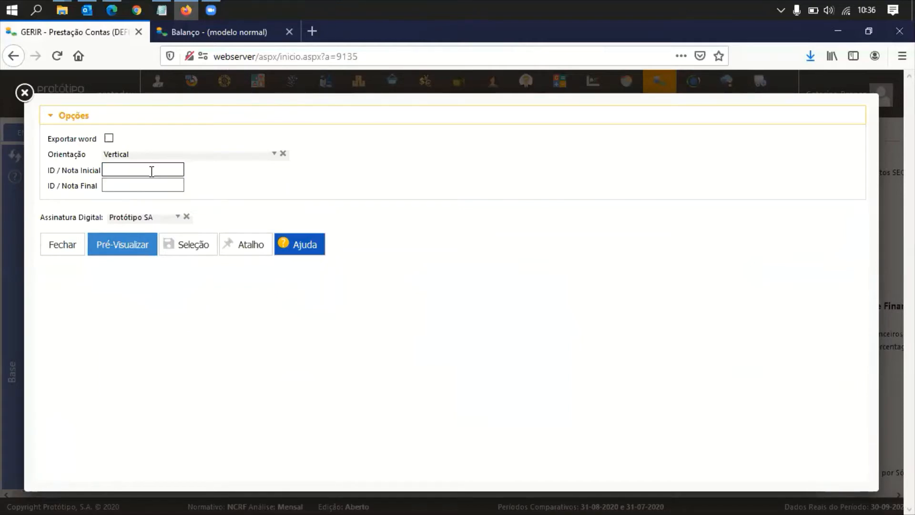
text(1)
key(Tab)
text(5)
key(Tab)
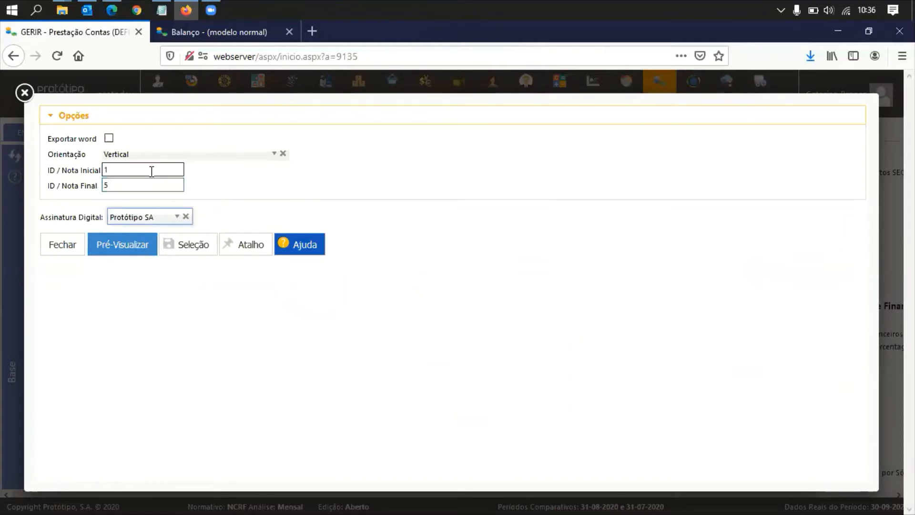
click(215, 157)
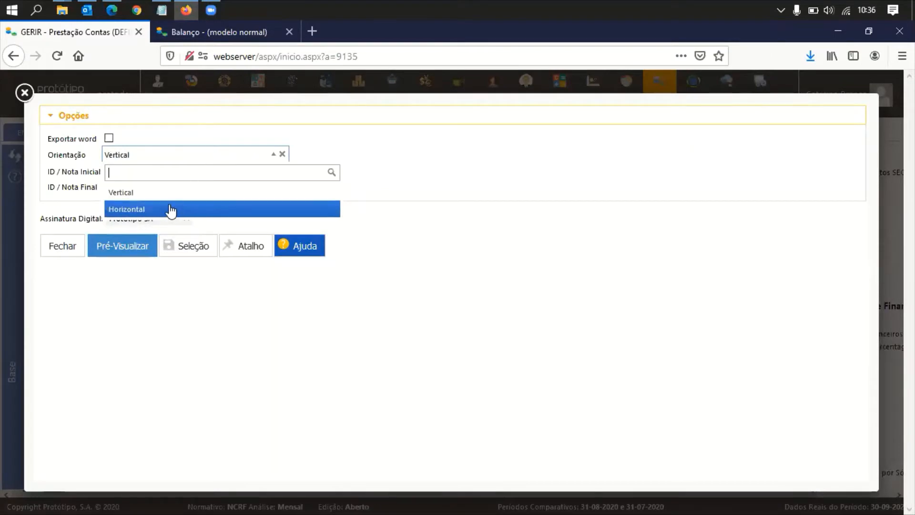
click(204, 159)
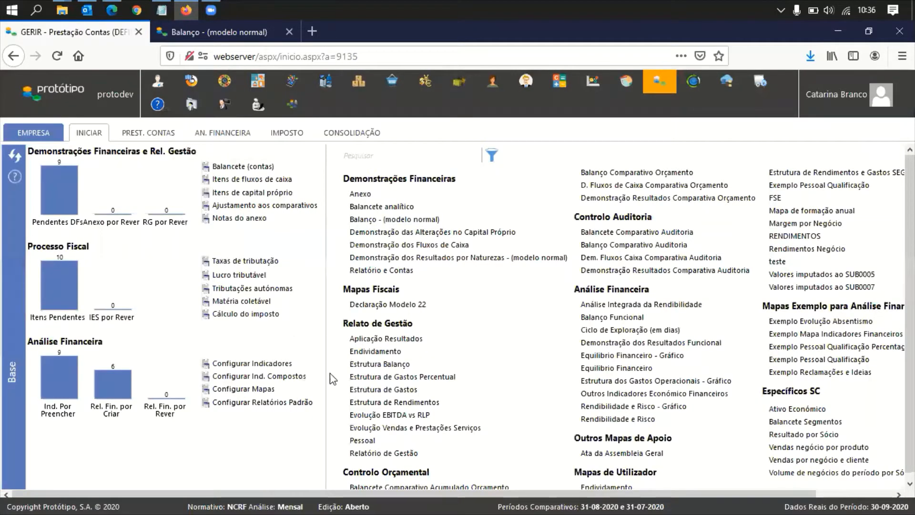
Export the Anexo report to Word and open the generated RTF file in Word.
click(354, 195)
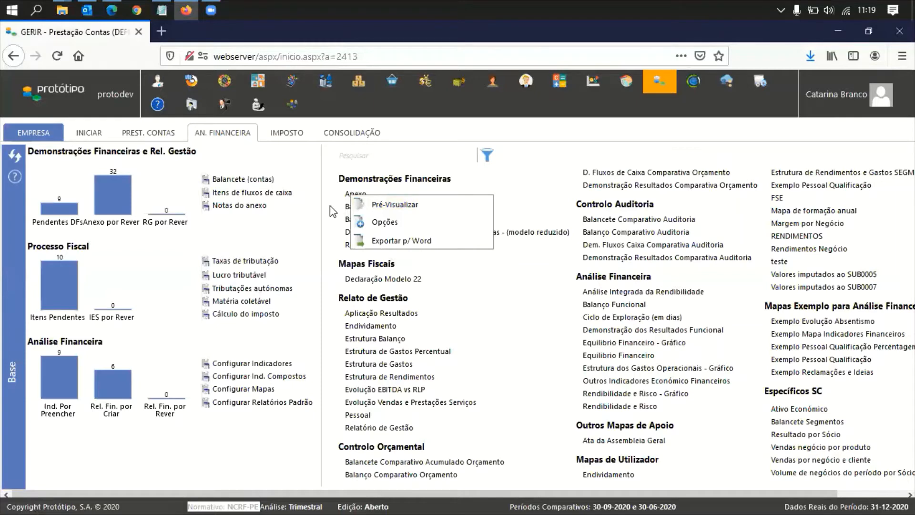
click(403, 240)
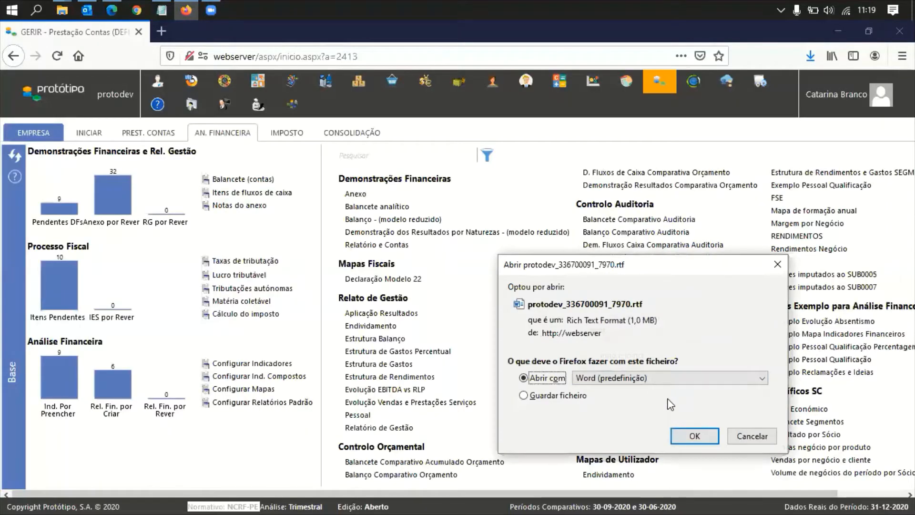
click(685, 438)
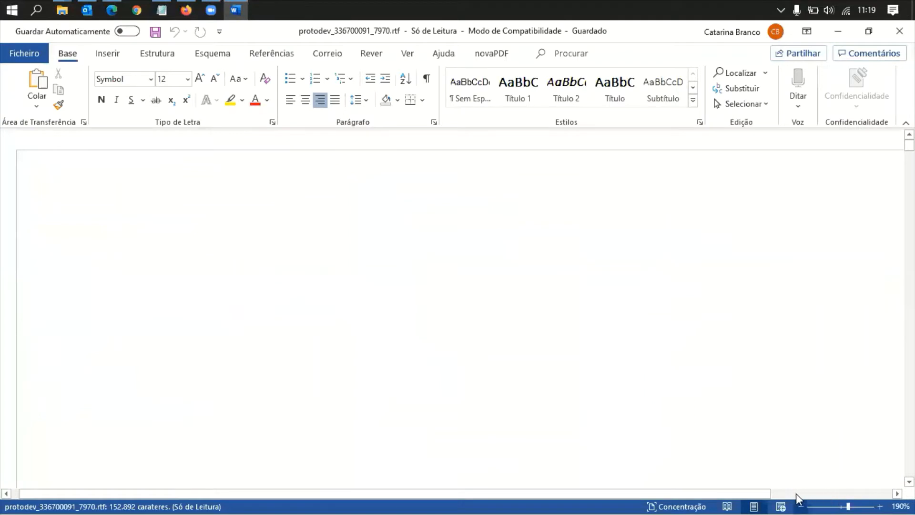
Update the page number field of the index entry "1 - Identificação da entidade e período de relato".
click(800, 506)
click(800, 505)
click(800, 506)
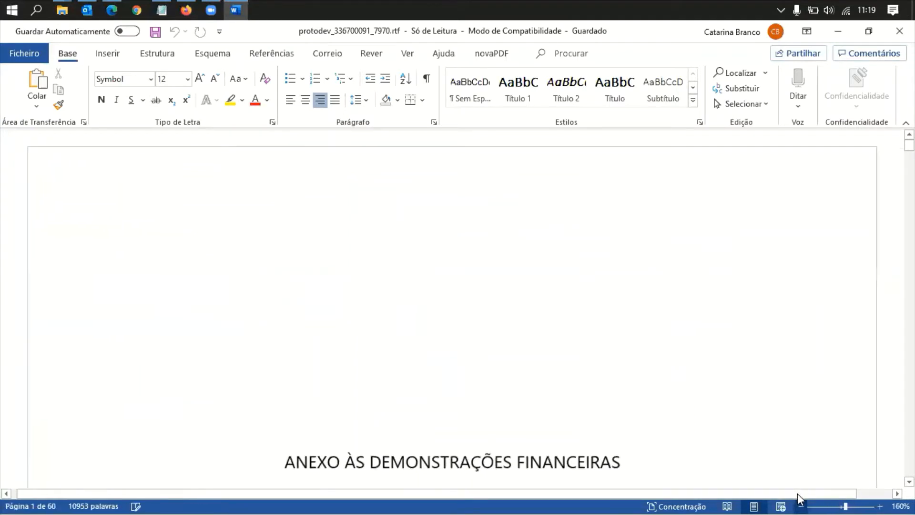
click(801, 505)
click(801, 505)
click(800, 505)
click(800, 506)
click(801, 505)
click(800, 505)
scroll(610, 372, down, 10)
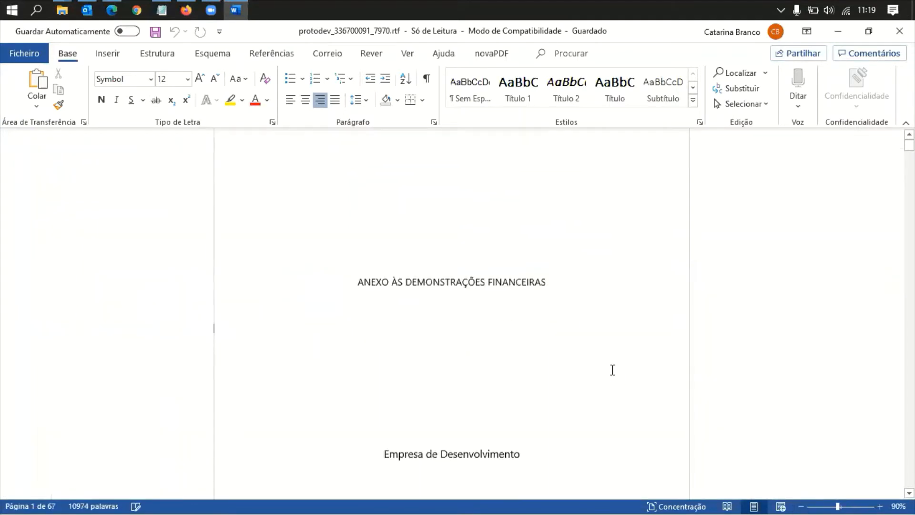
scroll(608, 354, down, 2)
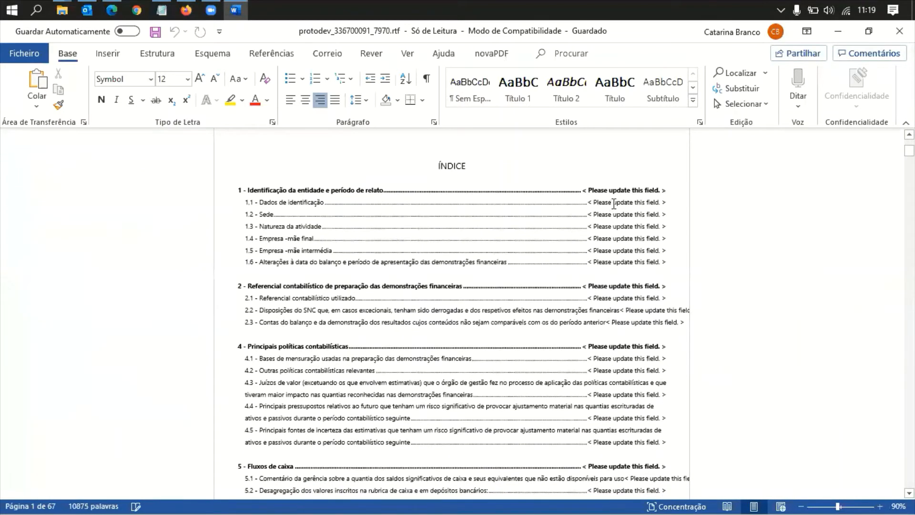
click(599, 190)
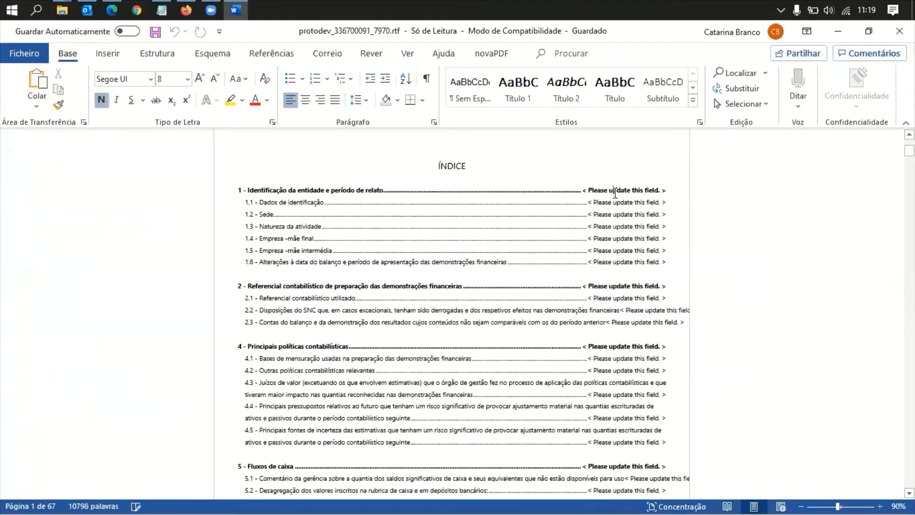
drag(599, 190, 652, 191)
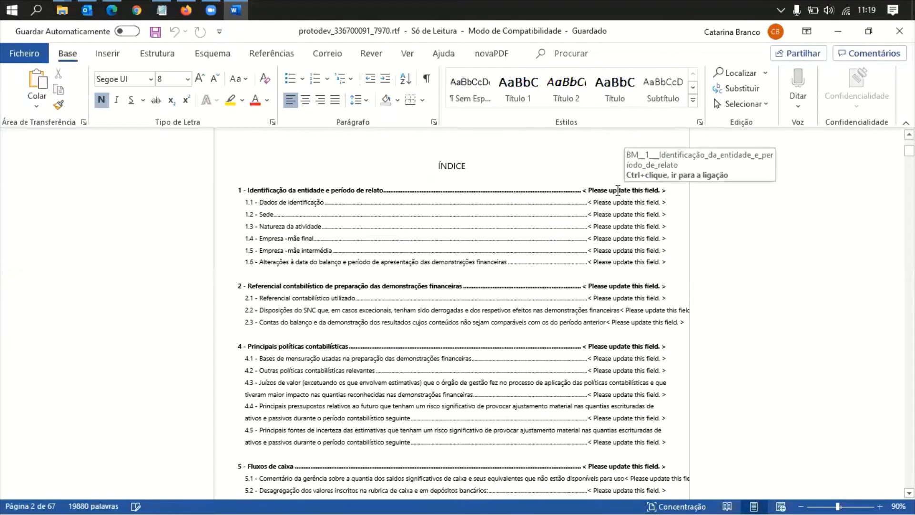
right_click(618, 191)
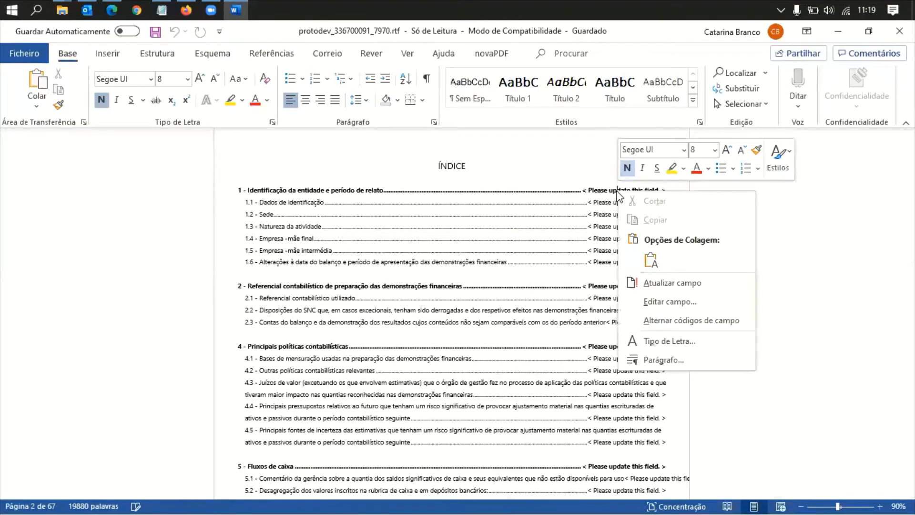
click(668, 285)
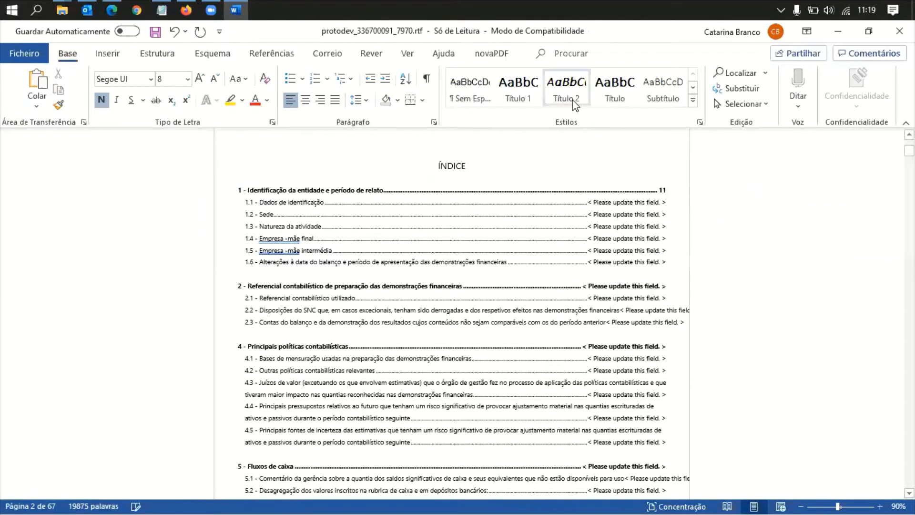
Delete all the entries listed under the ÍNDICE heading of the exported Anexo.
click(450, 177)
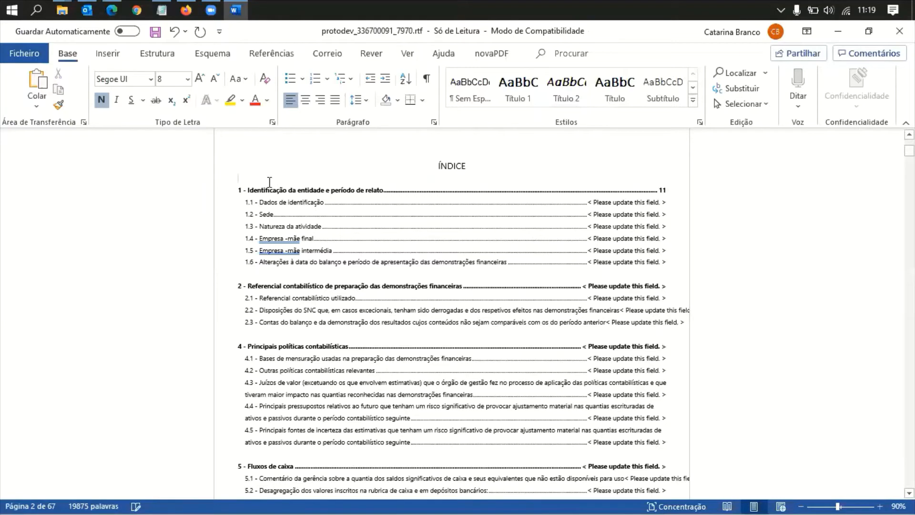
key(shift+Down)
key(shift+Down)
key(shift+Down)
key(shift+Down)
key(shift+Down)
key(shift+Down)
key(shift+Down)
key(shift+Down)
key(shift+Down)
key(shift+Down)
key(shift+Down)
key(shift+Down)
key(shift+Down)
key(shift+Down)
key(shift+Down)
key(shift+Down)
key(shift+Down)
key(shift+Down)
key(shift+Down)
key(shift+Down)
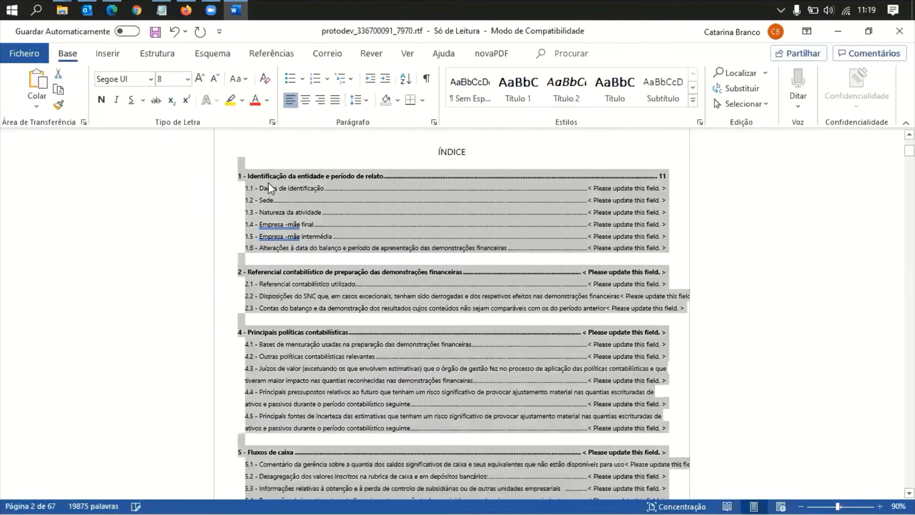
key(shift+Down)
key(shift+Down)
key(shift+Down)
key(shift+Down)
key(shift+Down)
key(shift+Down)
key(shift+Down)
key(shift+Down)
key(shift+Down)
key(shift+Down)
key(shift+Down)
key(shift+Down)
key(shift+Down)
key(shift+Down)
key(shift+Down)
key(shift+Down)
key(shift+Down)
key(shift+Down)
key(shift+Down)
key(shift+Down)
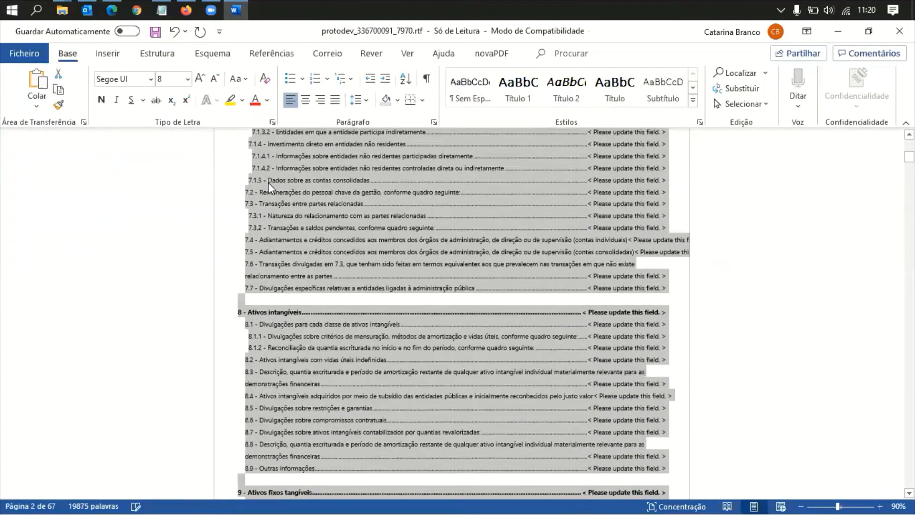
key(shift+Down)
key(shift+Down)
key(shift+Down)
key(shift+Down)
key(shift+Down)
key(shift+Down)
key(shift+Down)
key(shift+Down)
key(shift+Down)
key(shift+Down)
key(shift+Down)
key(shift+Down)
key(shift+Down)
key(shift+Down)
key(shift+Down)
key(shift+Down)
key(shift+Down)
key(shift+Down)
key(shift+Down)
key(shift+Down)
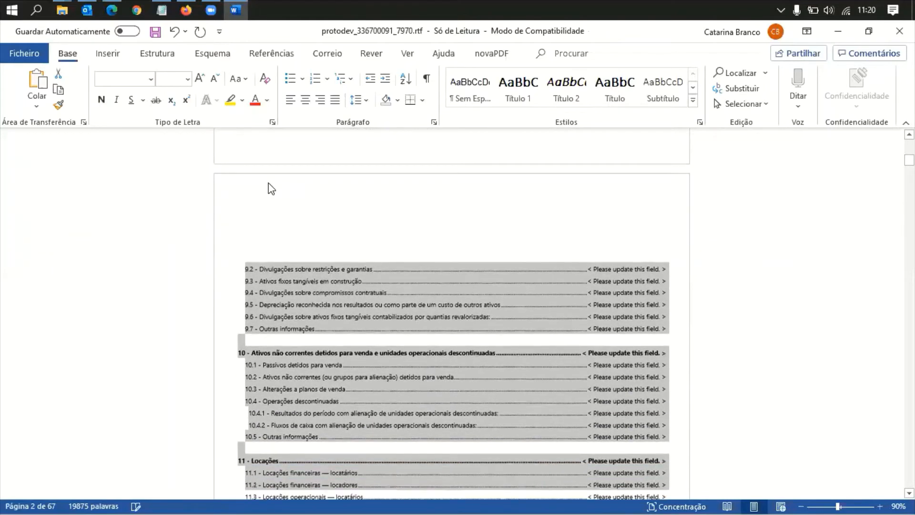
key(shift+Down)
key(shift+Down)
key(shift+Down)
key(Delete)
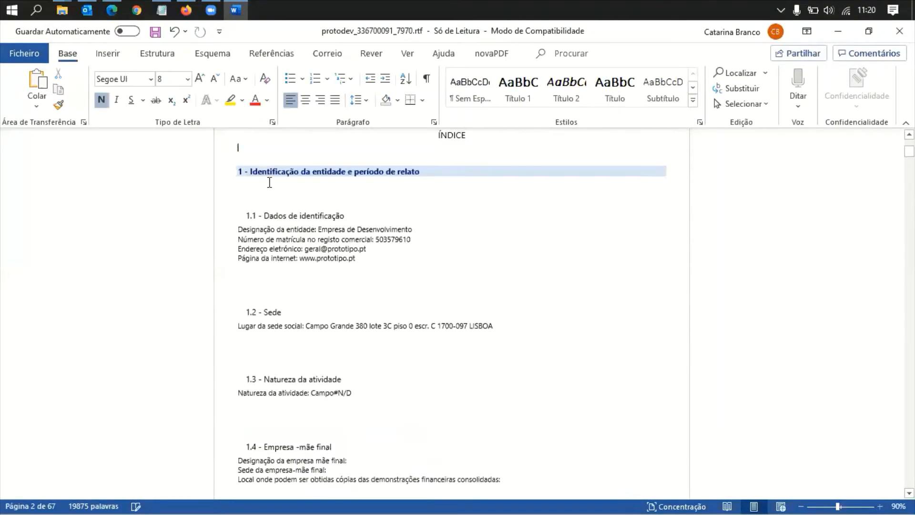
Insert an Índice Automático 1 table of contents under the ÍNDICE heading, check its entries and close the document.
scroll(233, 167, up, 6)
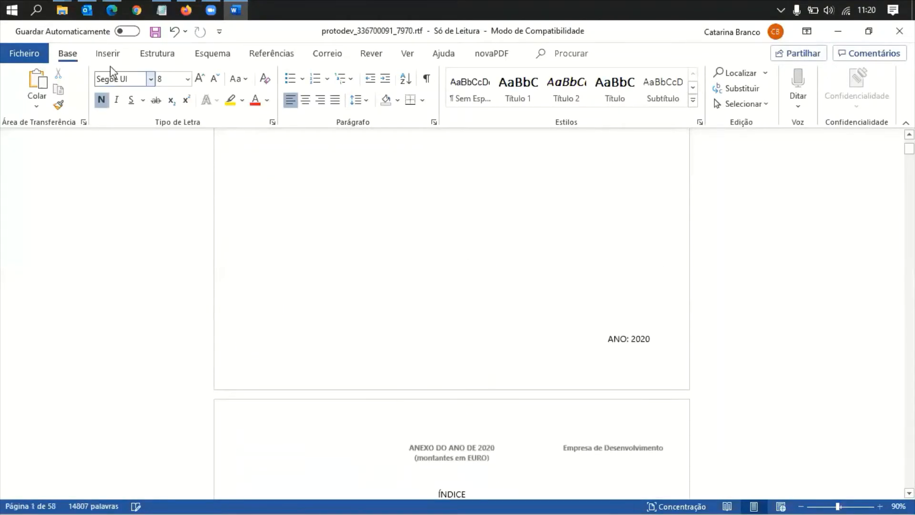
scroll(241, 245, down, 3)
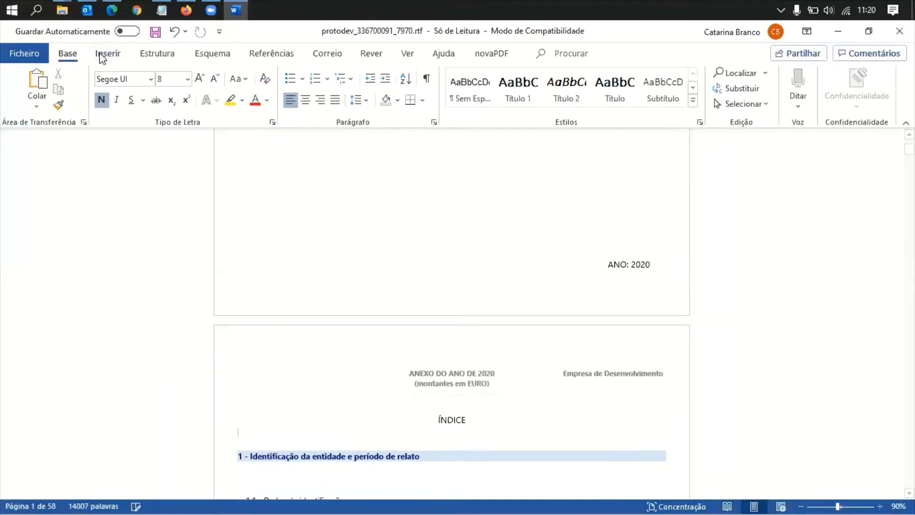
click(109, 58)
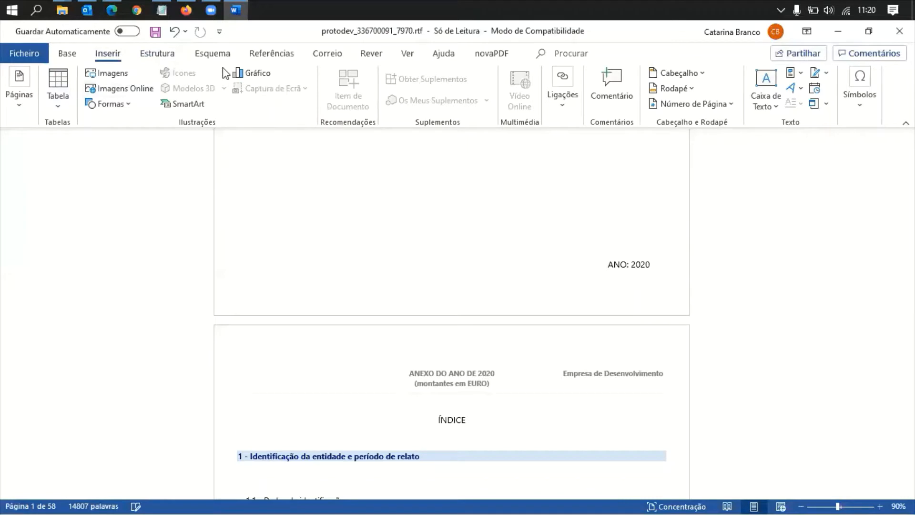
click(272, 54)
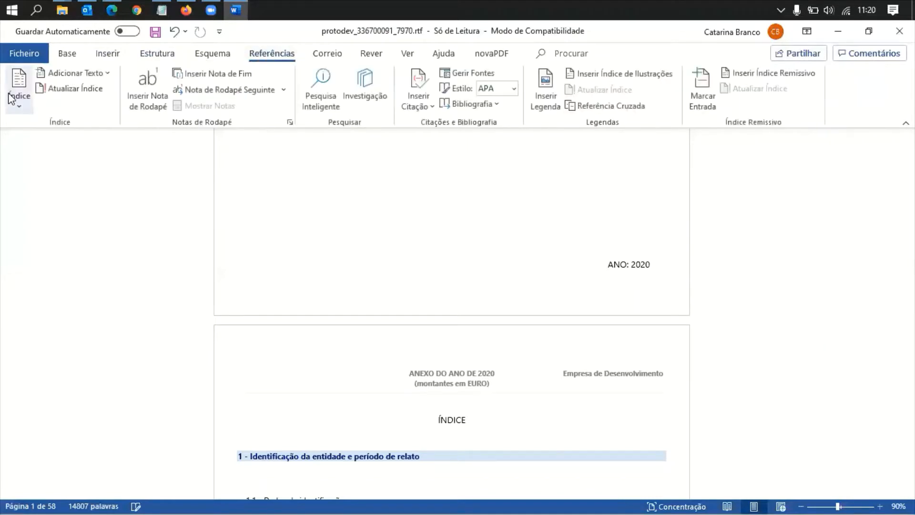
click(22, 103)
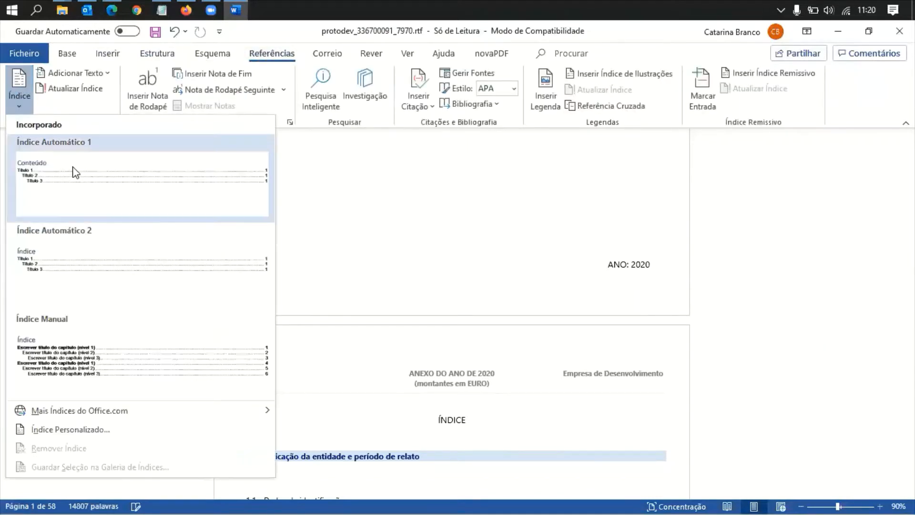
click(58, 168)
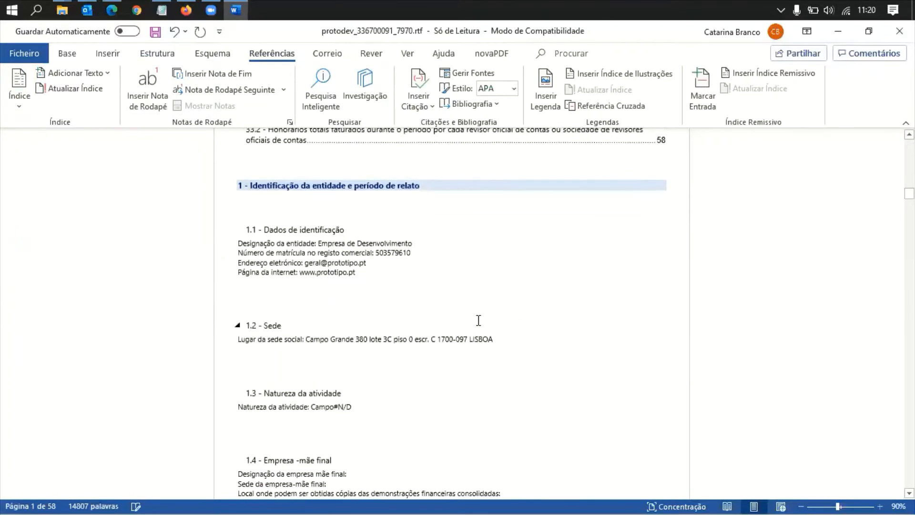
scroll(549, 325, up, 3)
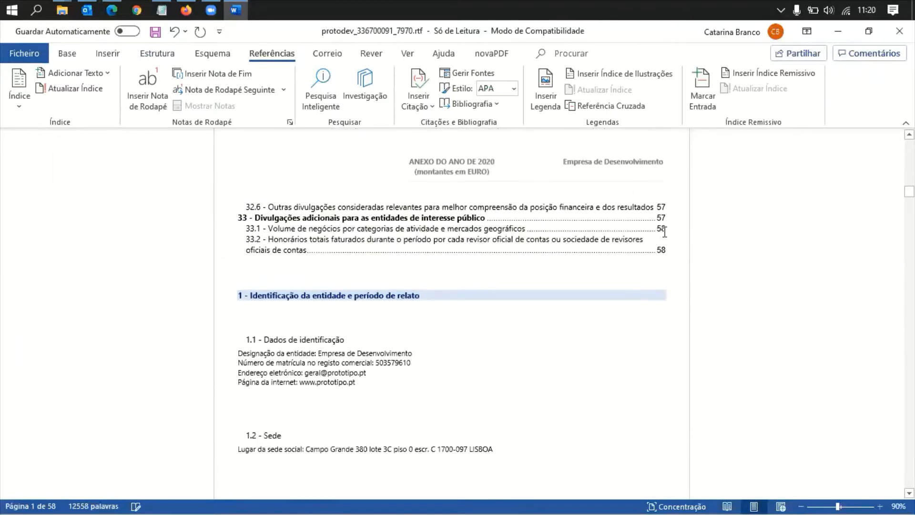
click(339, 354)
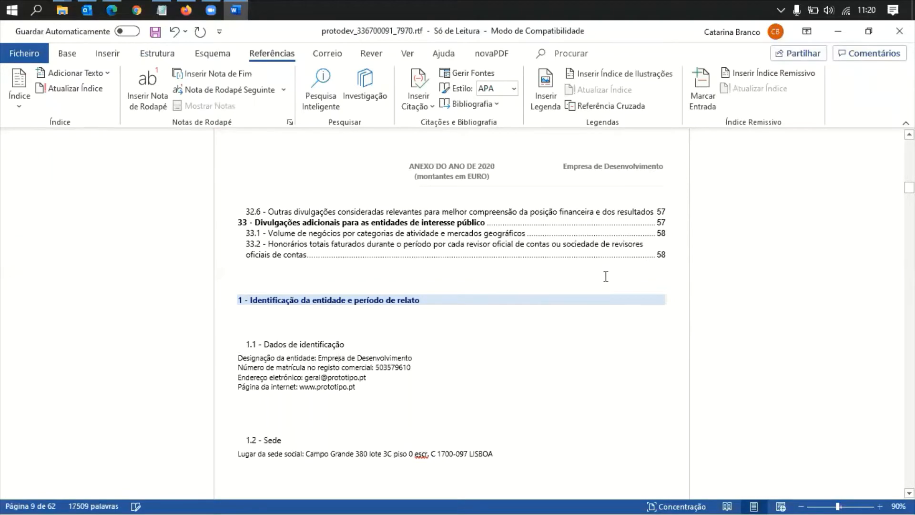
scroll(633, 312, up, 10)
click(899, 31)
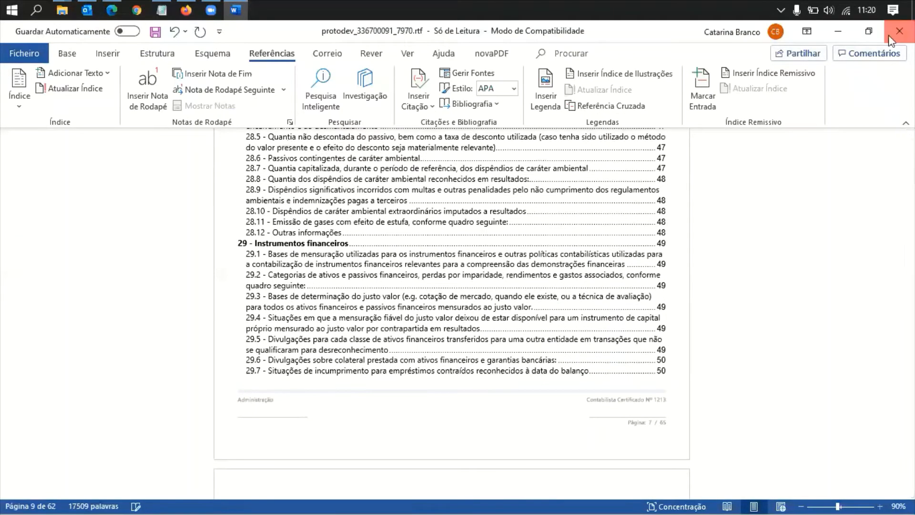
click(457, 291)
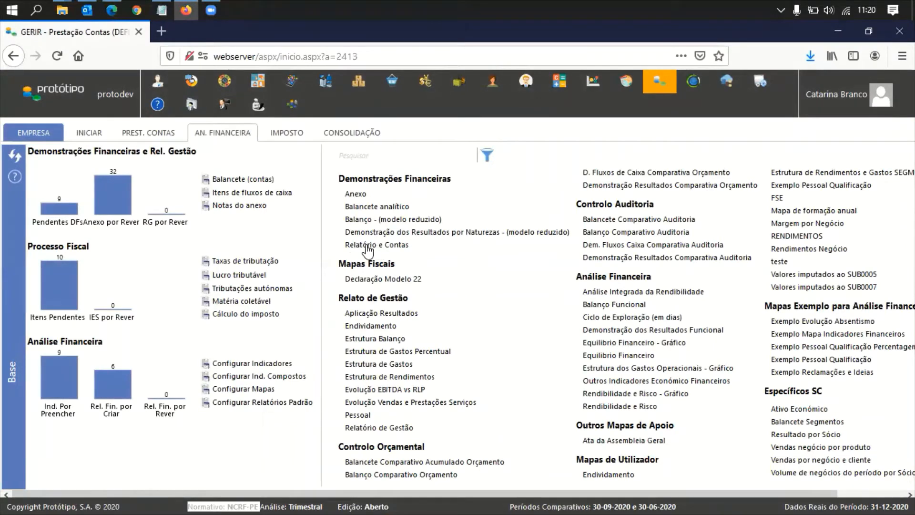
Preview the Relatório e Contas from its options with the grouping, Relatório Gestão and Excluir Anexo options left unselected.
right_click(364, 245)
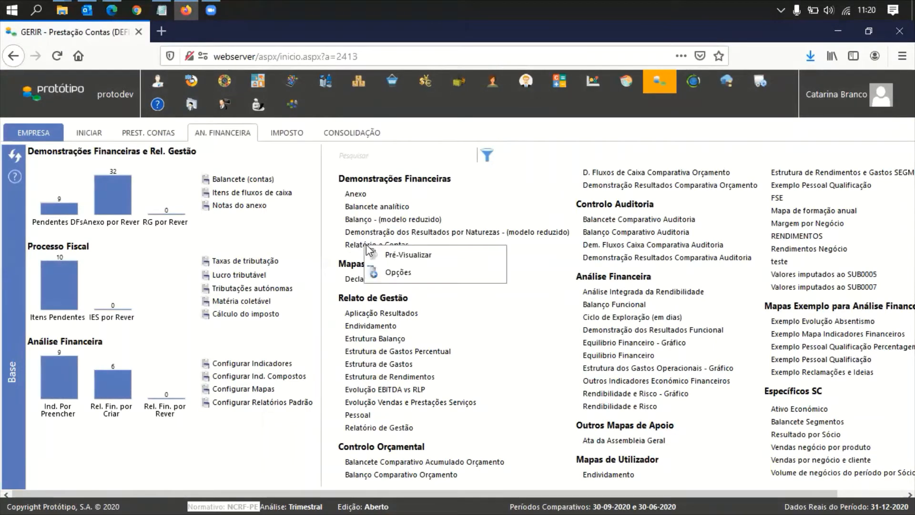
click(396, 274)
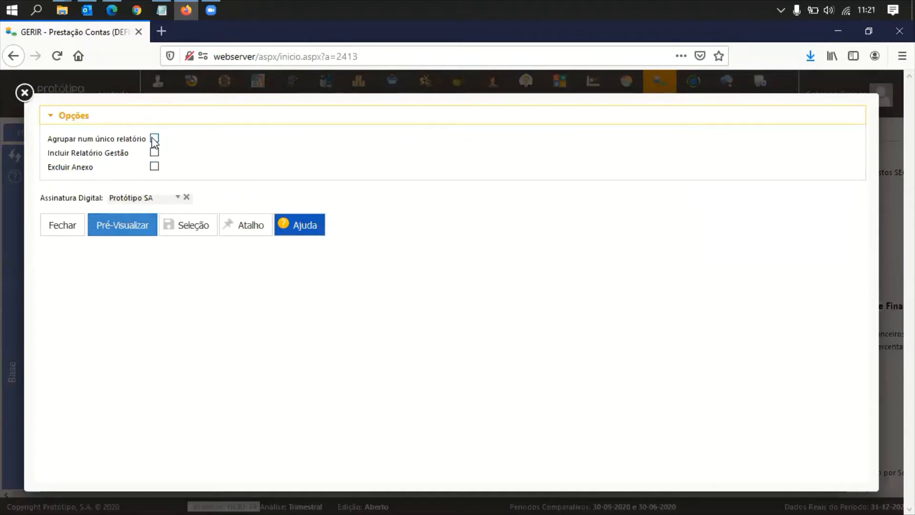
click(131, 230)
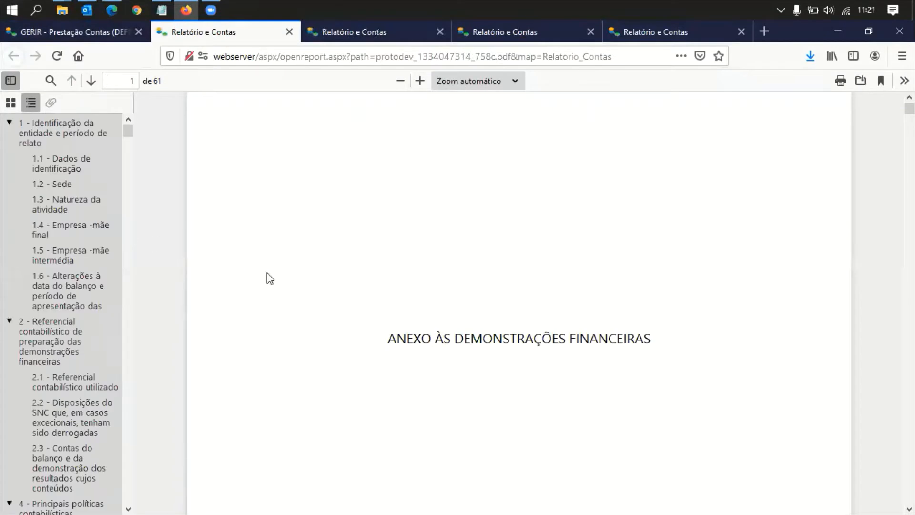
Look through the separately generated Relatório e Contas documents, including the income statement and balance sheet, and close them.
click(354, 27)
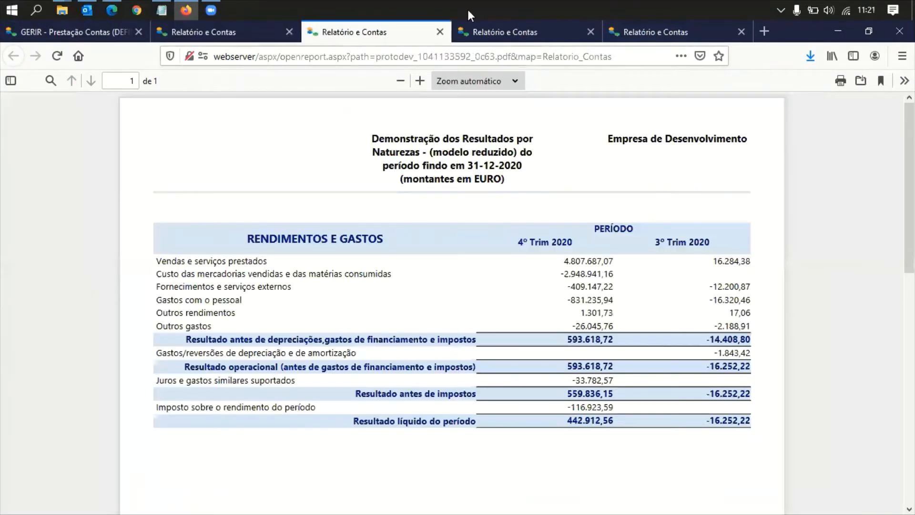
click(498, 30)
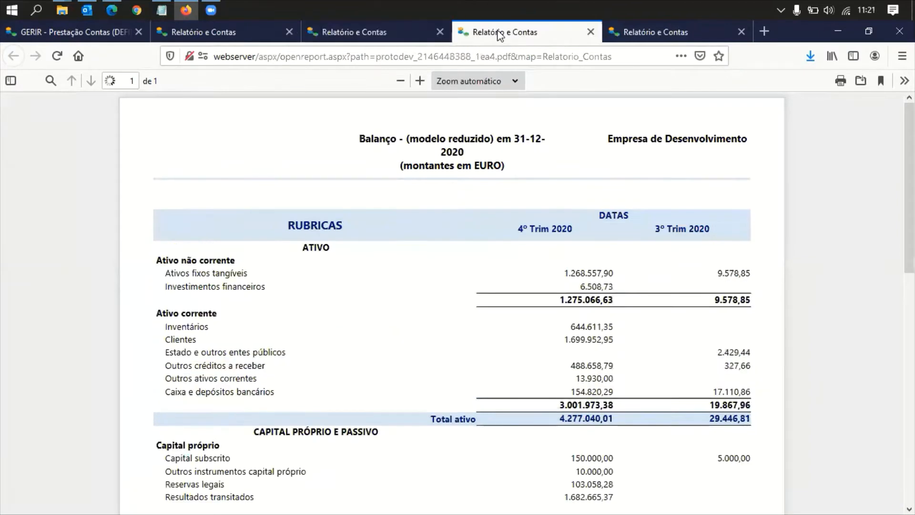
click(591, 32)
click(440, 32)
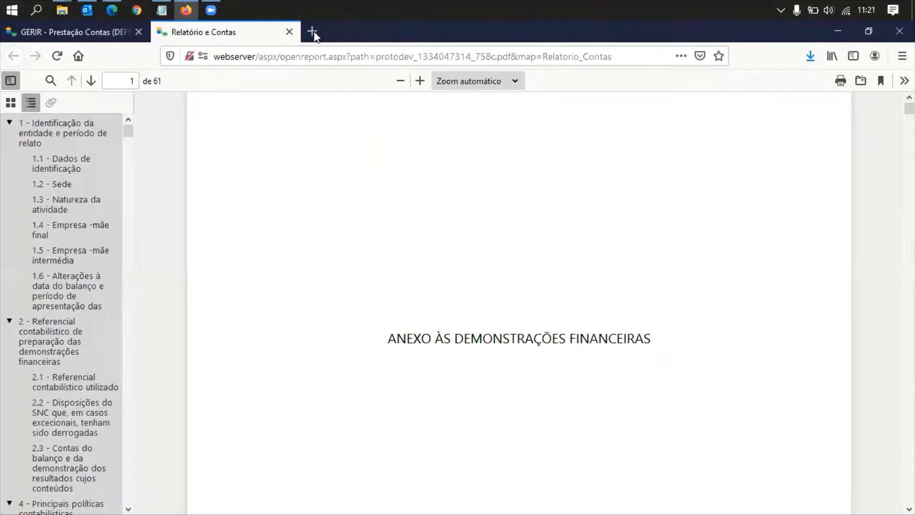
click(290, 32)
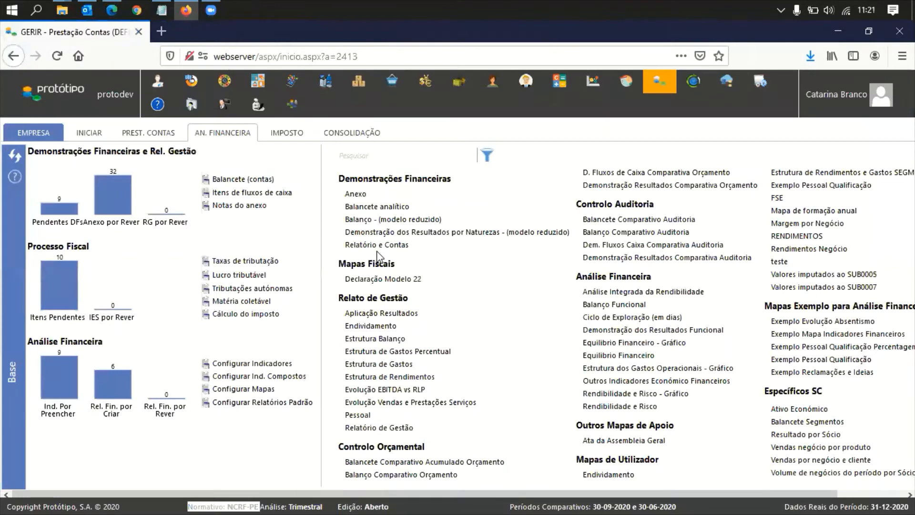
Preview the Relatório e Contas grouped in a single report with the Anexo excluded, and look through its pages.
click(383, 247)
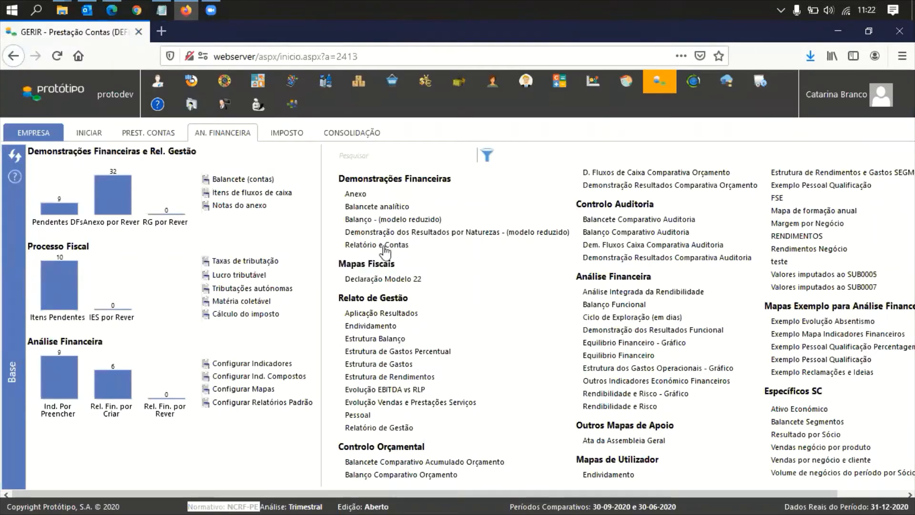
drag(395, 265, 380, 247)
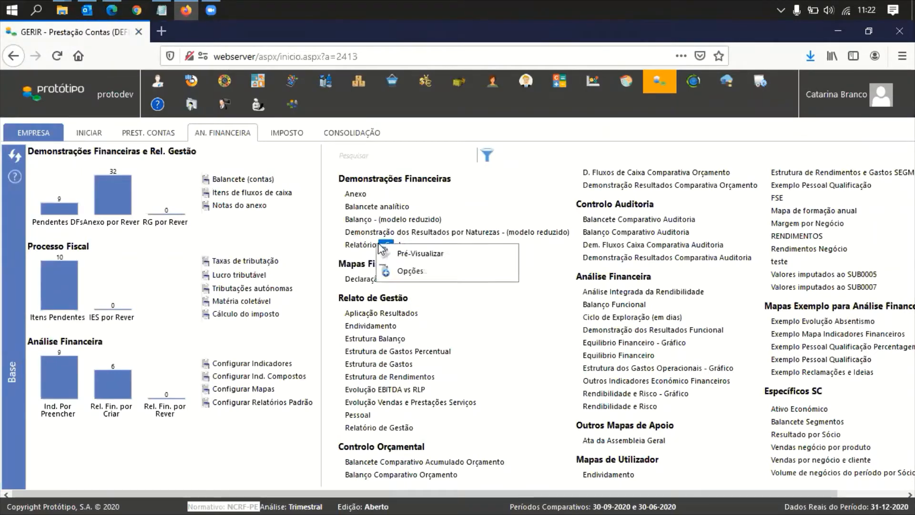
click(380, 247)
click(380, 247)
click(402, 272)
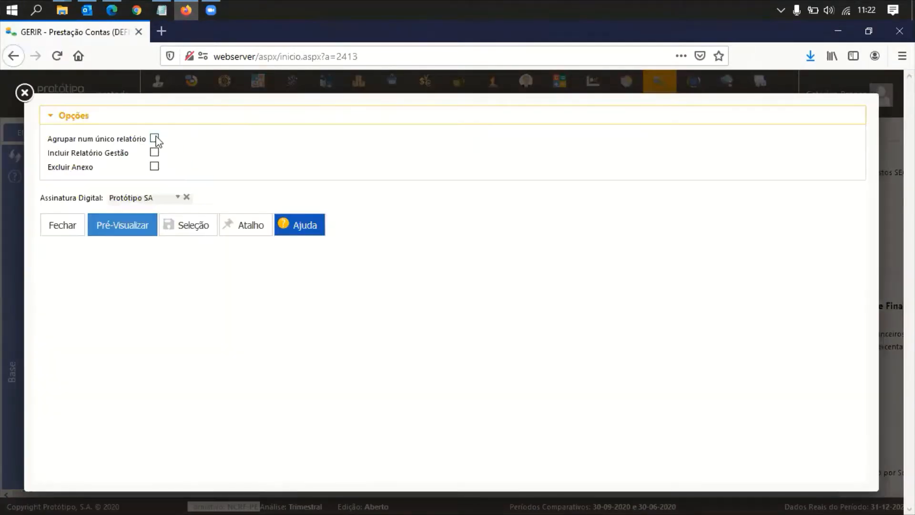
click(155, 139)
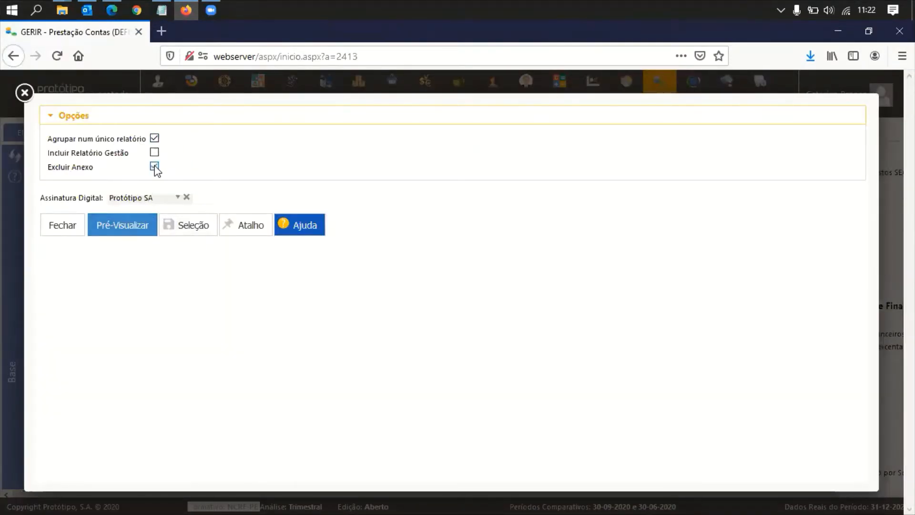
click(124, 228)
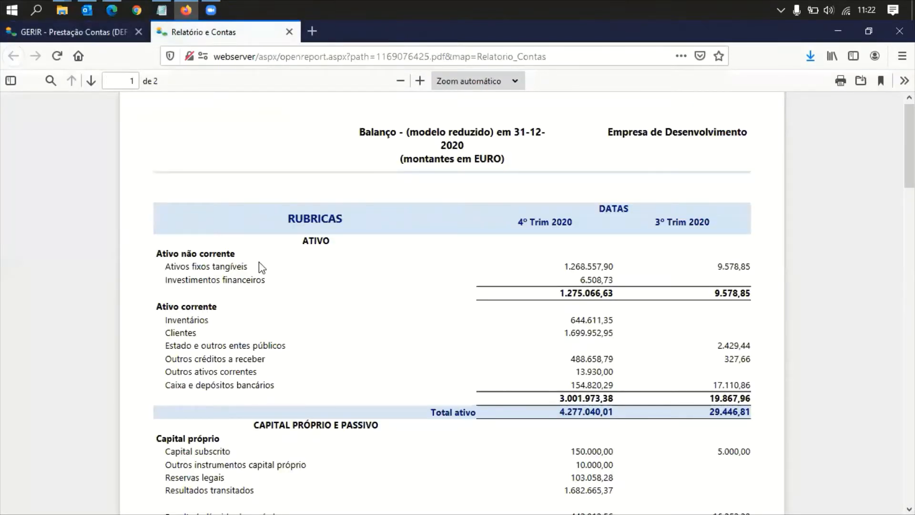
scroll(259, 263, down, 15)
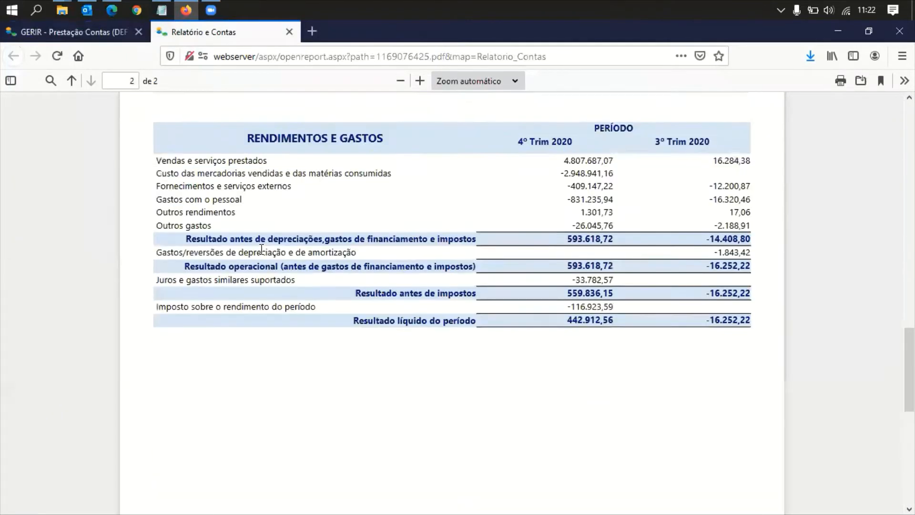
scroll(260, 248, up, 5)
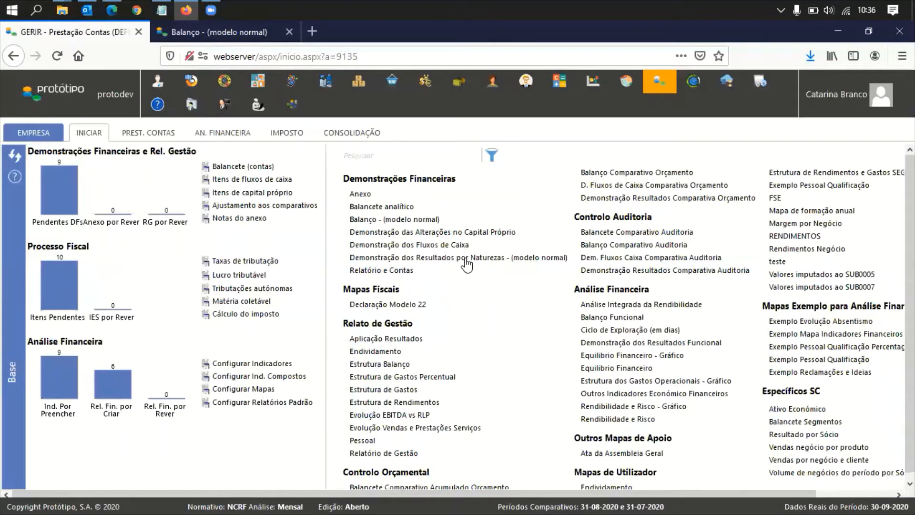
Examine the Balanço - (modelo normal) preview at 80% zoom, including its comparative period columns, and close it.
click(230, 32)
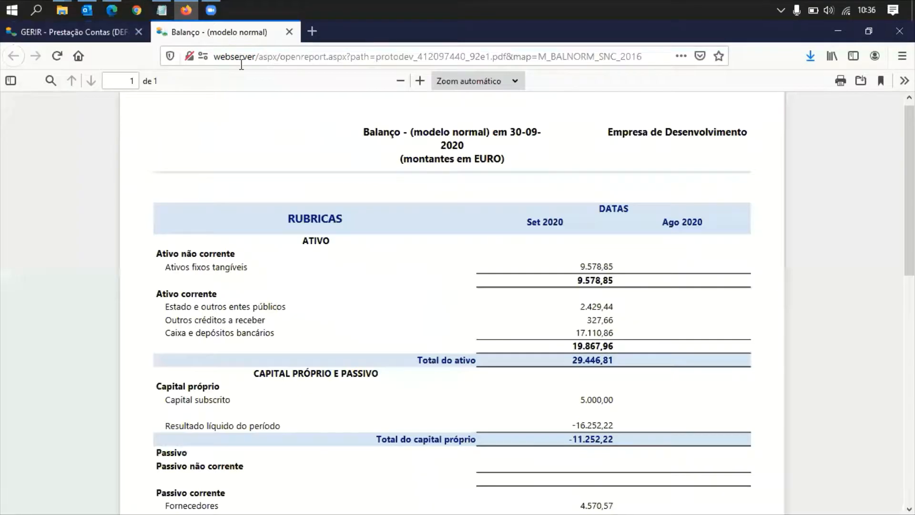
click(401, 82)
click(401, 82)
click(401, 82)
click(401, 82)
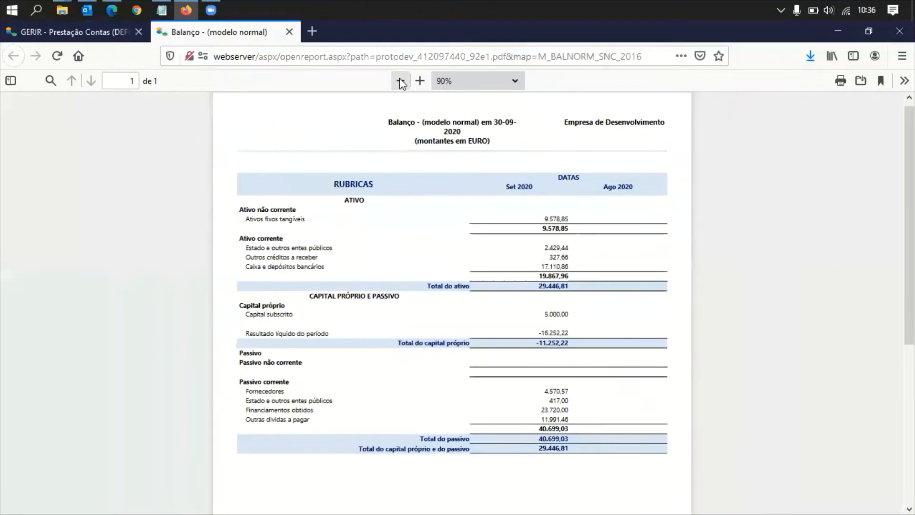
scroll(450, 310, down, 4)
scroll(450, 310, up, 4)
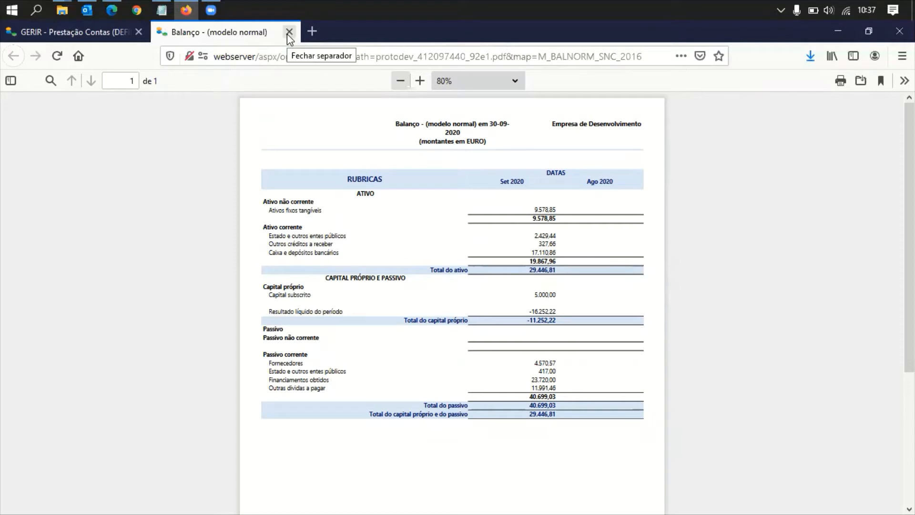
click(288, 32)
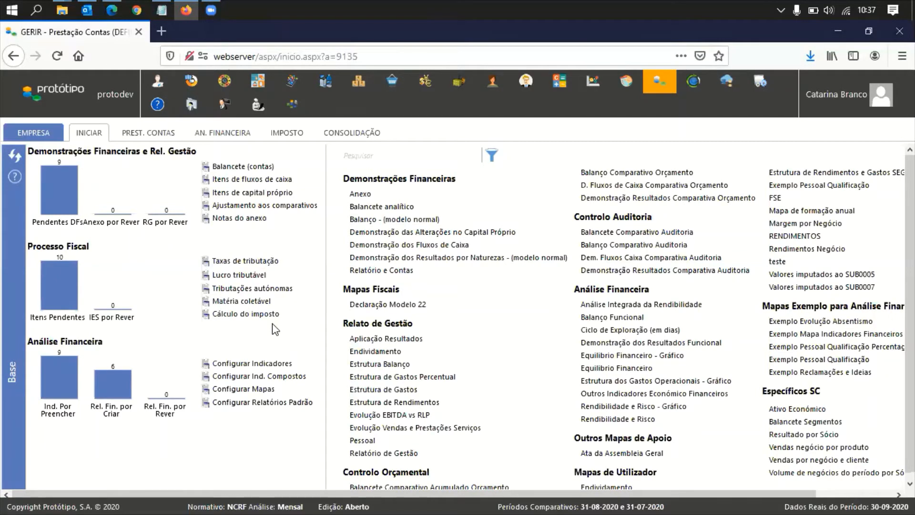
Set the period analysis type to Anual for 2020, producing analysis dates 31-12-2020, 31-12-2019 and 31-12-2018, and review them.
click(92, 134)
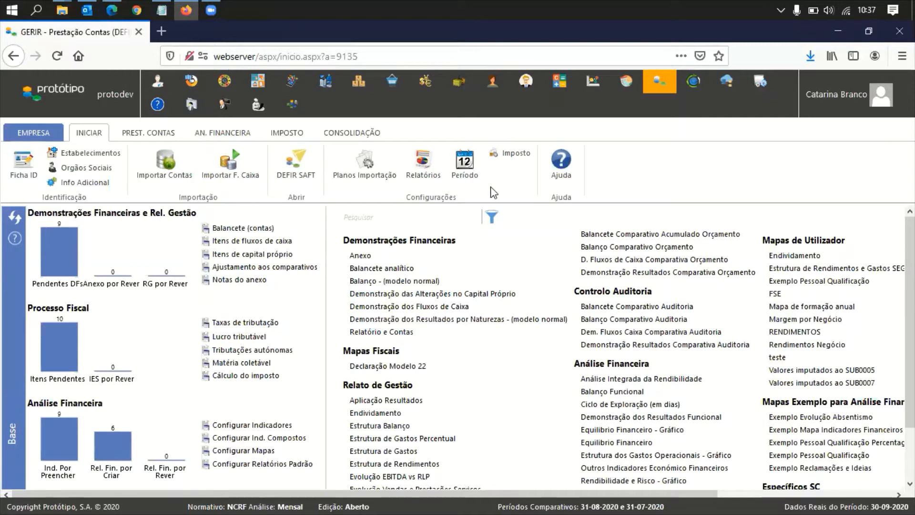
click(465, 164)
click(468, 176)
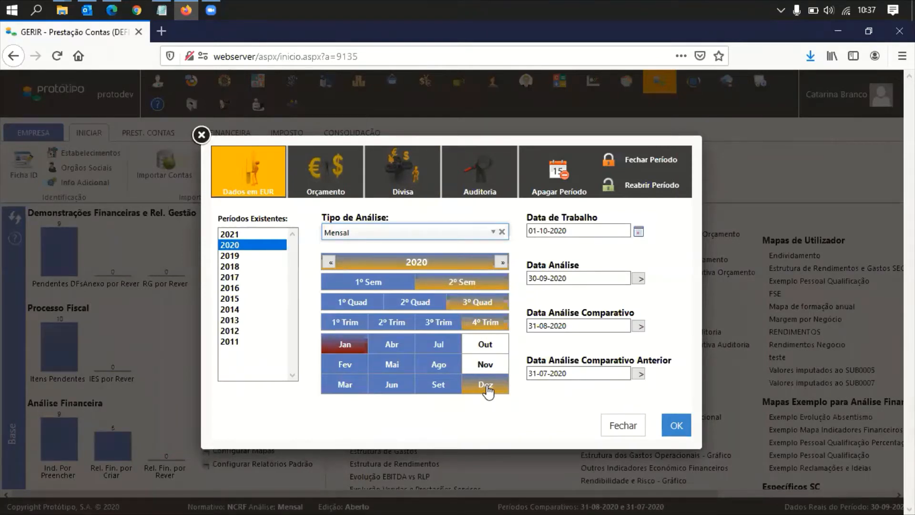
click(475, 234)
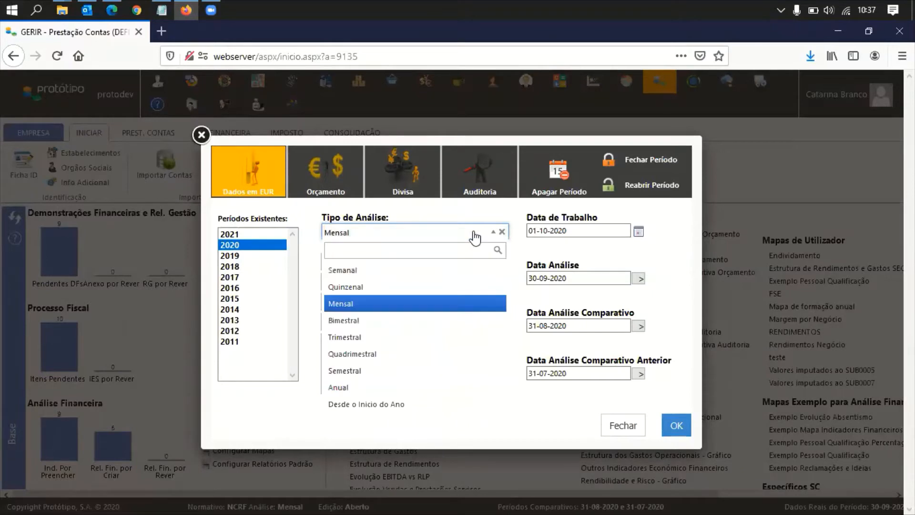
click(341, 388)
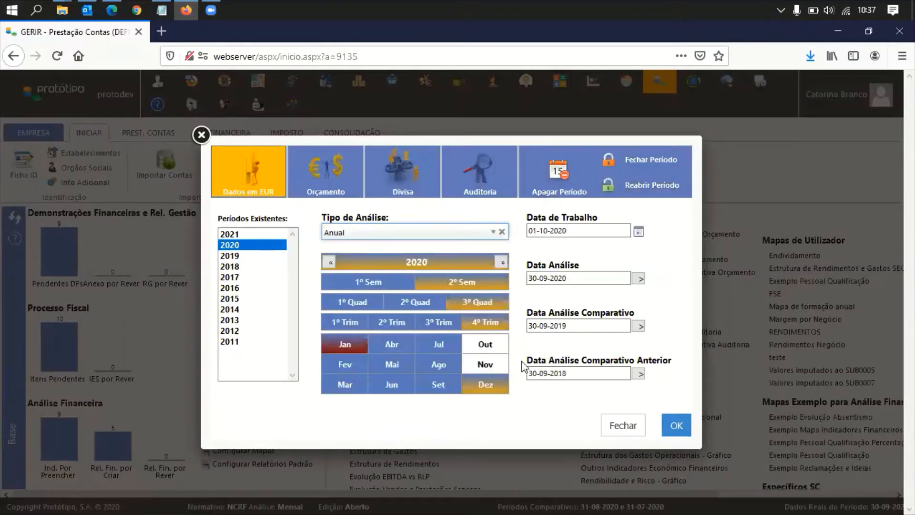
click(443, 264)
click(560, 278)
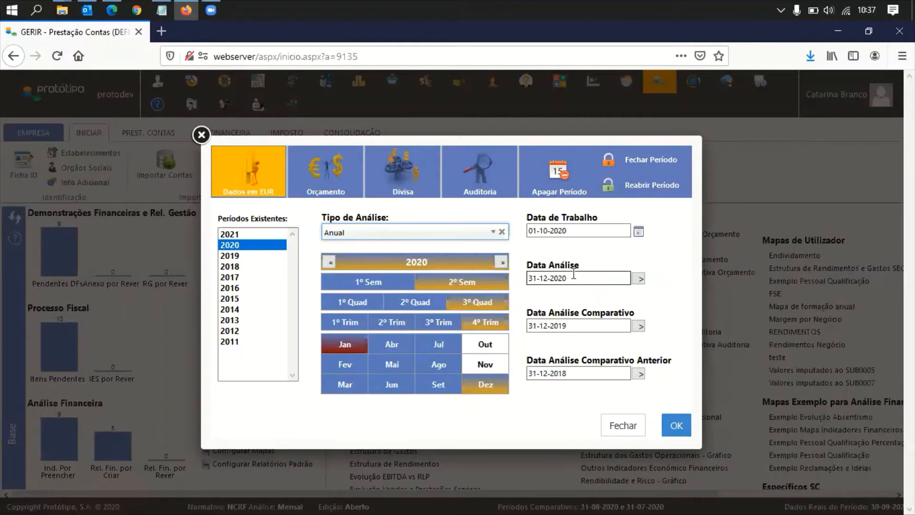
drag(566, 278, 525, 280)
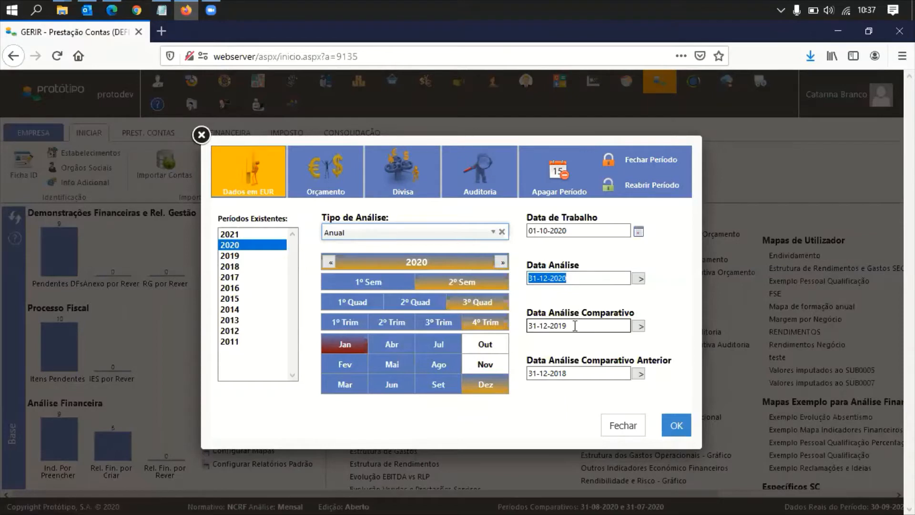
drag(570, 326, 525, 325)
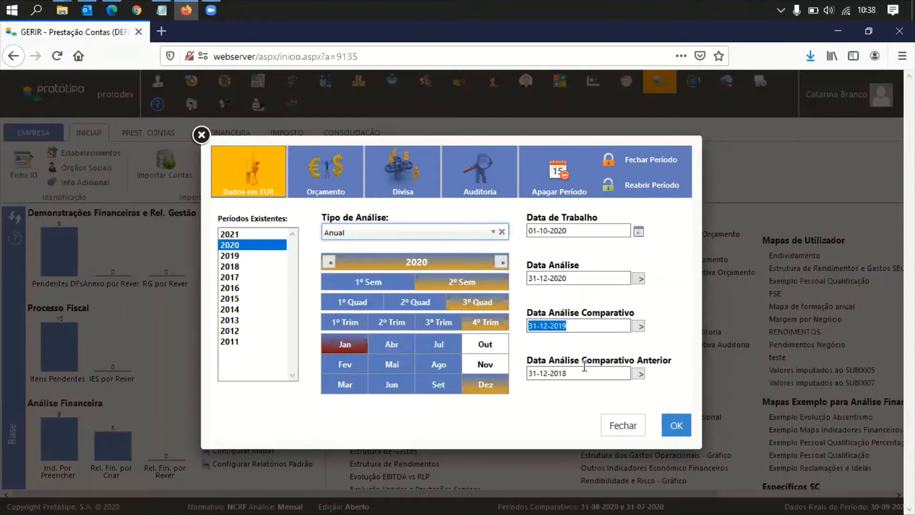
click(580, 372)
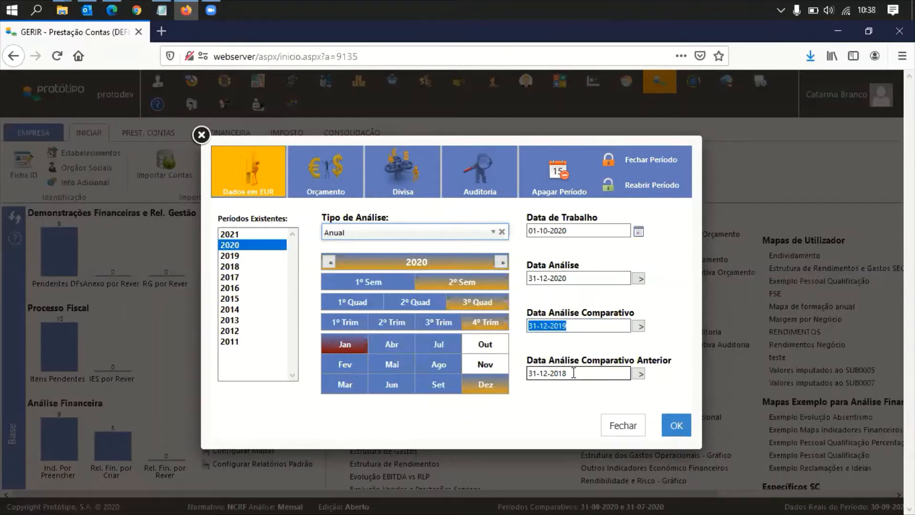
drag(574, 372, 529, 372)
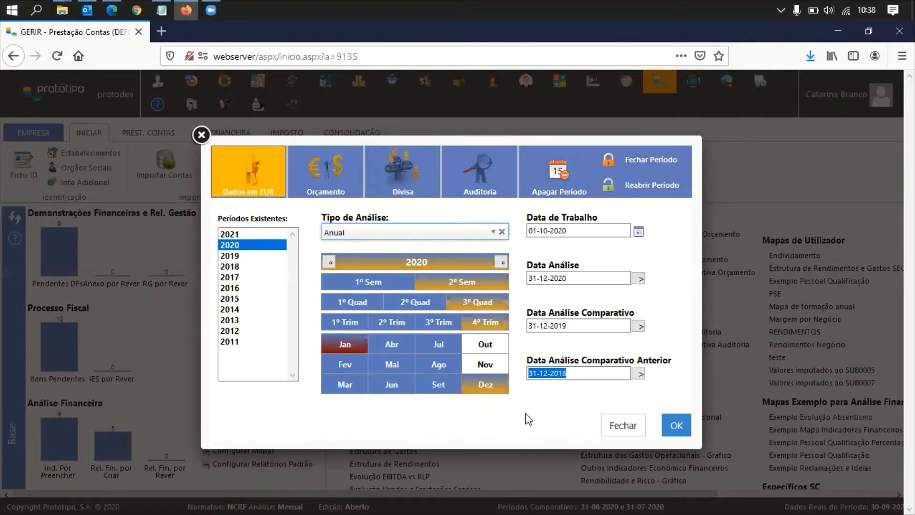
Switch the December 2020 analysis type to Mensal, apply the period and dismiss the list of outdated items.
click(489, 388)
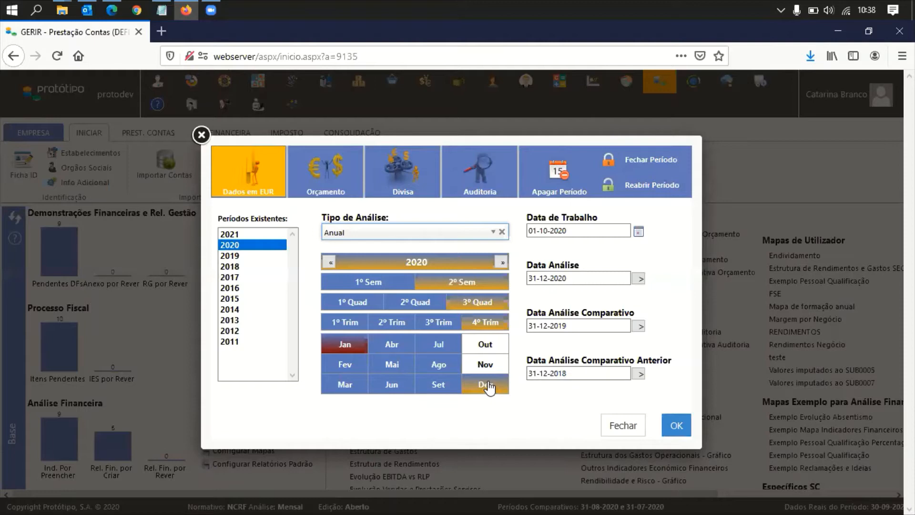
click(493, 234)
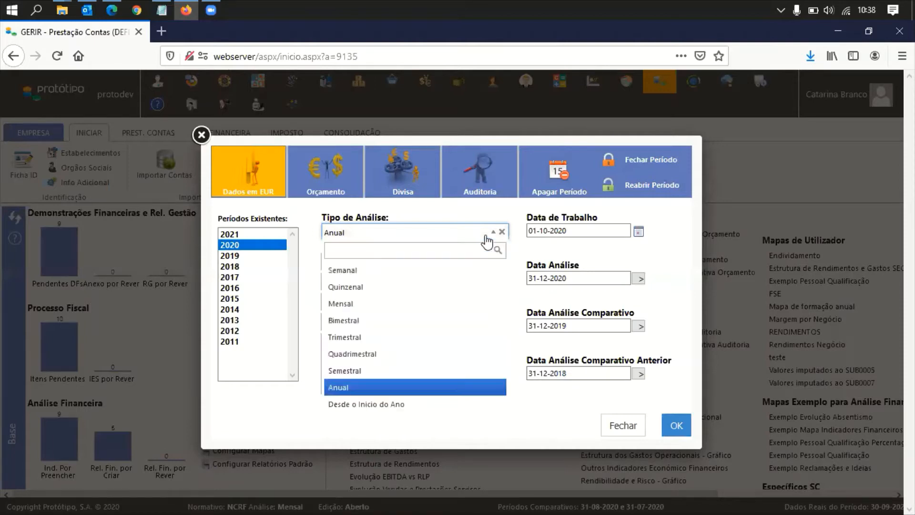
click(372, 305)
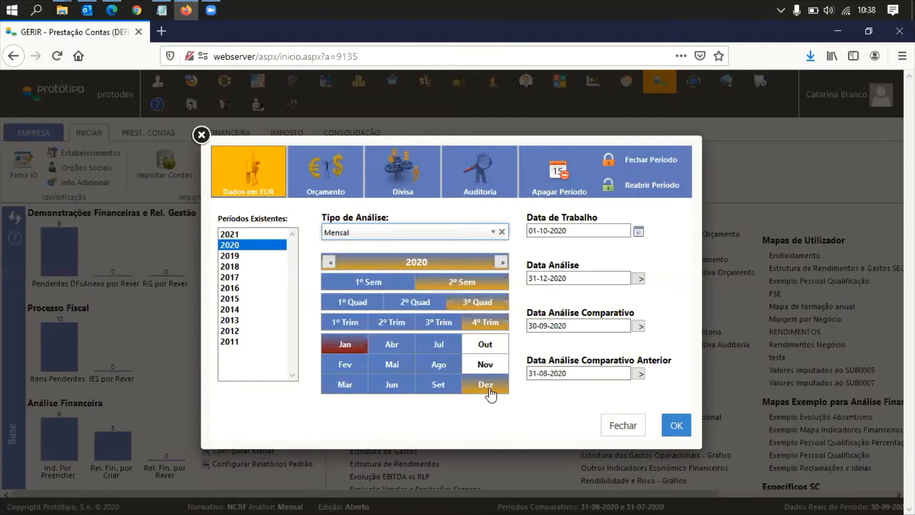
click(422, 232)
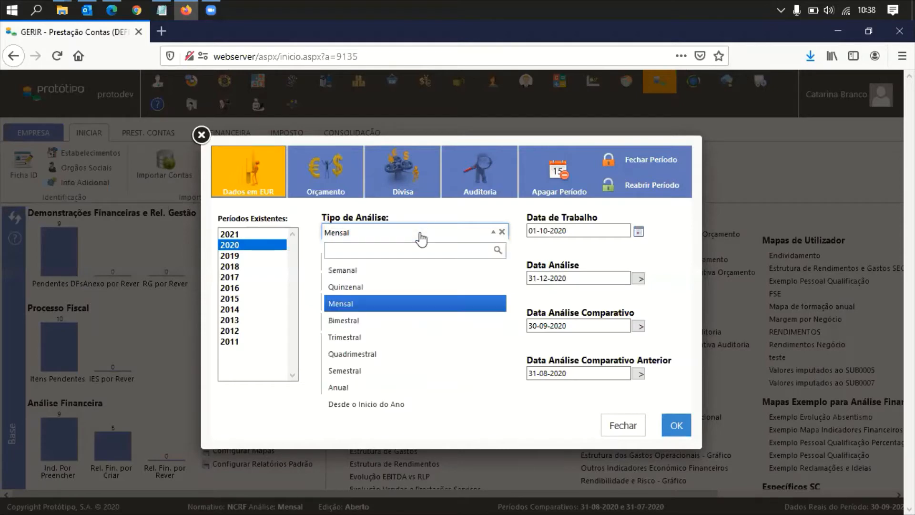
click(341, 307)
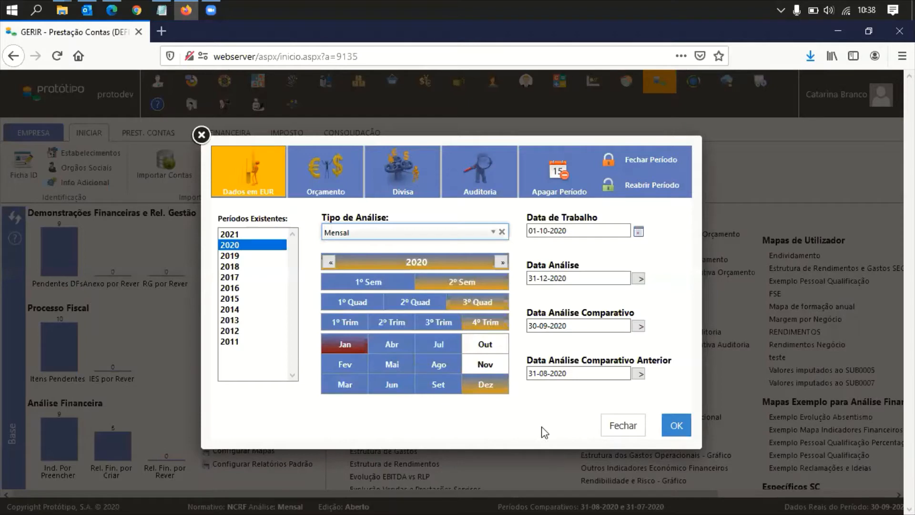
click(619, 425)
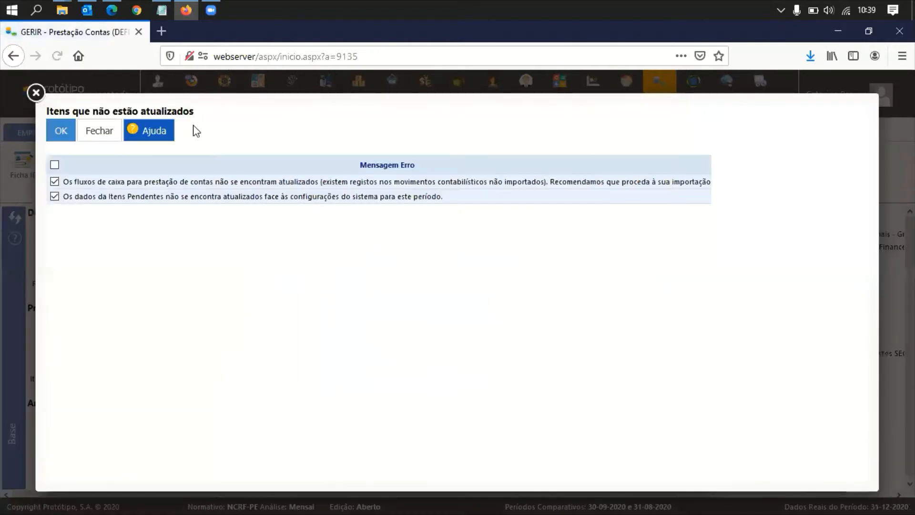
click(97, 133)
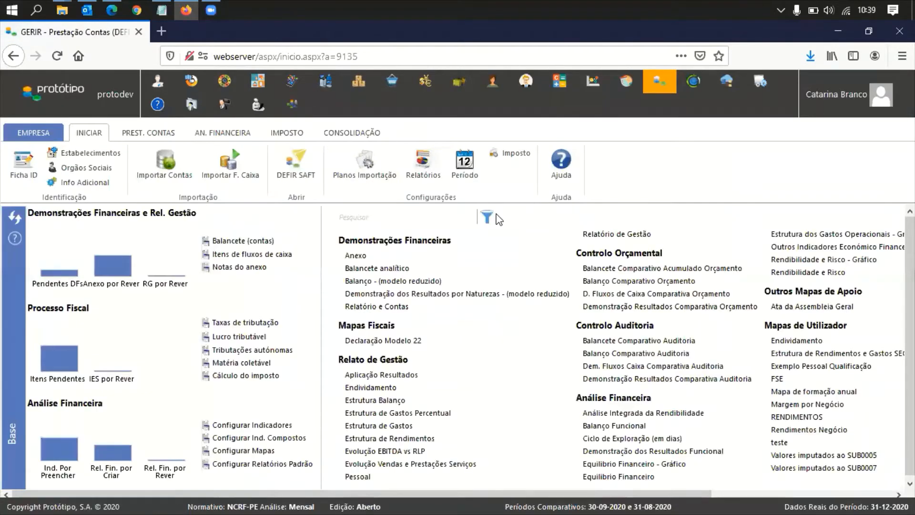
Reopen the period settings, review the December comparative dates and create a period dated 30-11-2020.
click(467, 175)
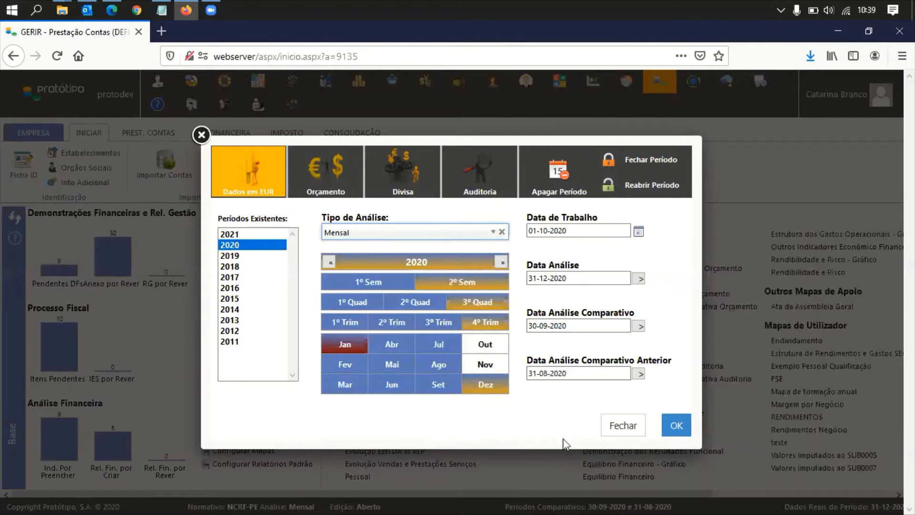
click(486, 391)
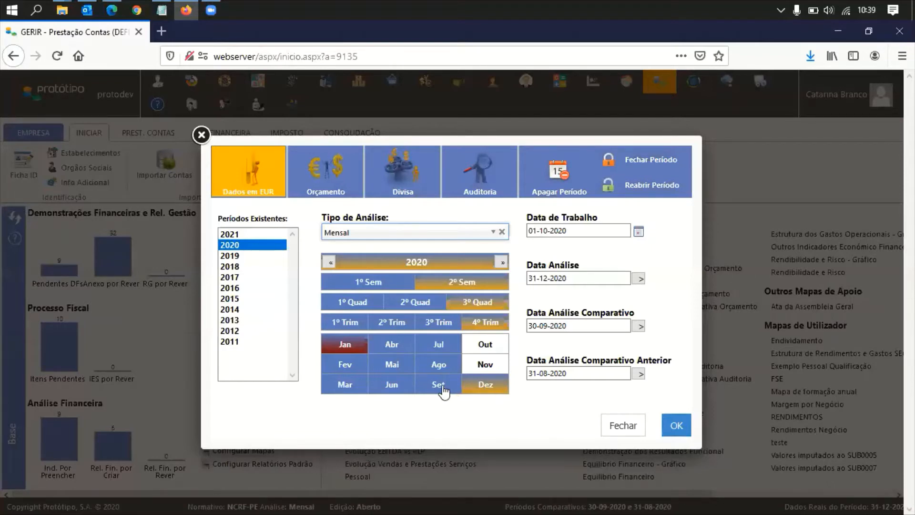
drag(615, 326, 532, 328)
drag(571, 374, 541, 391)
click(541, 391)
click(486, 369)
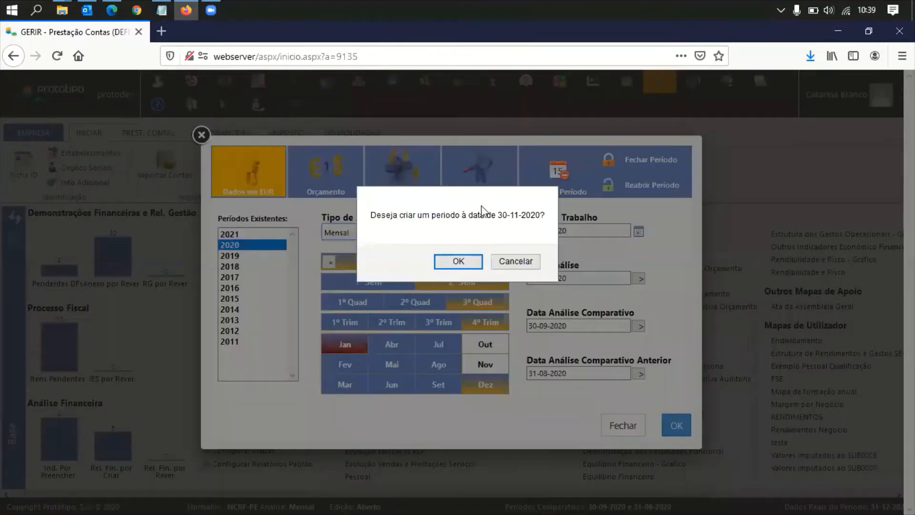
click(456, 263)
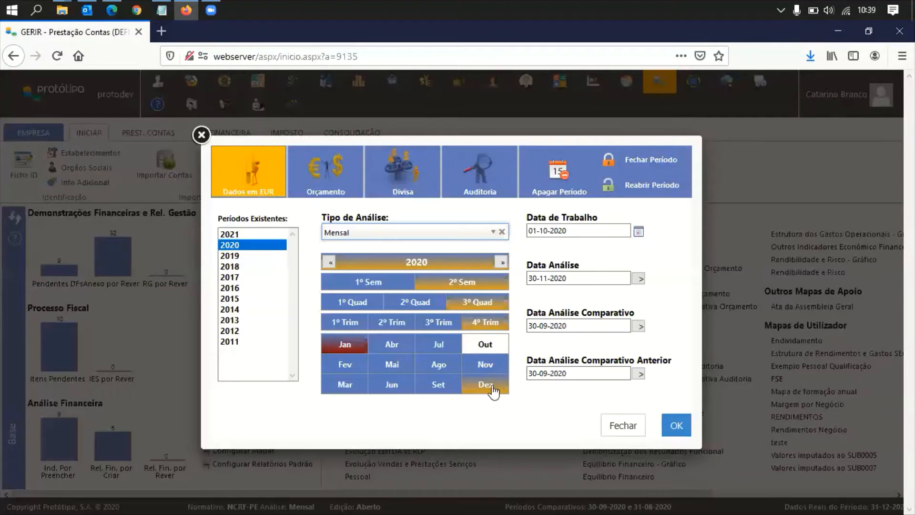
Select December 2020 as the monthly analysis period and review its analysis date and two comparative dates.
click(494, 392)
drag(573, 324, 527, 326)
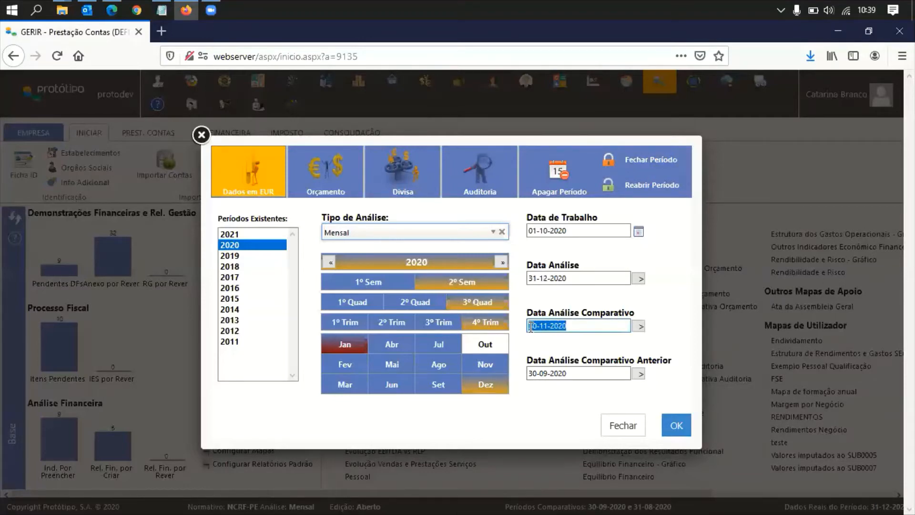
click(575, 373)
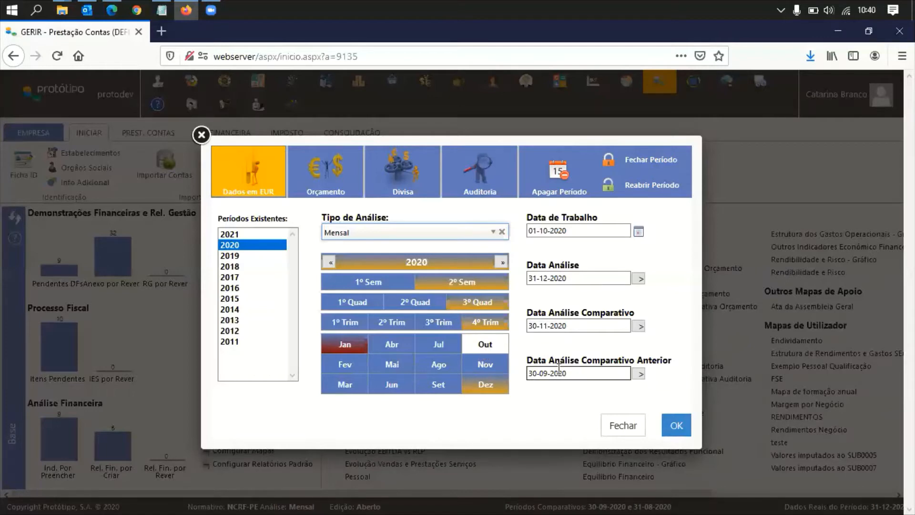
click(576, 325)
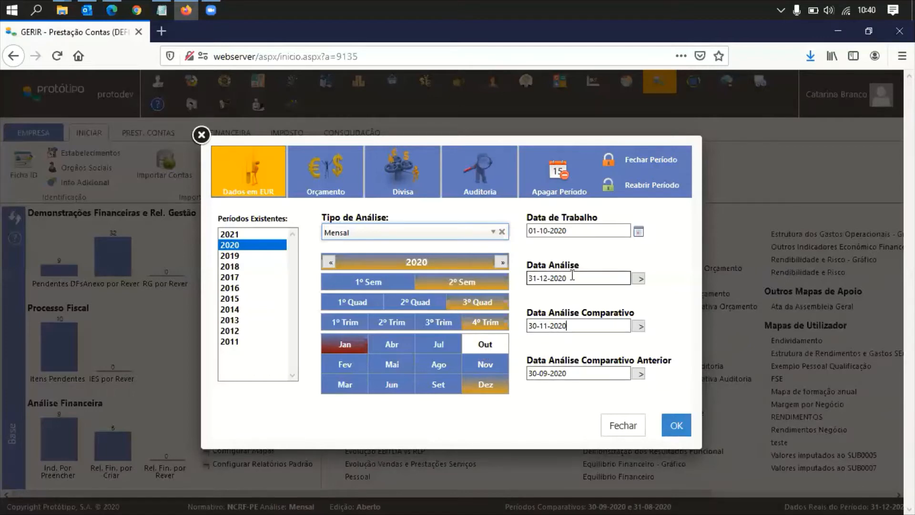
drag(573, 276, 473, 230)
Set the analysis type to Anual, check the comparative date, apply the period and dismiss the list of outdated items.
click(474, 232)
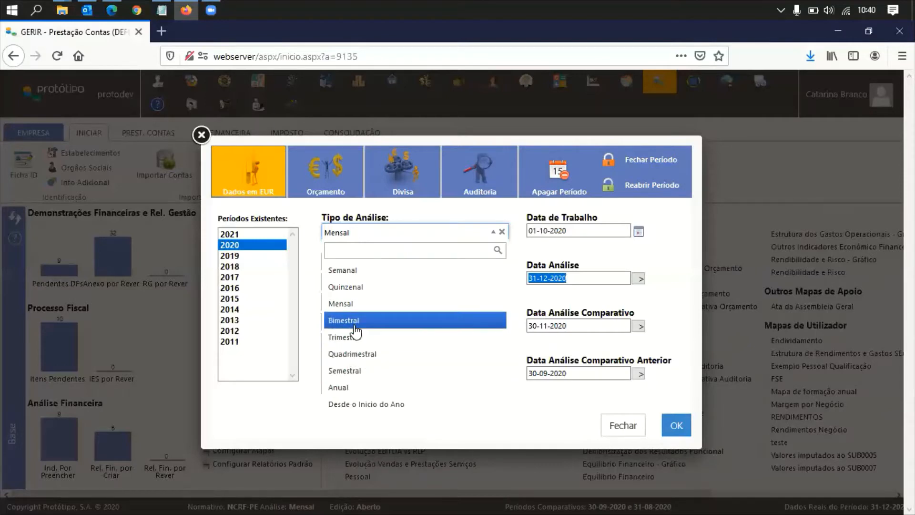
click(342, 388)
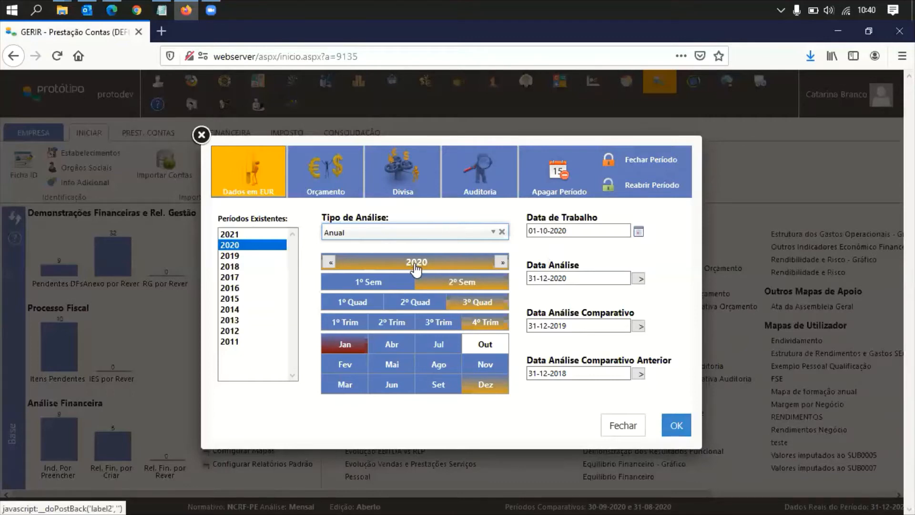
click(572, 326)
drag(567, 326, 532, 328)
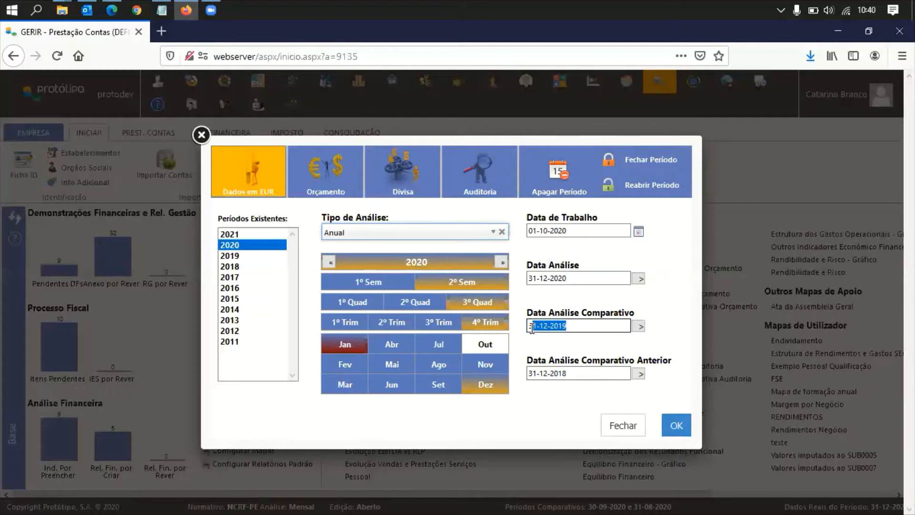
click(676, 425)
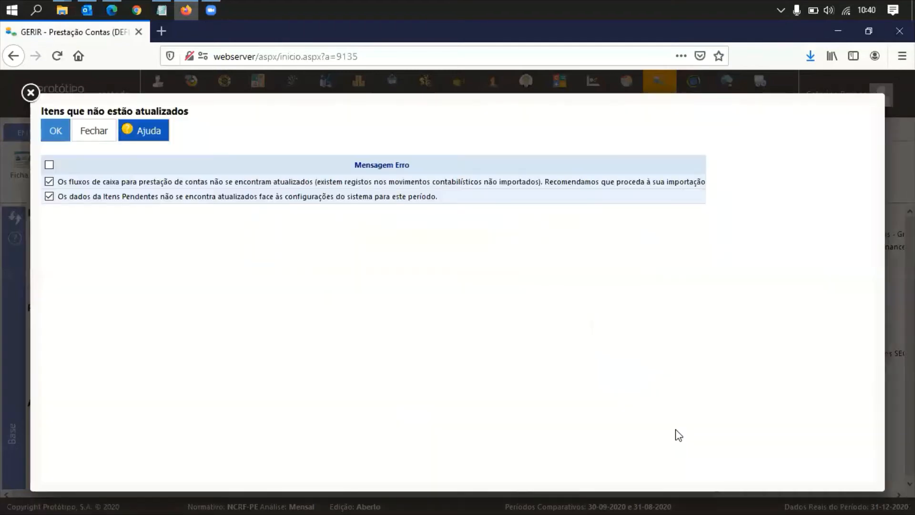
click(93, 134)
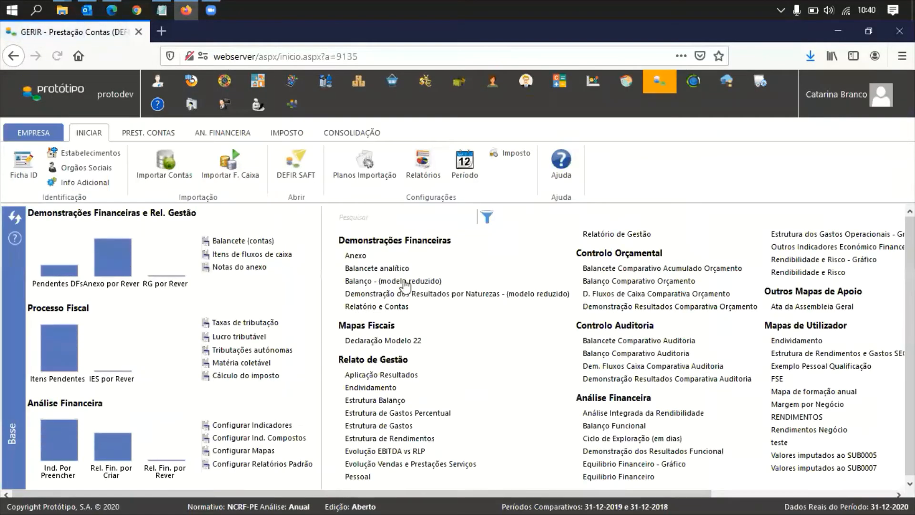
Preview the Balanço - (modelo reduzido), examine its 2020 and 2019 columns at 100% zoom, and close it.
right_click(405, 288)
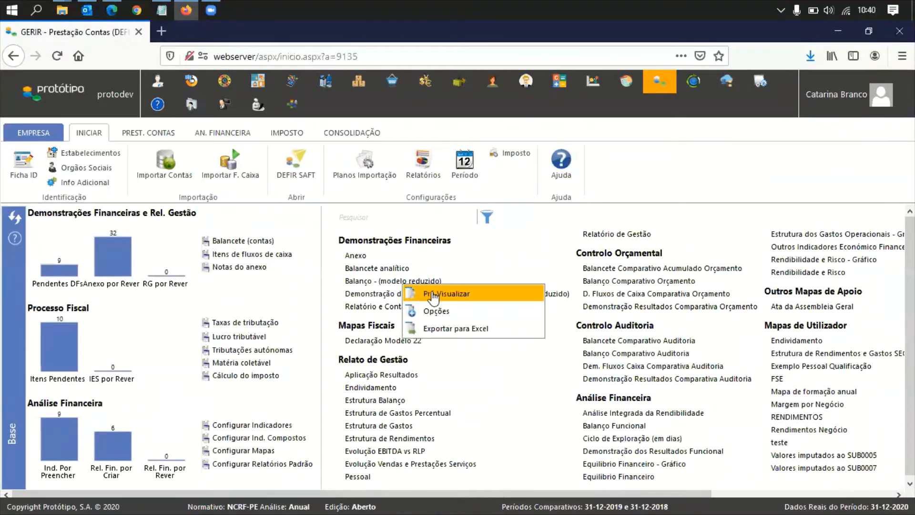
click(434, 295)
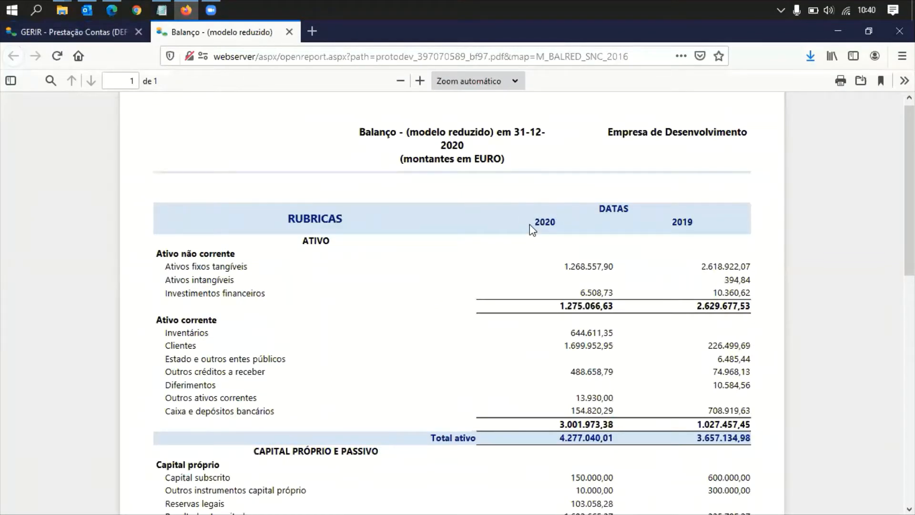
mouse_move(533, 230)
mouse_down()
mouse_move(555, 226)
mouse_move(546, 224)
mouse_up()
click(546, 224)
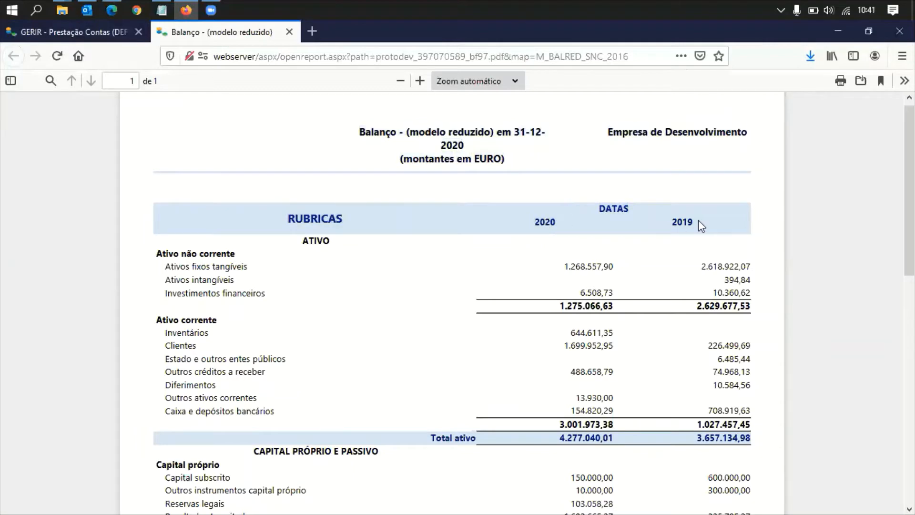
click(400, 81)
click(400, 82)
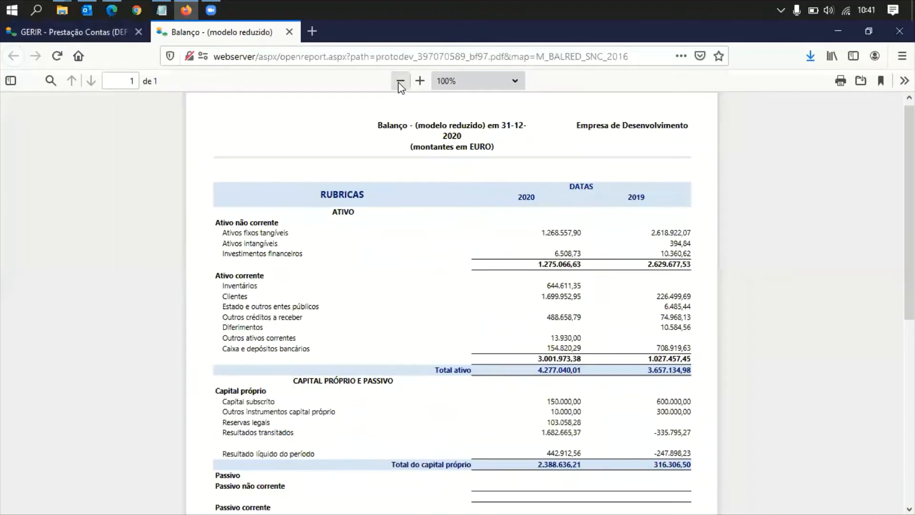
scroll(371, 345, down, 5)
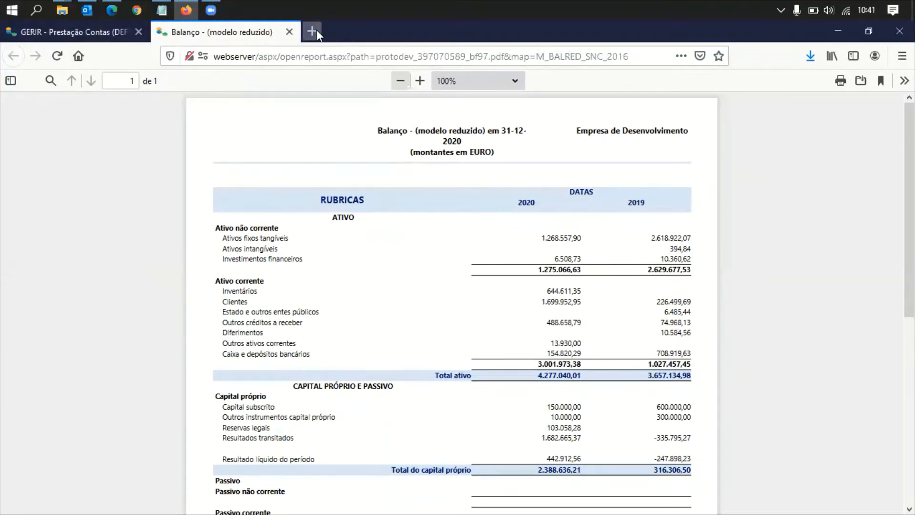
click(289, 32)
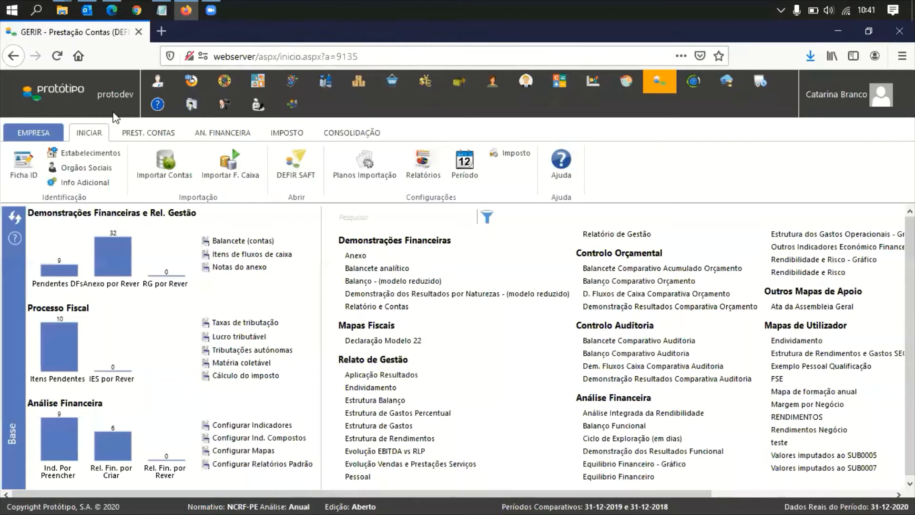
Set Mês Prest. Contas Anual to Setembro in the company's additional information and save the record.
click(79, 185)
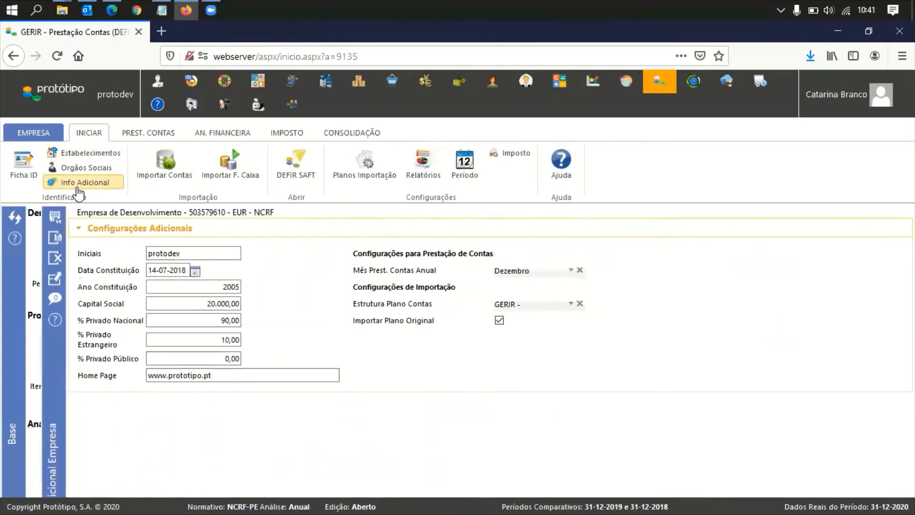
drag(345, 271, 427, 274)
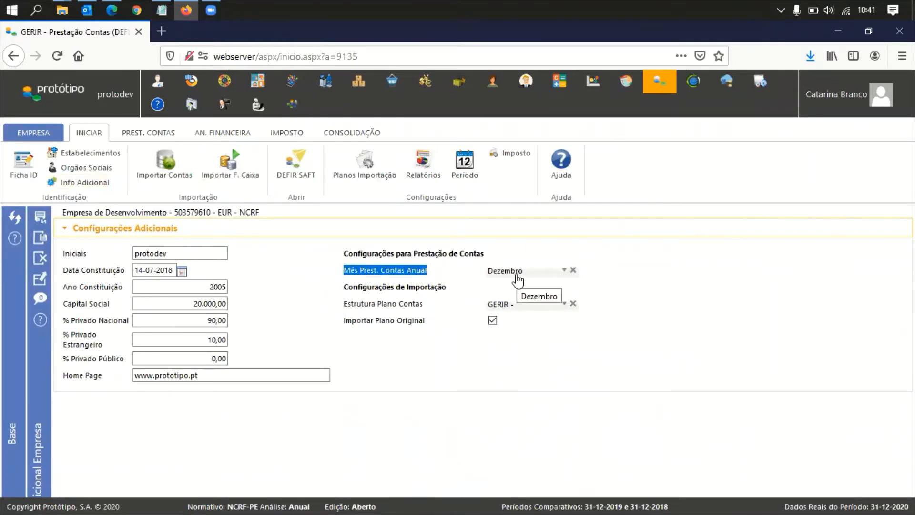
click(516, 279)
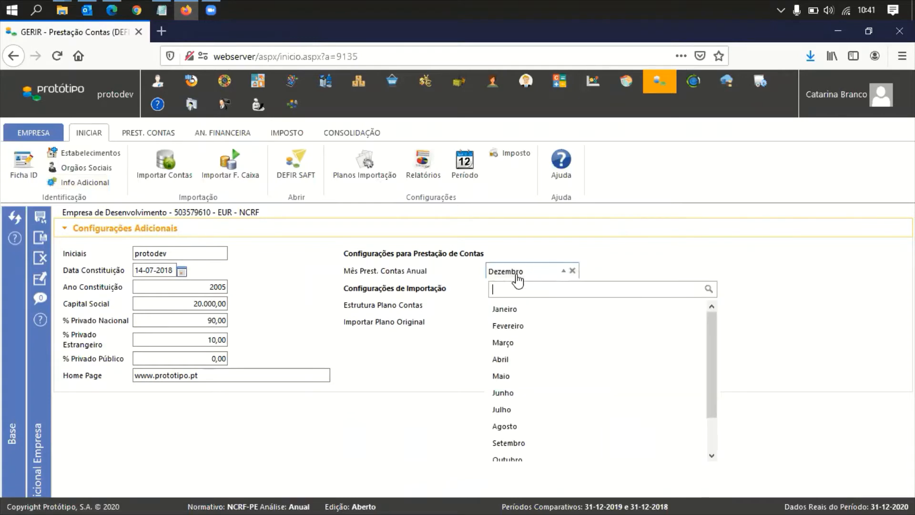
scroll(533, 395, down, 2)
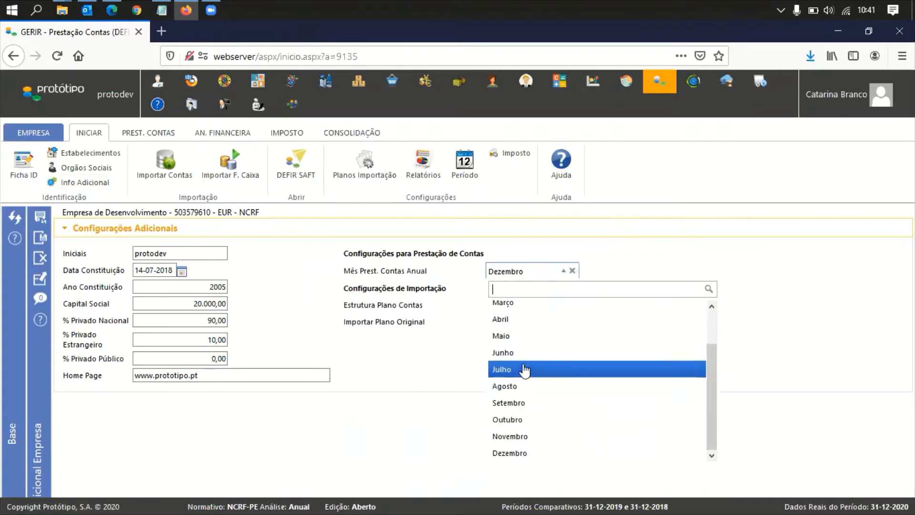
click(518, 405)
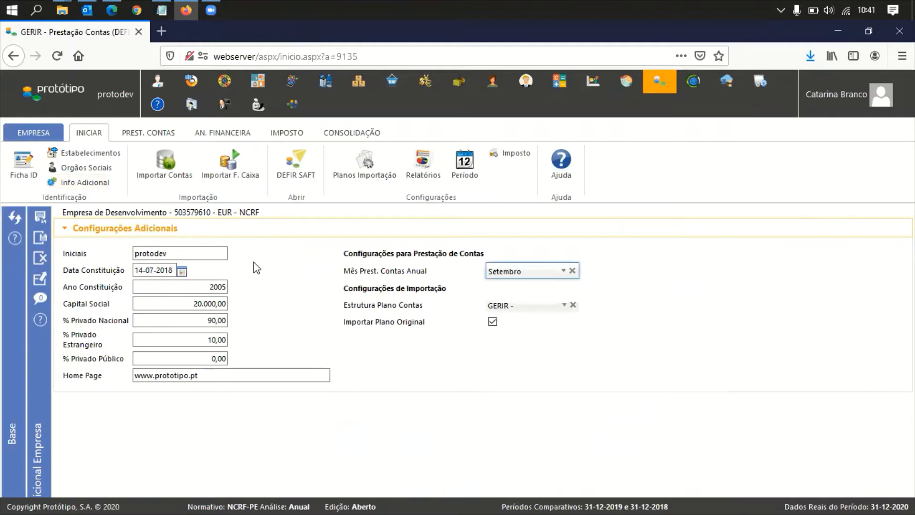
click(41, 237)
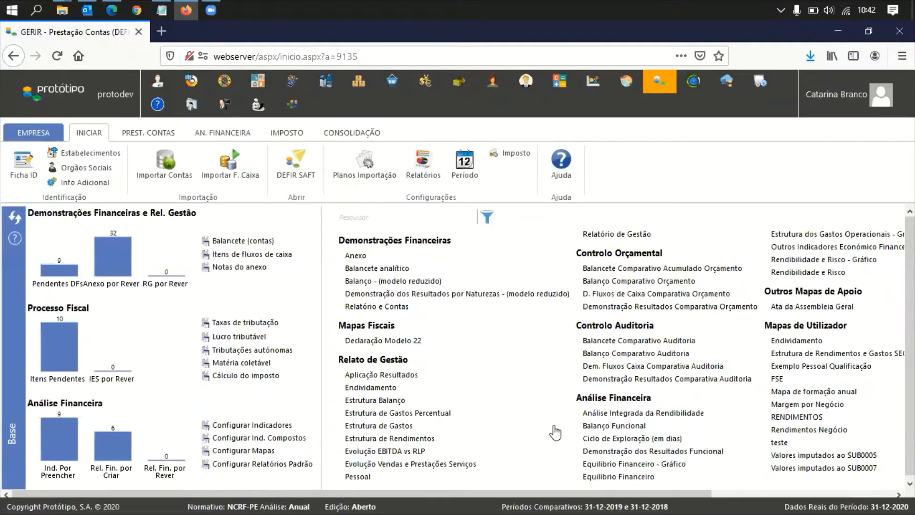
Select September 2020 as the analysis period, set the analysis type to Anual, apply it and dismiss the list of outdated items.
click(362, 499)
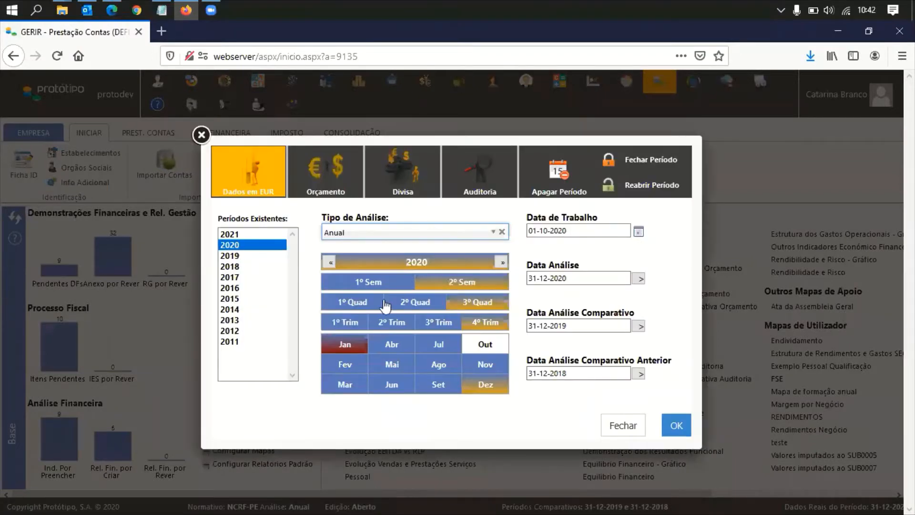
click(438, 387)
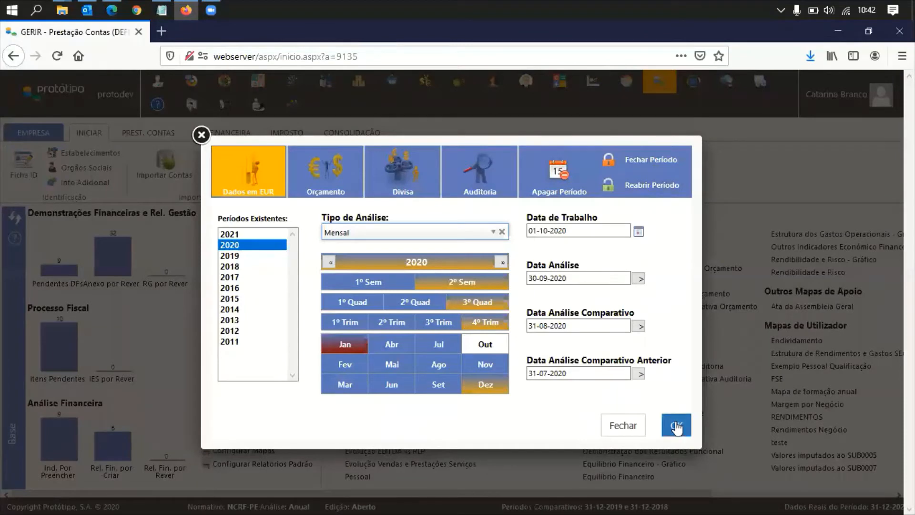
click(461, 234)
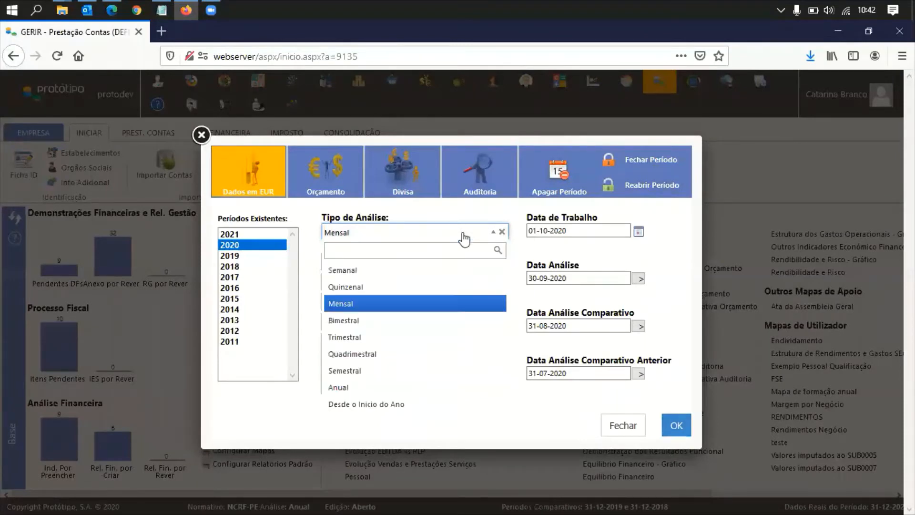
click(379, 387)
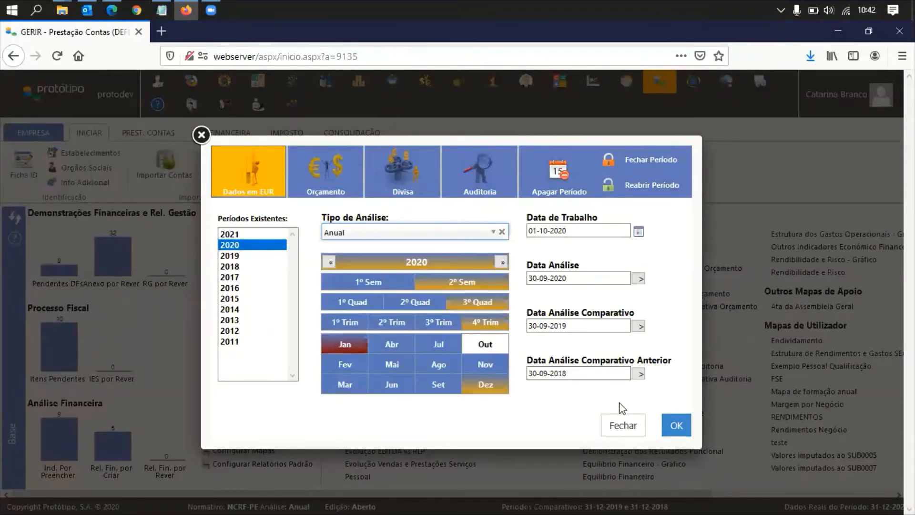
click(676, 429)
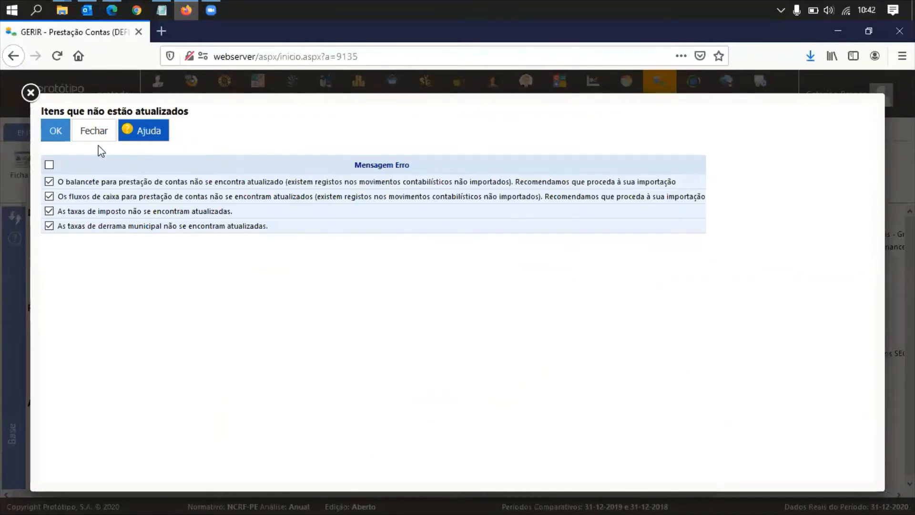
click(93, 133)
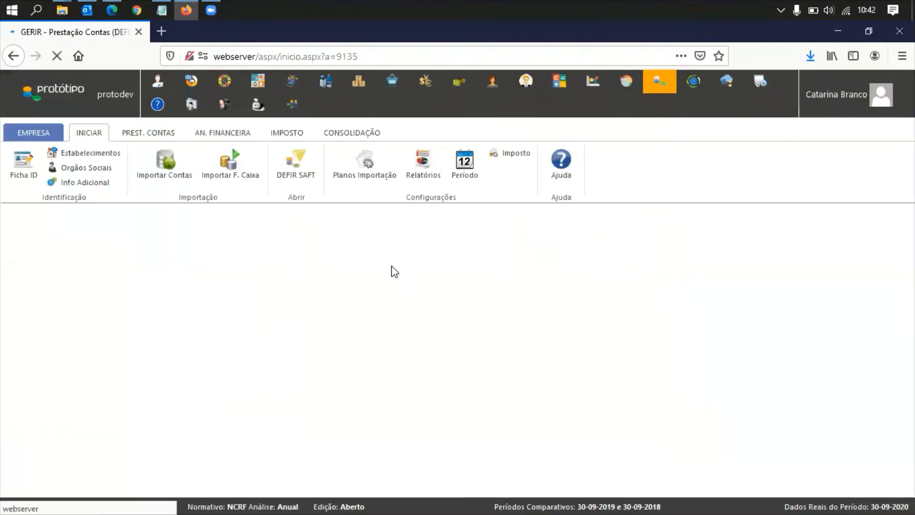
Preview the Balanço - (modelo normal) and examine the date in its title and its amounts.
right_click(384, 280)
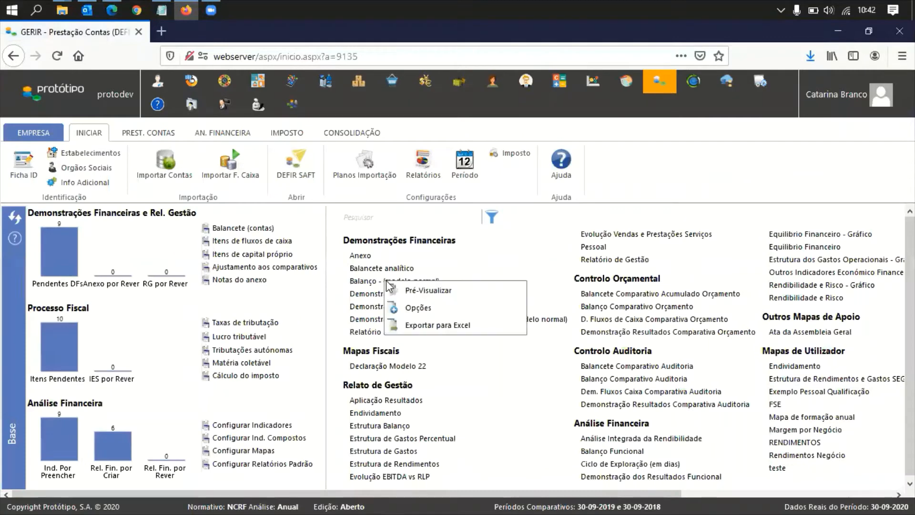
click(410, 291)
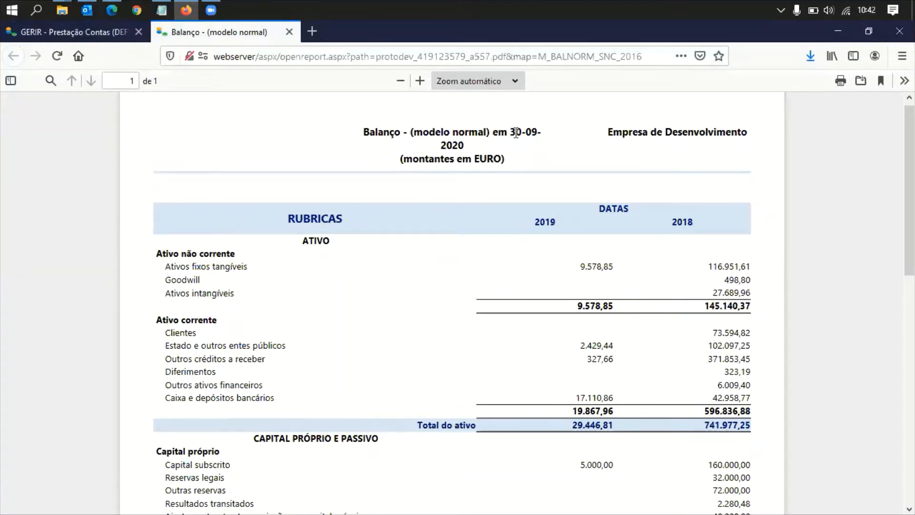
drag(525, 132, 532, 133)
click(592, 270)
click(62, 32)
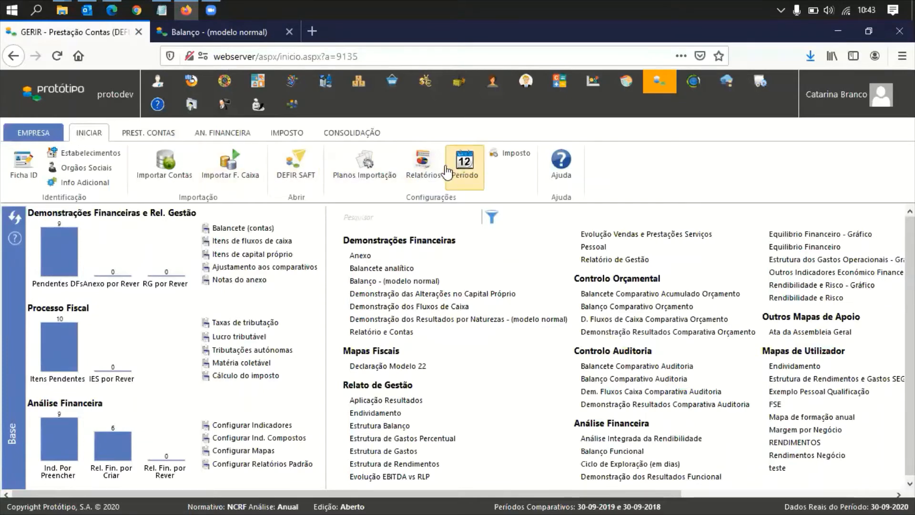
Check the preview's year headings against the report configuration, set Ano to Ano do Período for list-type report titles, and save.
click(424, 169)
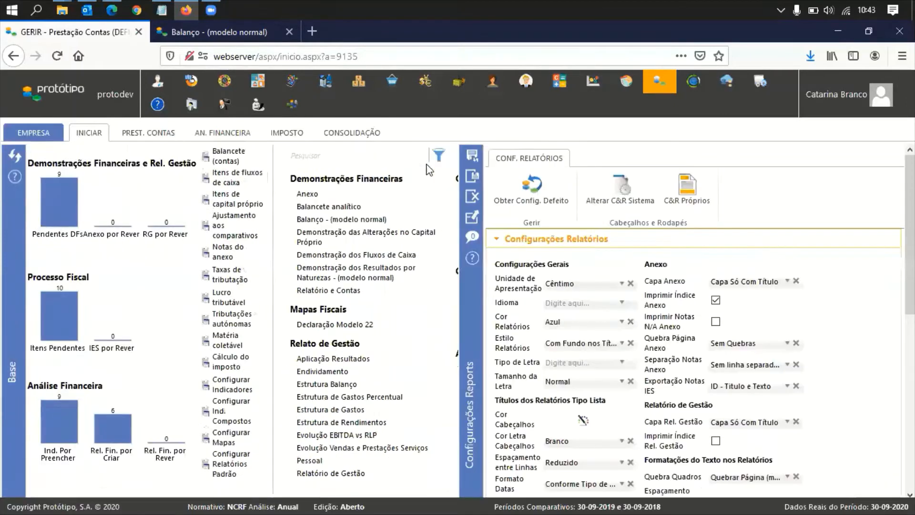
scroll(638, 343, down, 1)
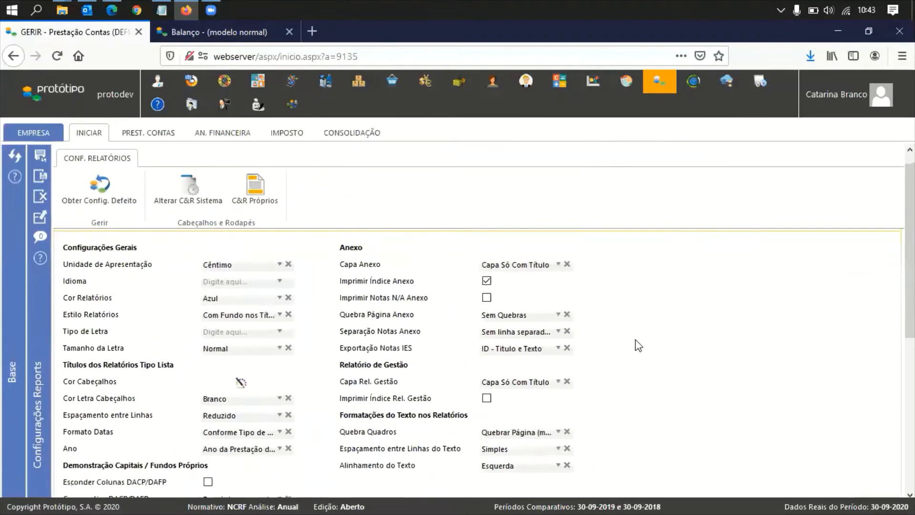
scroll(635, 340, down, 2)
click(214, 32)
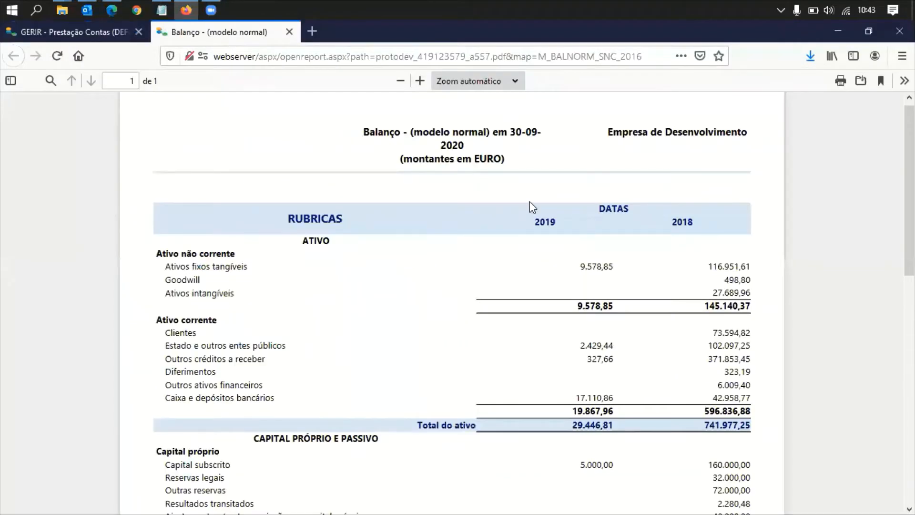
drag(534, 222, 561, 224)
click(665, 478)
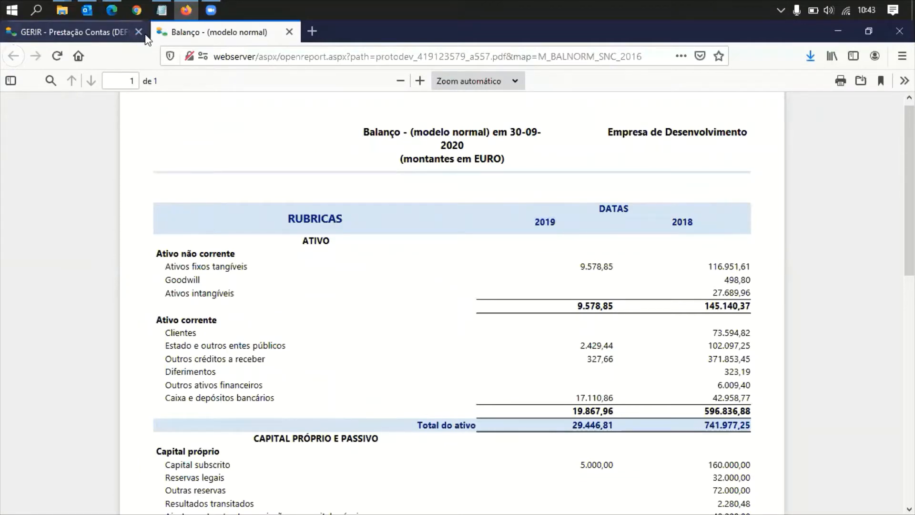
click(84, 38)
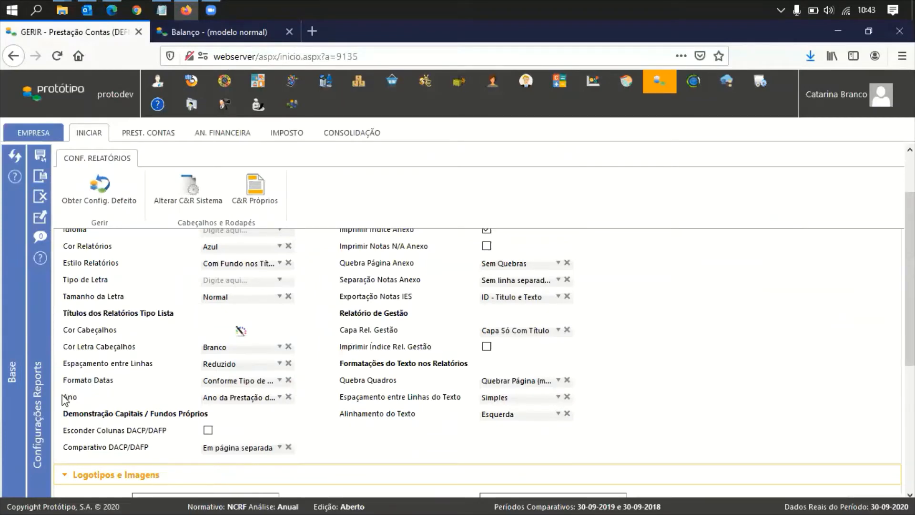
click(242, 399)
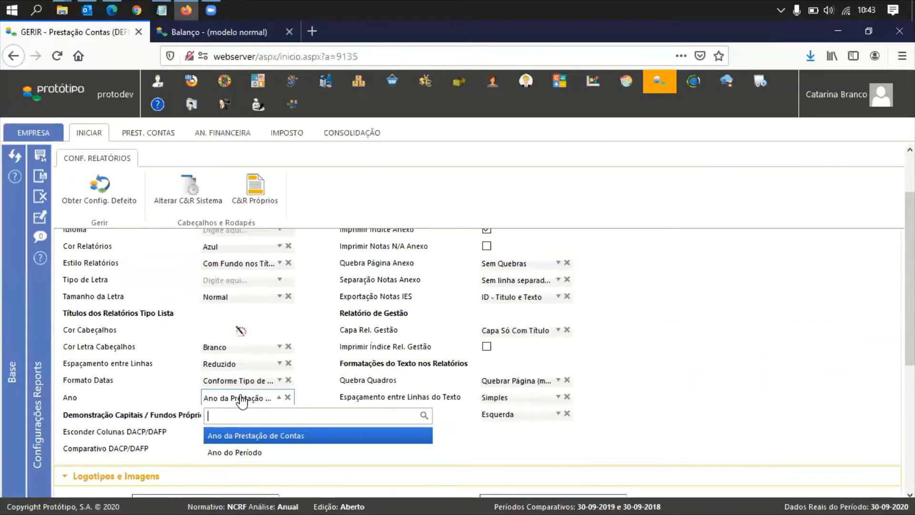
click(241, 453)
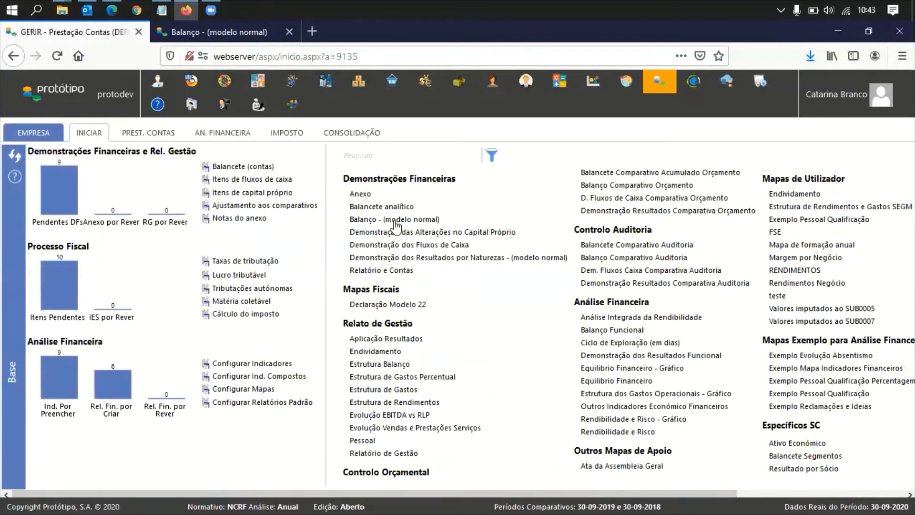
Preview the Balanço - (modelo normal) again and check its year headings and title date, then return to the main page.
click(403, 220)
click(427, 233)
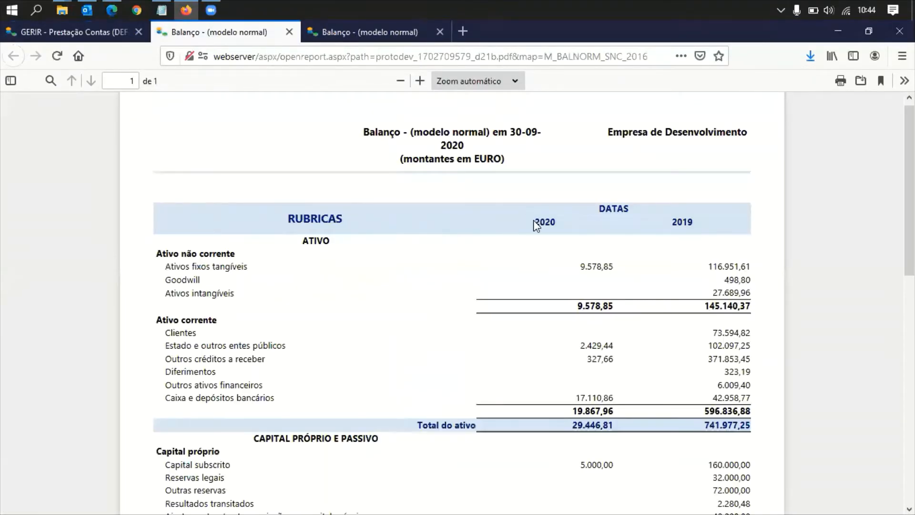
drag(534, 224, 553, 224)
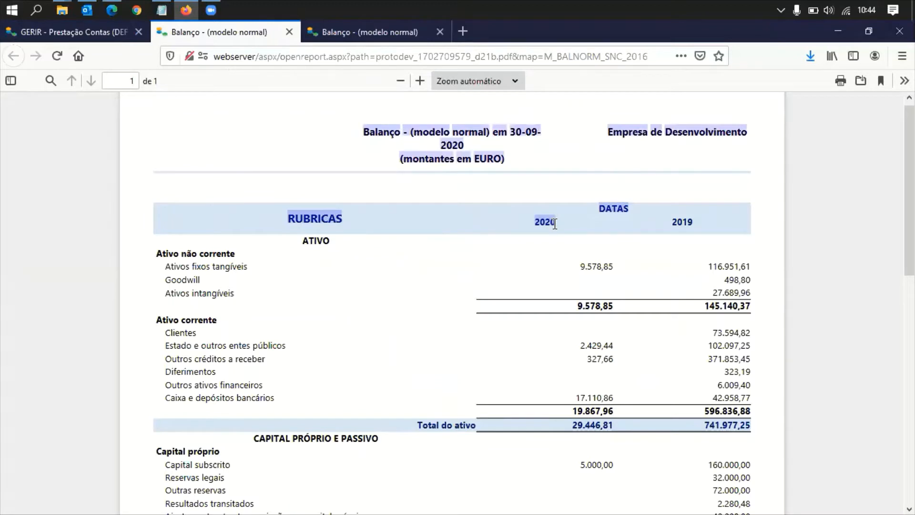
click(528, 129)
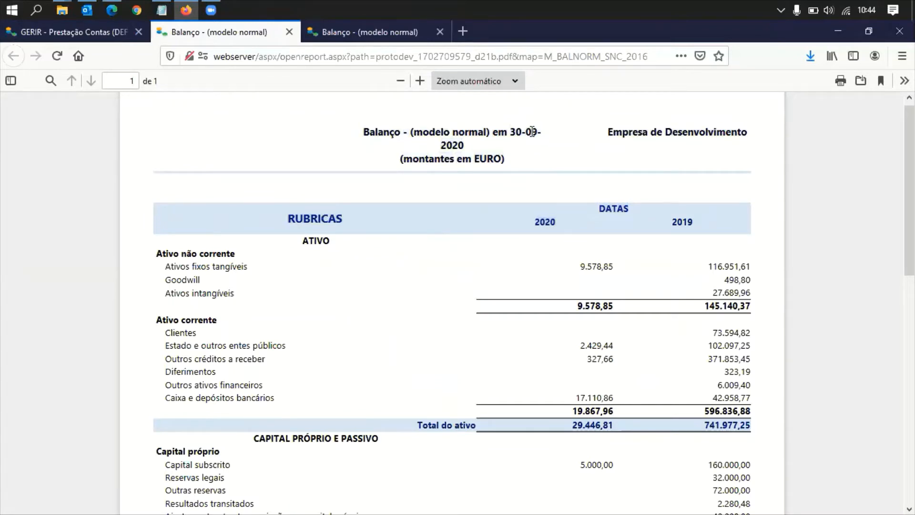
double_click(533, 132)
click(100, 34)
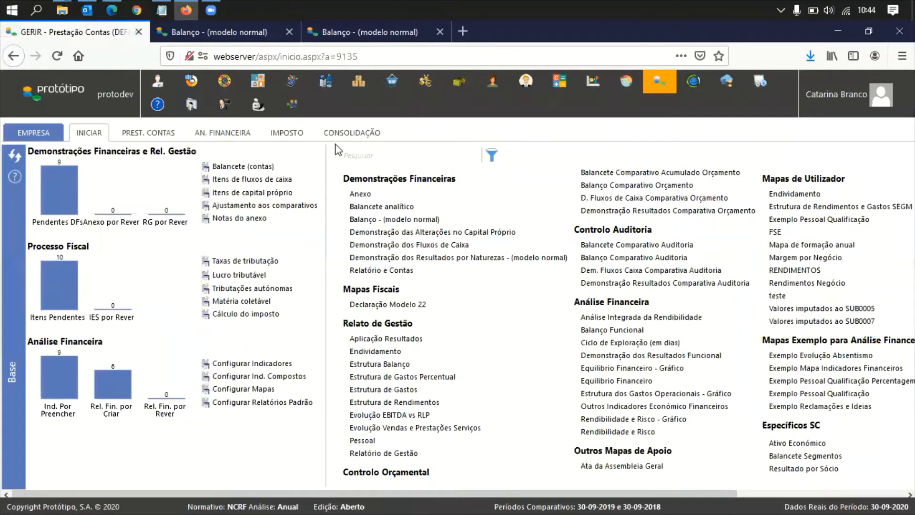
Reopen the report configuration, review the Ano setting and the Formato Datas options, and close it without changes.
click(90, 133)
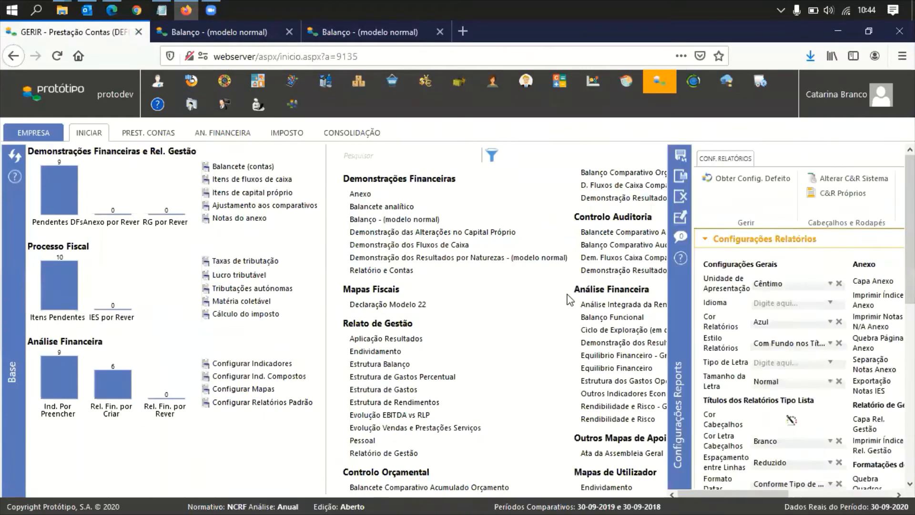
scroll(302, 415, down, 2)
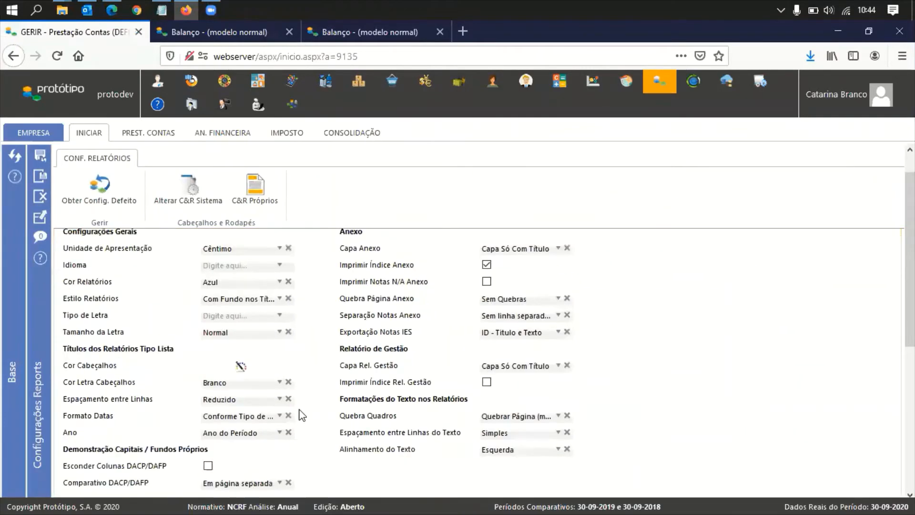
drag(66, 392, 110, 391)
click(232, 396)
click(222, 431)
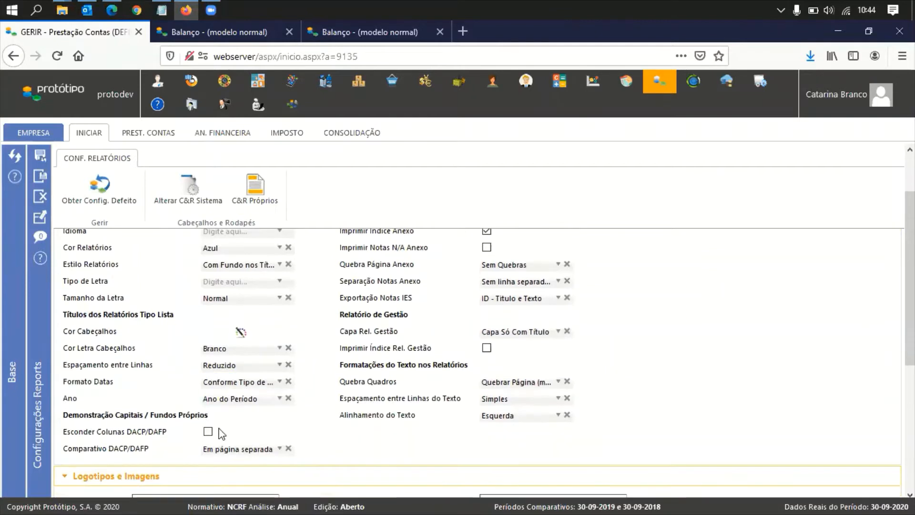
click(236, 384)
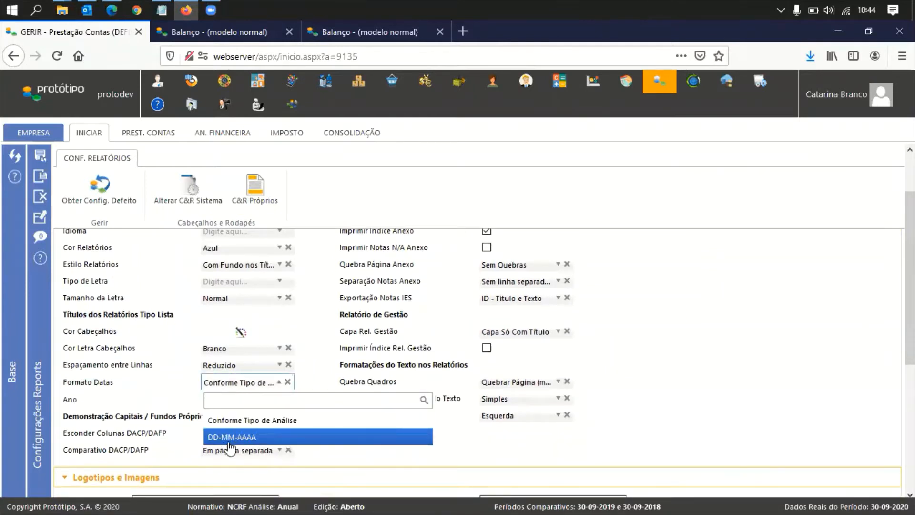
click(253, 386)
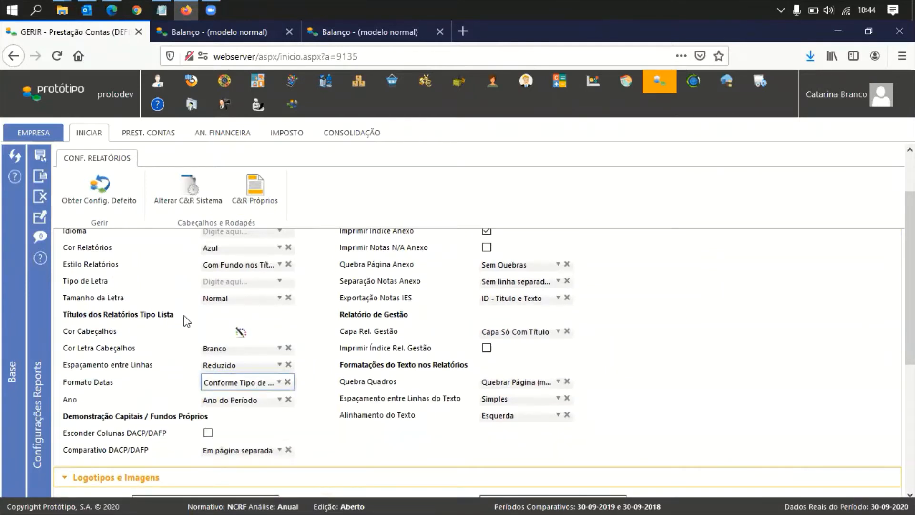
click(40, 195)
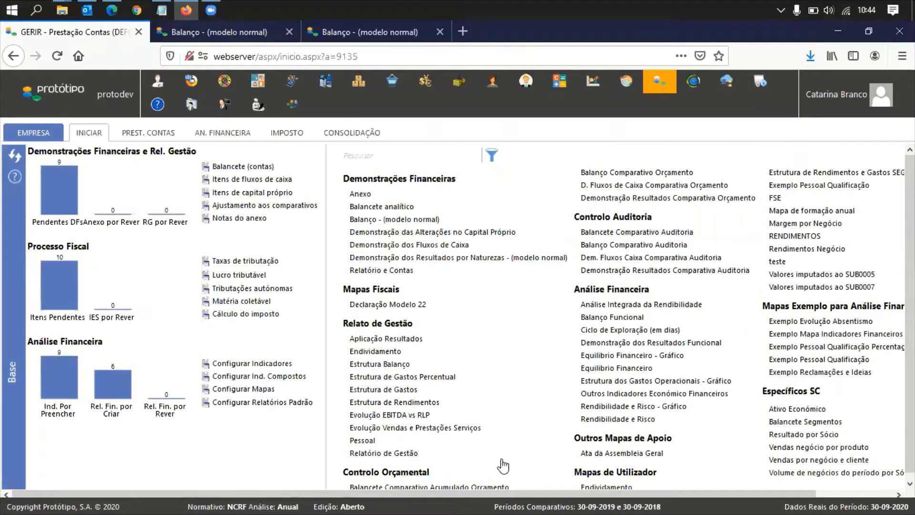
Set Mês Prest. Contas Anual to Dezembro in the company's additional information and save.
click(88, 132)
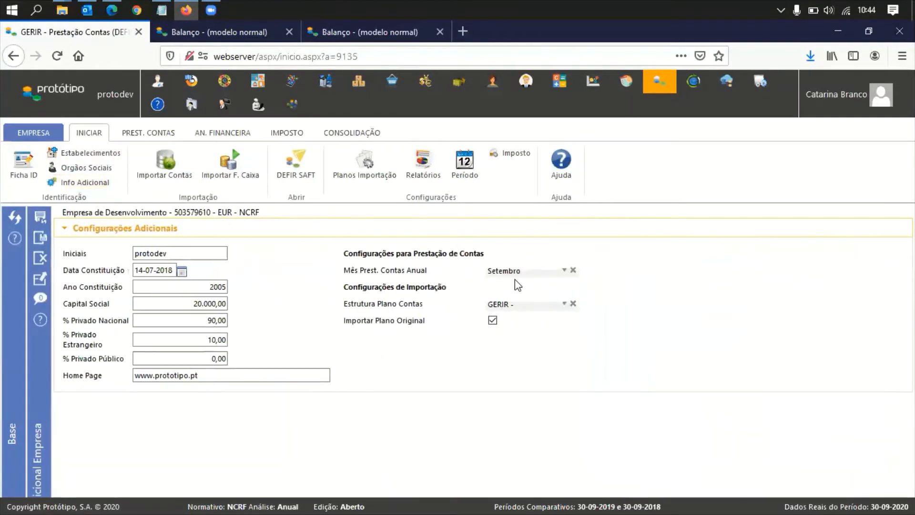
click(514, 271)
scroll(555, 431, down, 1)
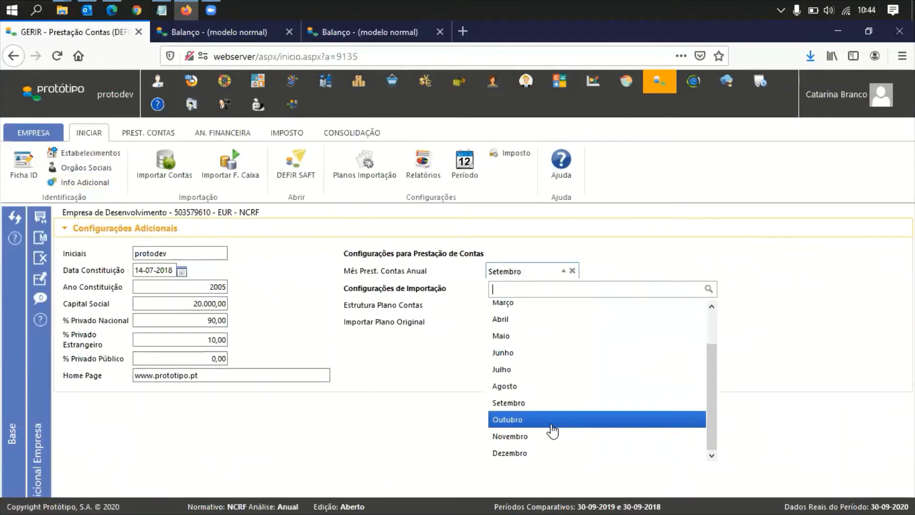
click(552, 453)
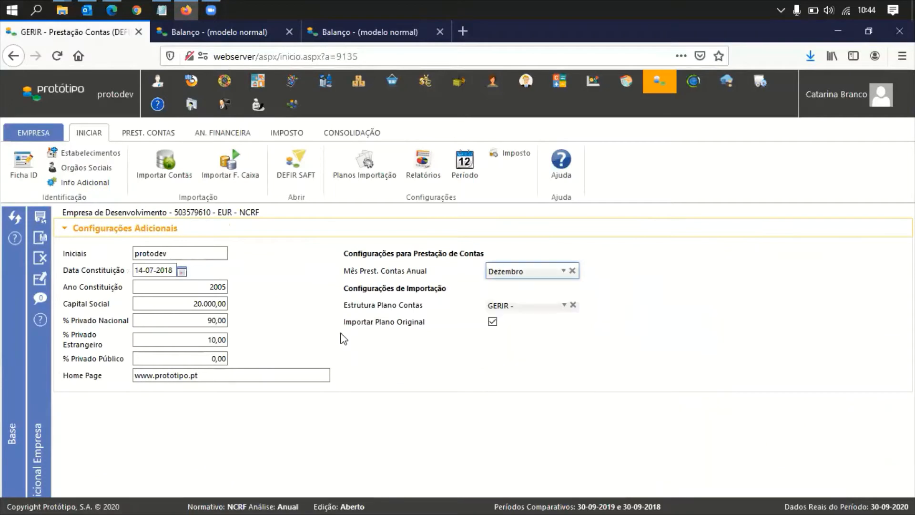
click(40, 236)
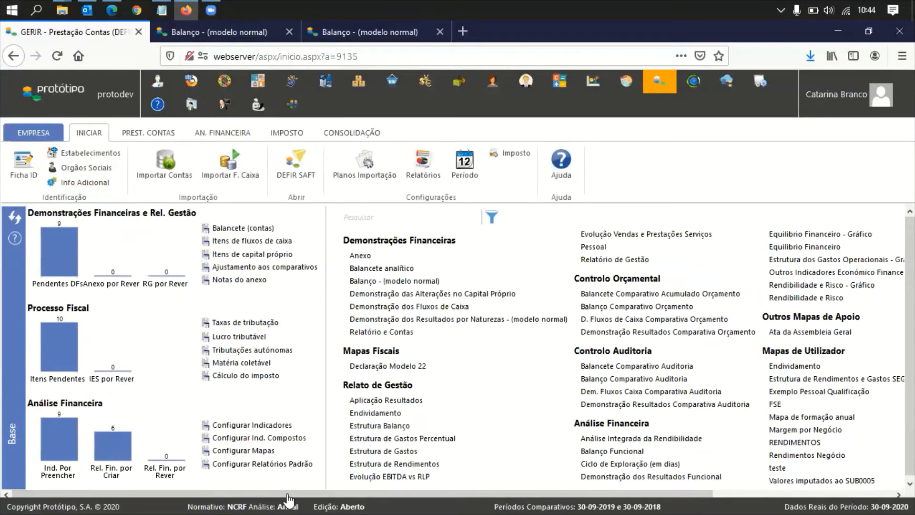
Set the 2020 period's Tipo de Análise to Trimestral, check both comparative dates, apply it, and dismiss the list of outdated items.
click(288, 503)
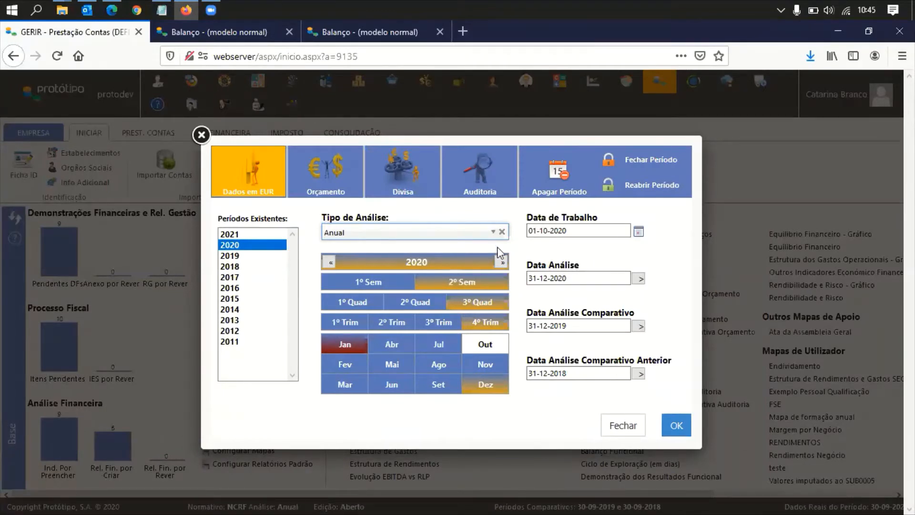
click(483, 233)
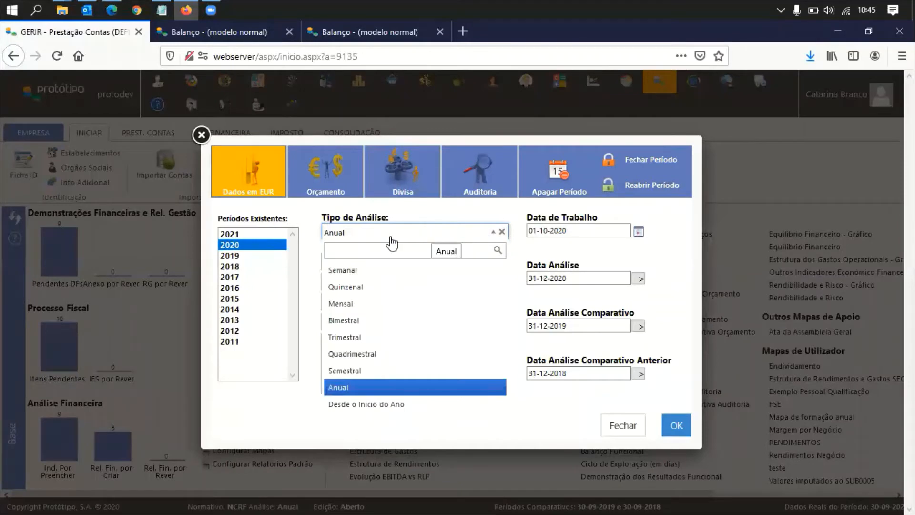
click(387, 339)
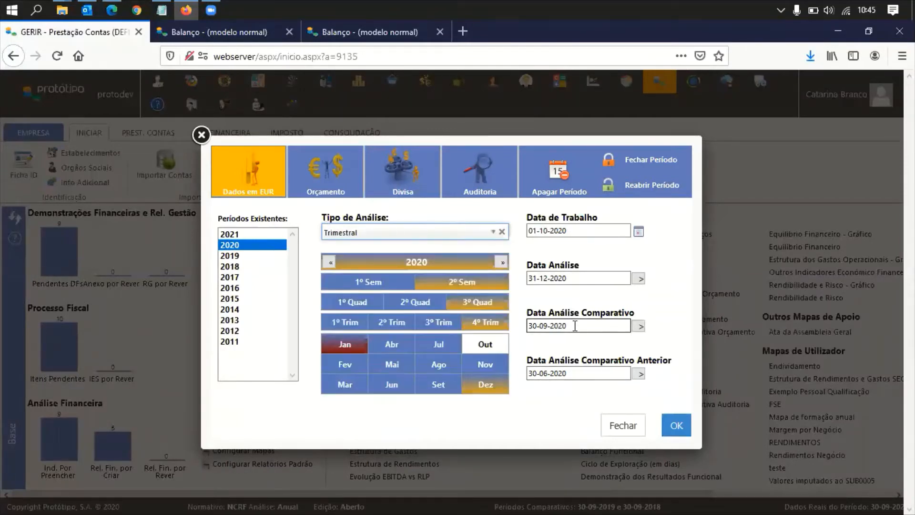
drag(569, 326, 530, 325)
click(571, 374)
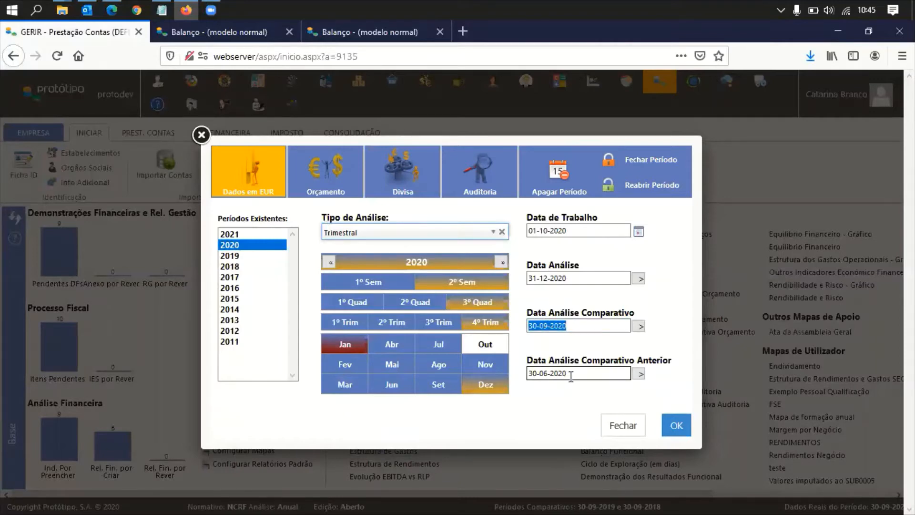
click(572, 374)
drag(572, 375, 526, 375)
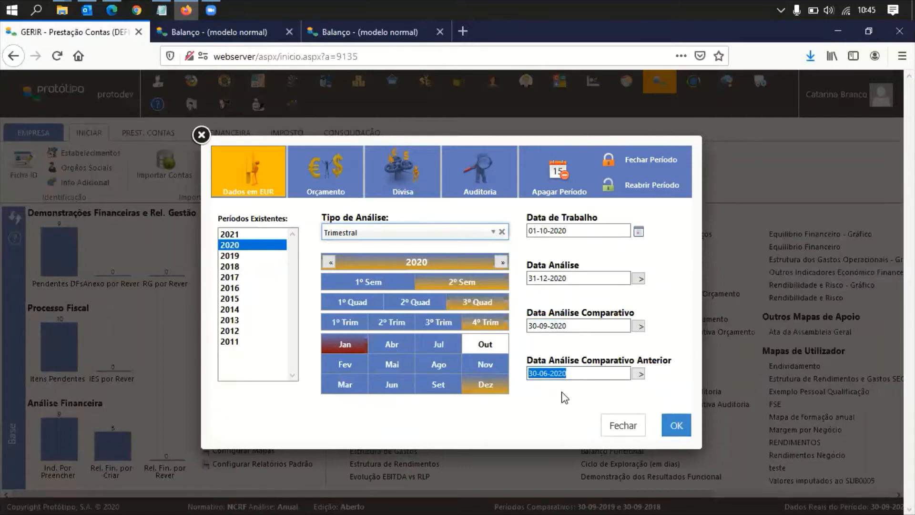
click(678, 431)
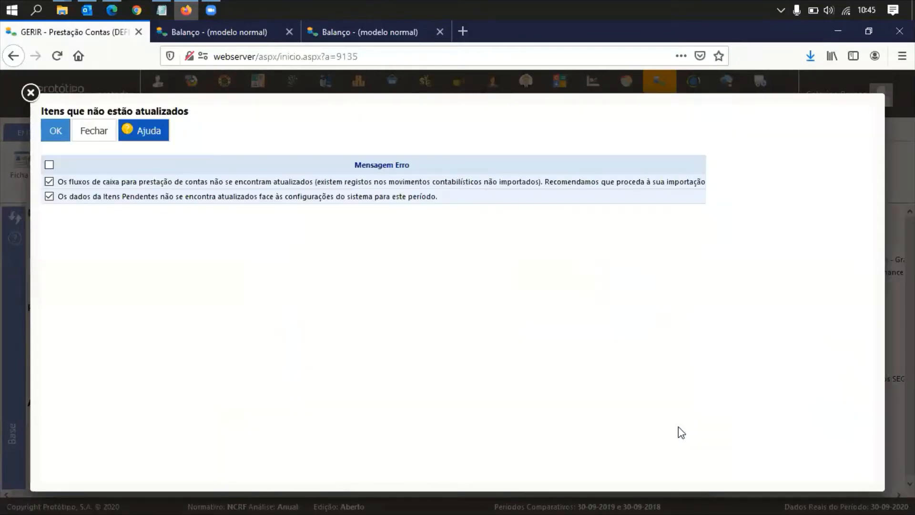
click(94, 136)
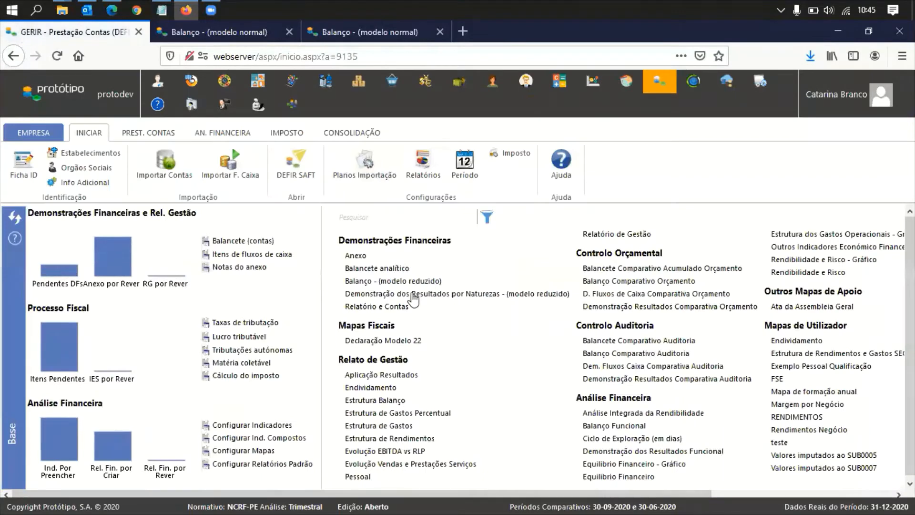
Preview the Demonstração dos Resultados por Naturezas - (modelo reduzido) and check its period column headings.
right_click(413, 299)
click(435, 307)
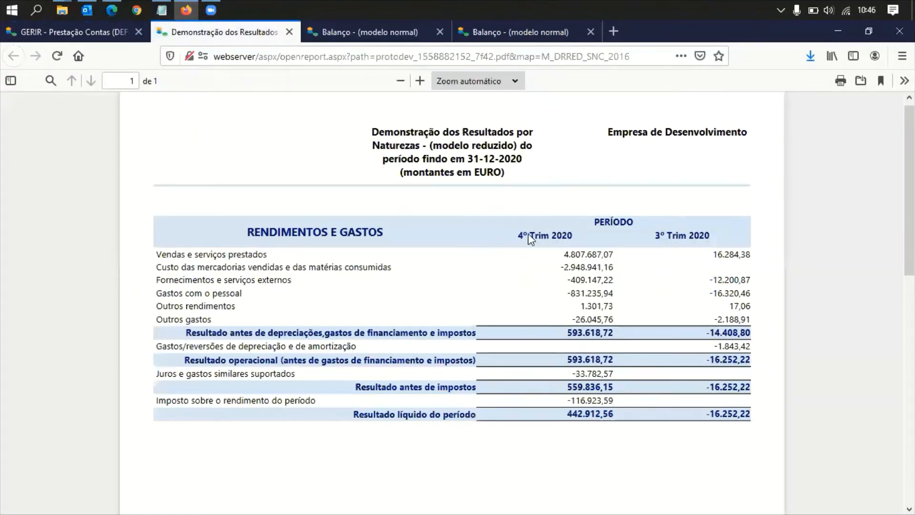
drag(514, 234, 572, 235)
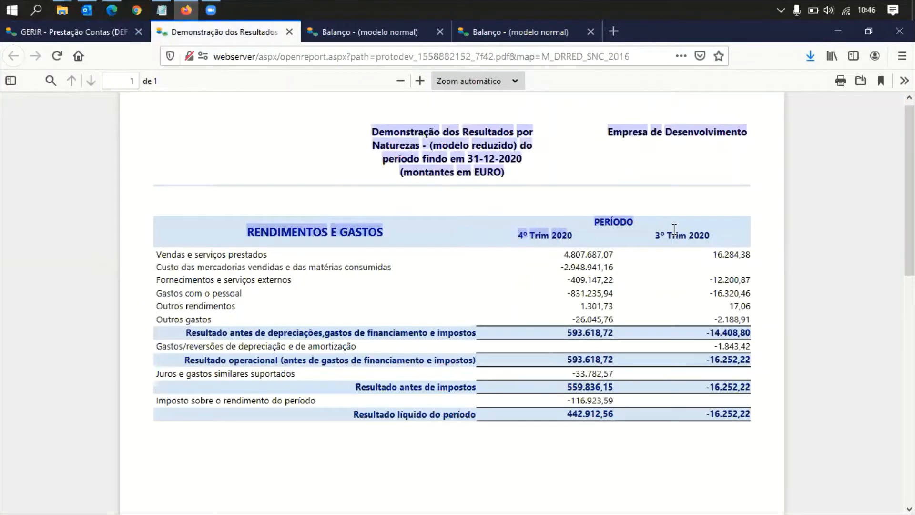
click(674, 229)
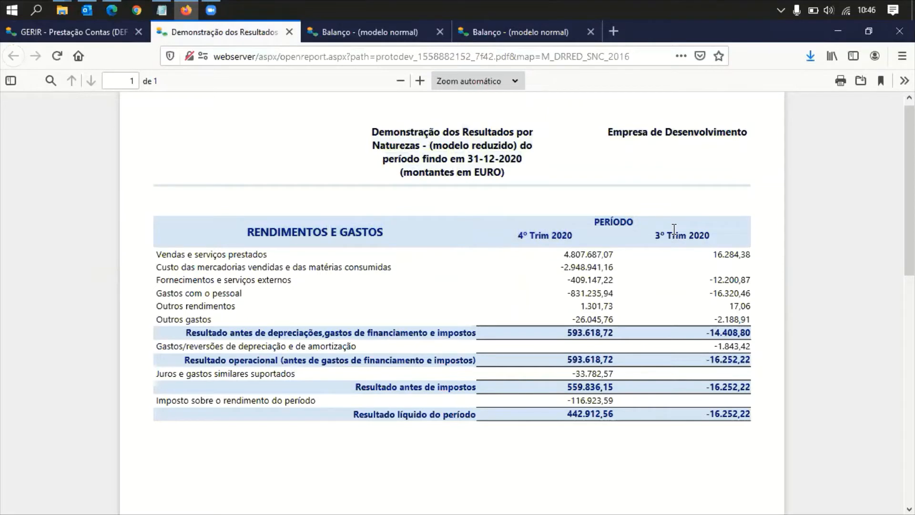
In the report configuration, set Formato Datas to DD-MM-AAAA for list-type report titles and save.
click(79, 33)
click(423, 164)
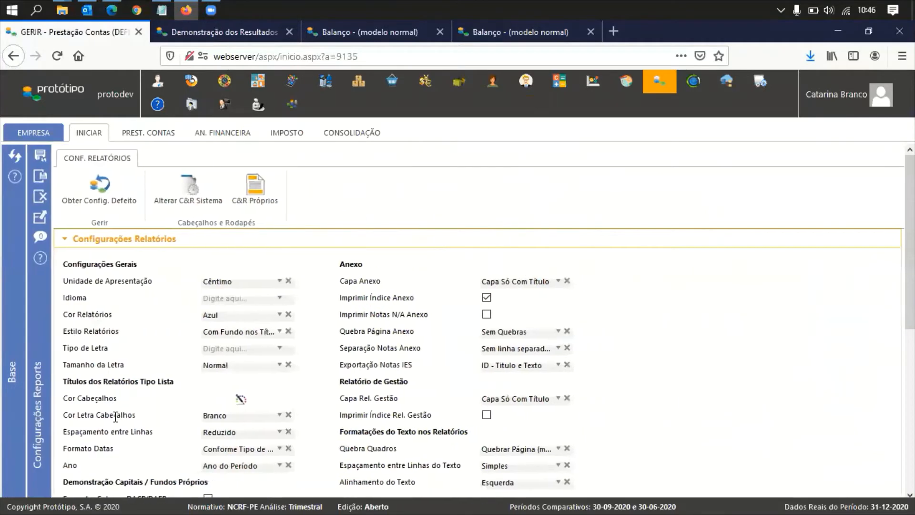
scroll(114, 414, down, 2)
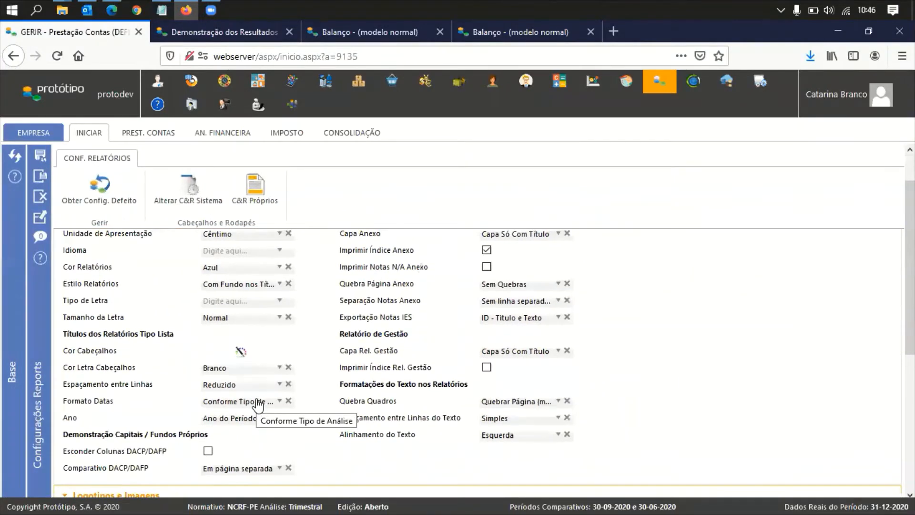
click(258, 404)
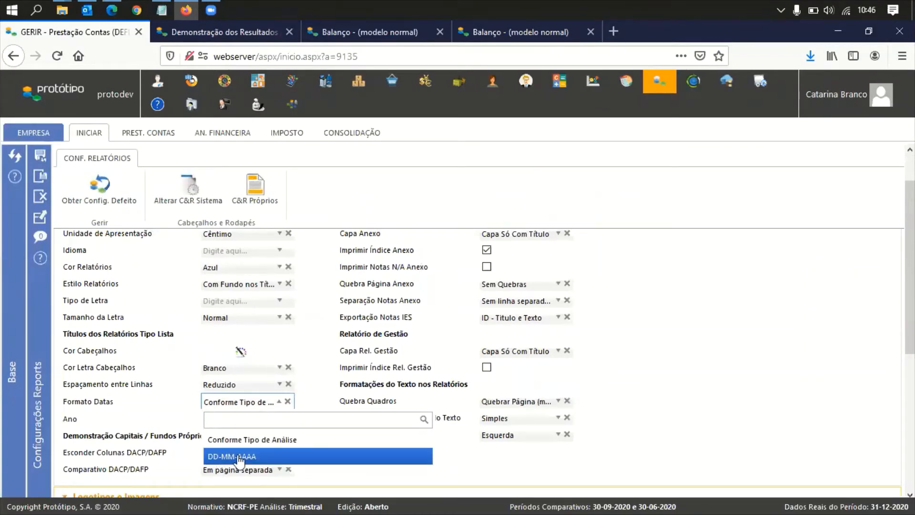
click(252, 405)
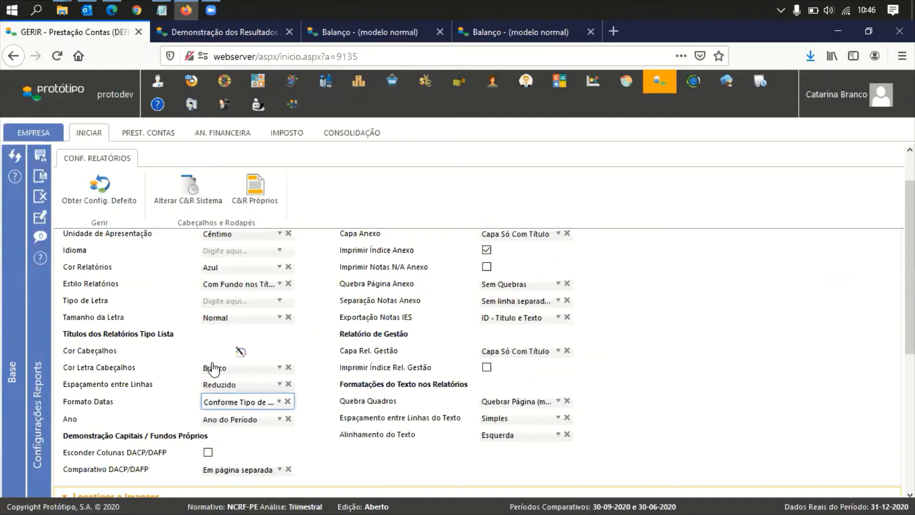
click(217, 404)
click(230, 457)
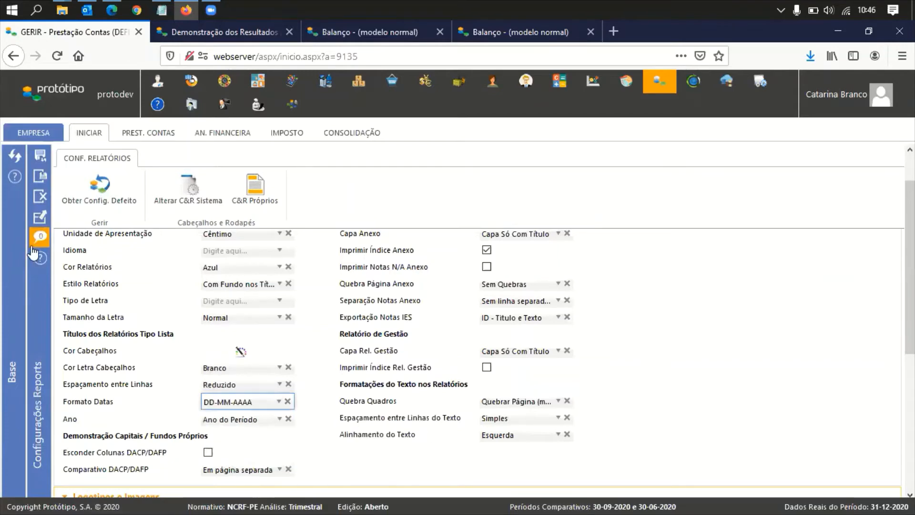
click(41, 183)
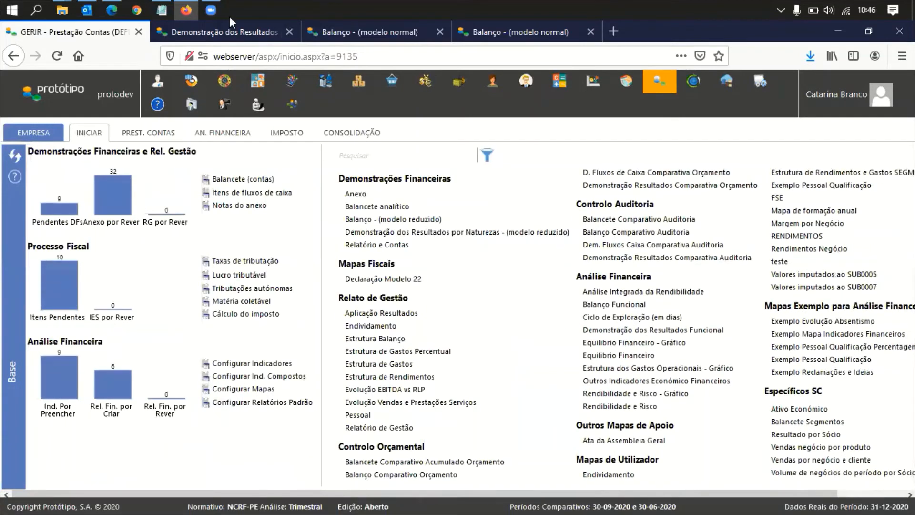
Close the Demonstração dos Resultados preview and both Balanço - (modelo normal) previews.
click(248, 29)
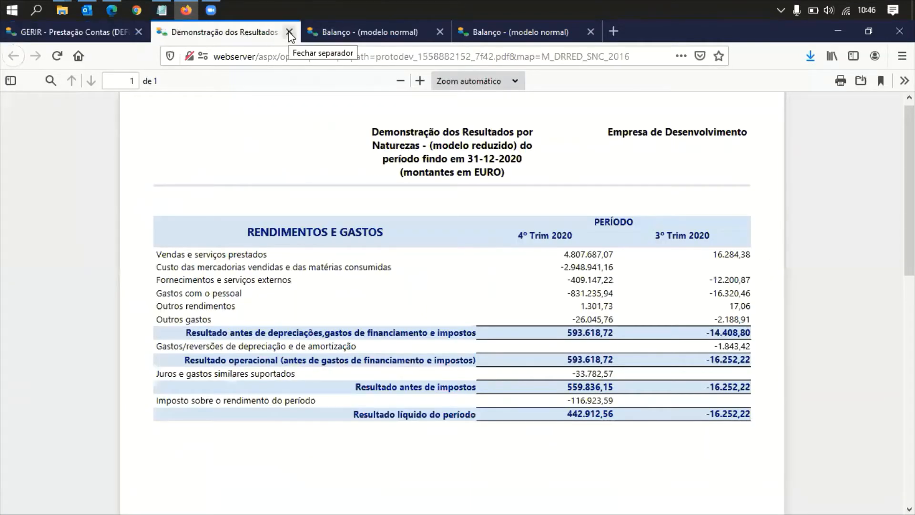
click(289, 33)
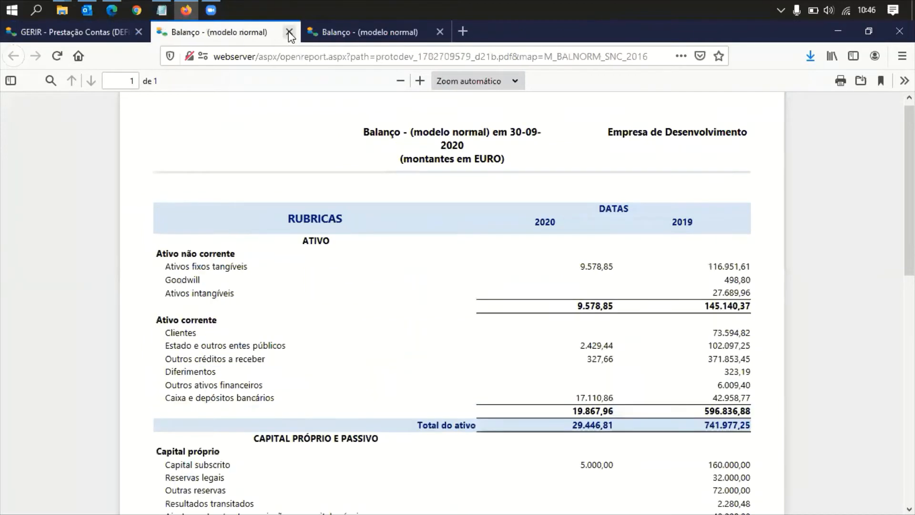
click(289, 32)
click(289, 33)
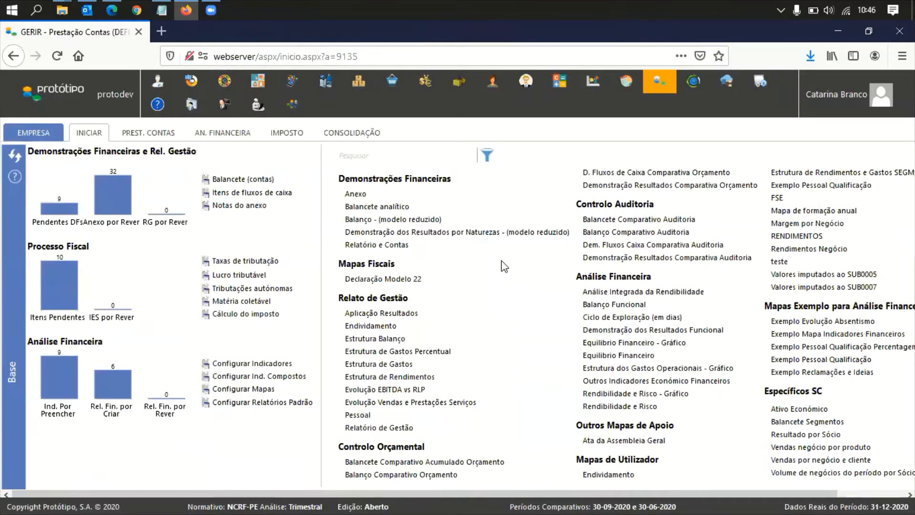
Open the options of the Demonstração dos Resultados por Naturezas - (modelo reduzido) and review the Tipo de dados choices.
right_click(448, 237)
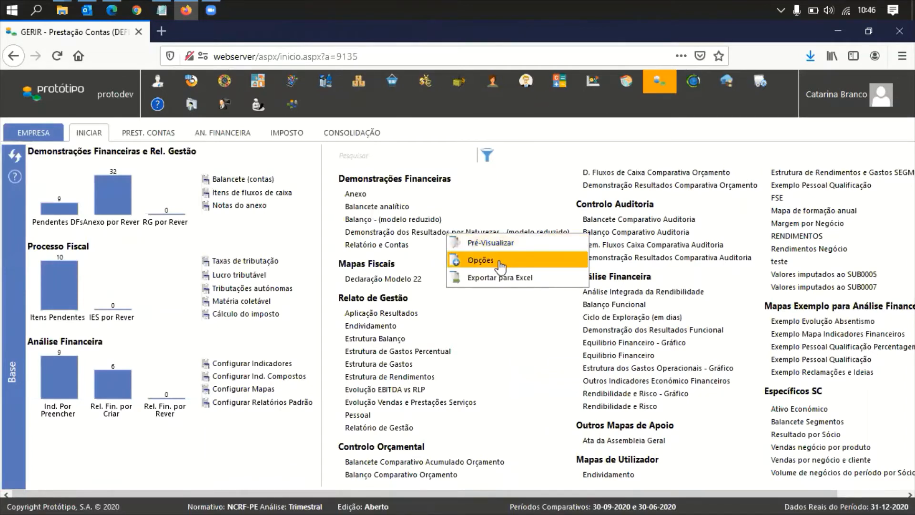
click(470, 262)
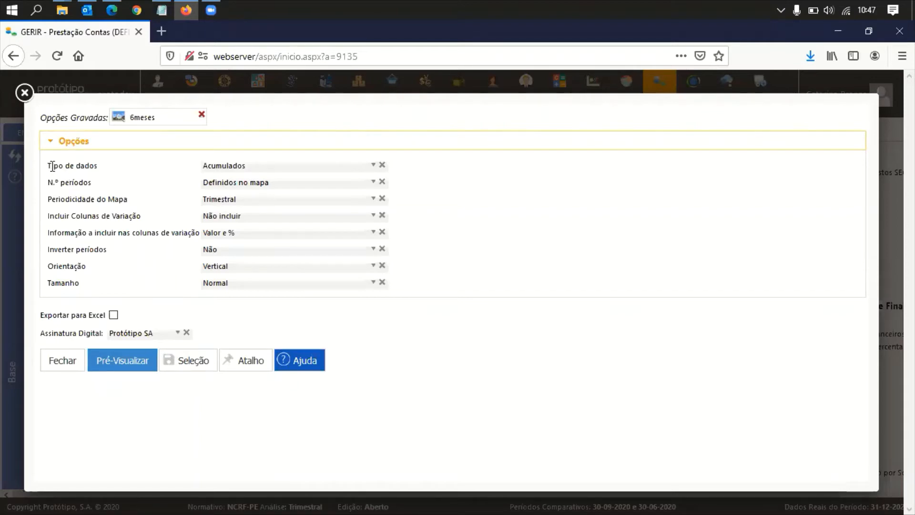
drag(52, 166, 89, 166)
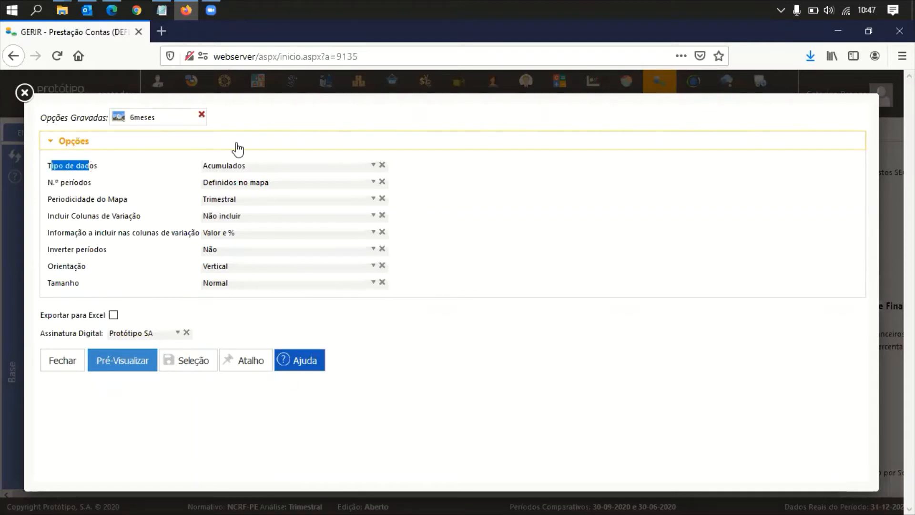
click(271, 167)
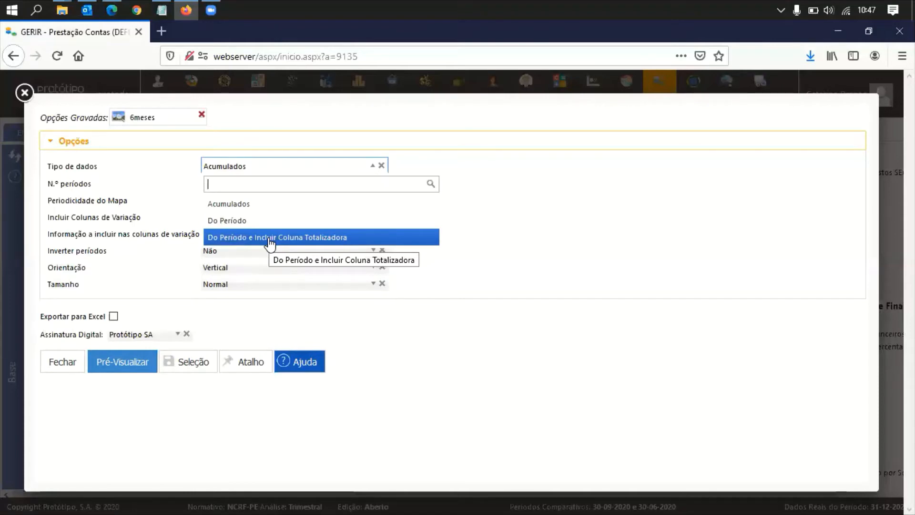
click(284, 166)
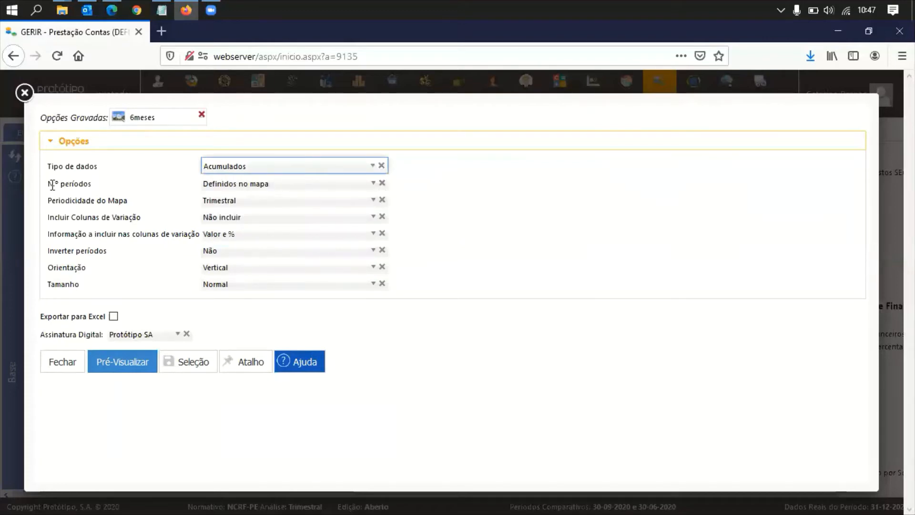
Set N.º períodos to 3 in the report options.
drag(53, 183, 91, 183)
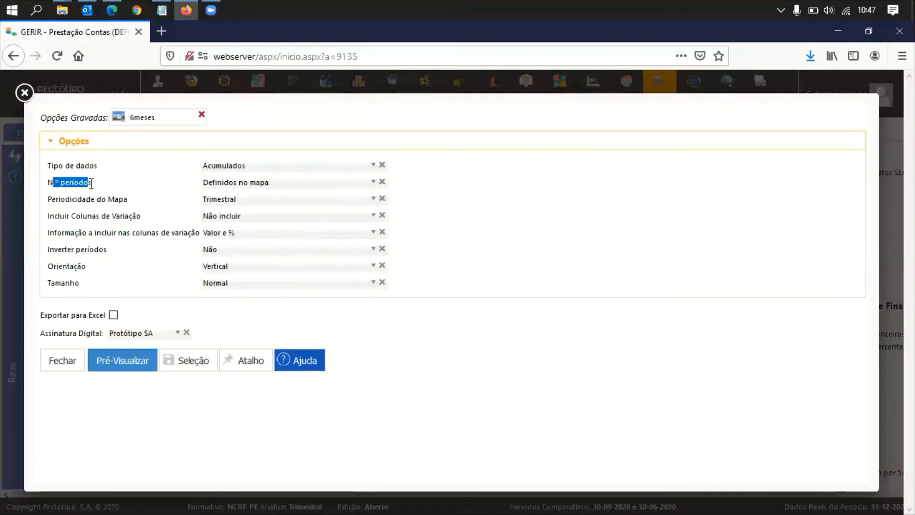
click(263, 185)
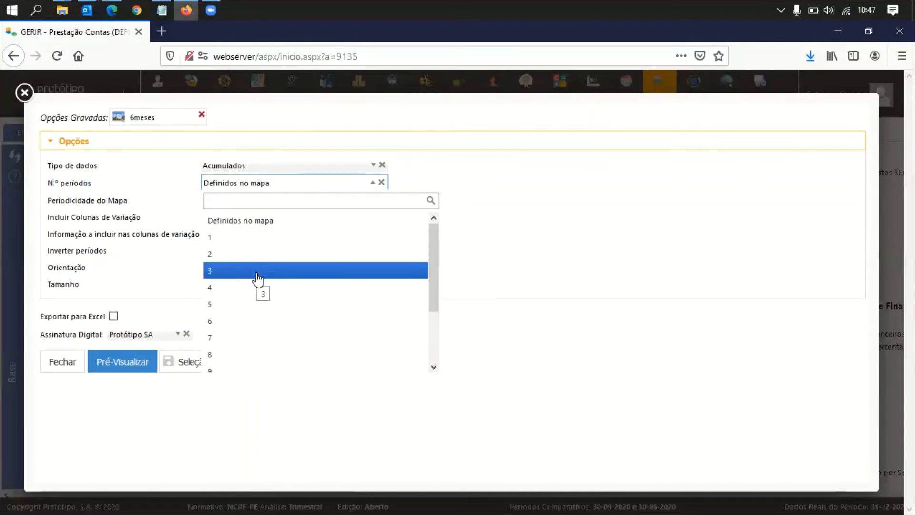
click(242, 276)
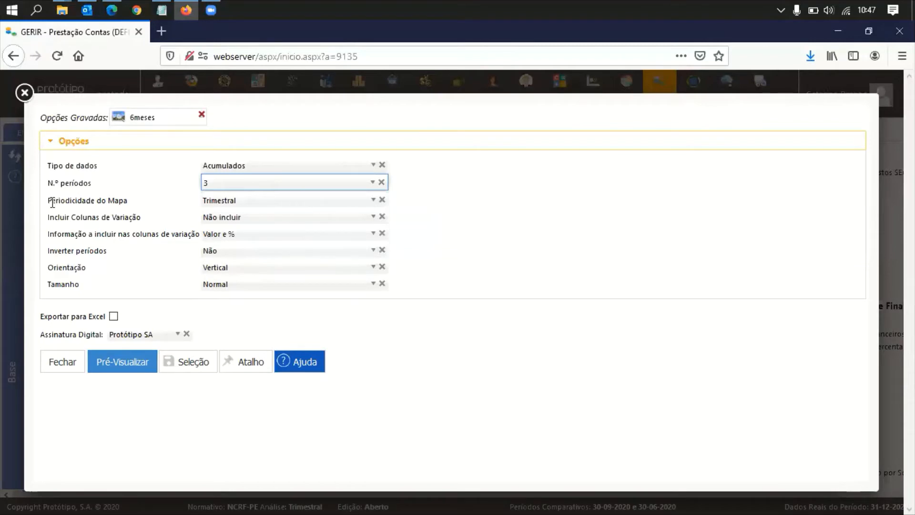
Review the available Periodicidade do Mapa choices in the report options, keeping Trimestral.
drag(52, 200, 125, 198)
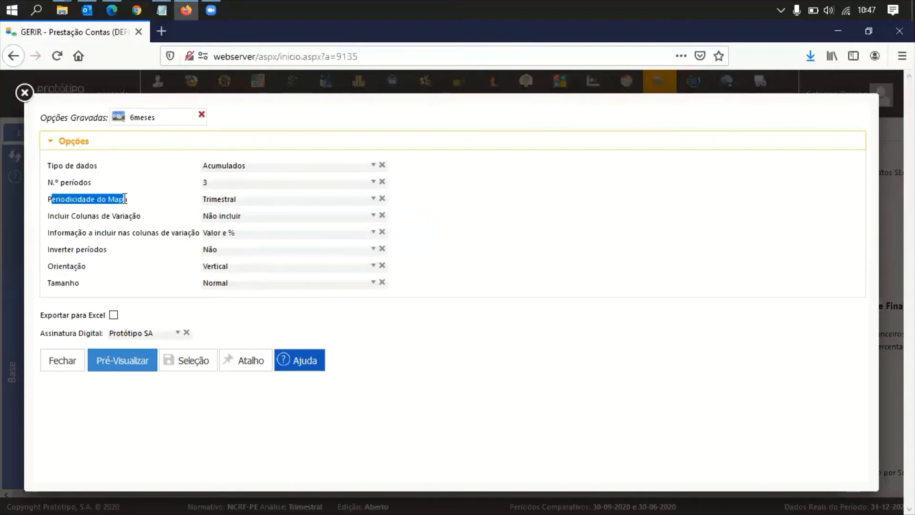
click(269, 203)
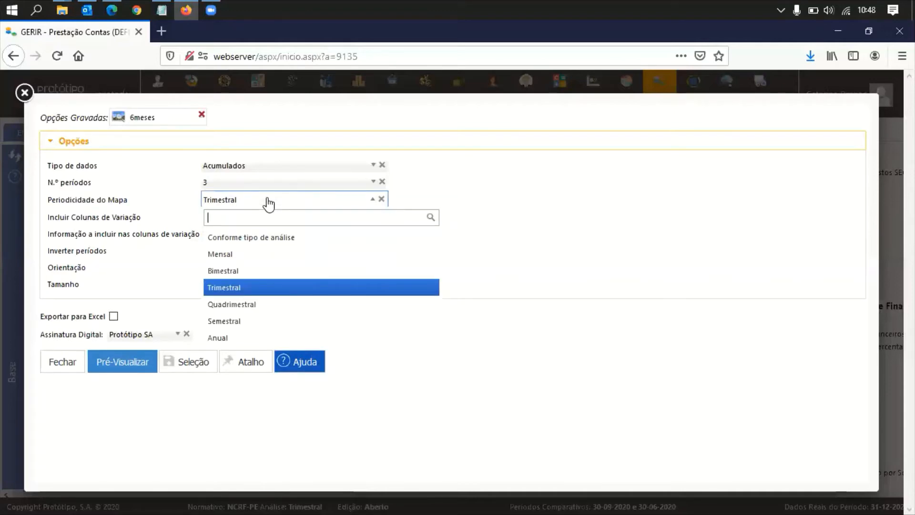
click(269, 204)
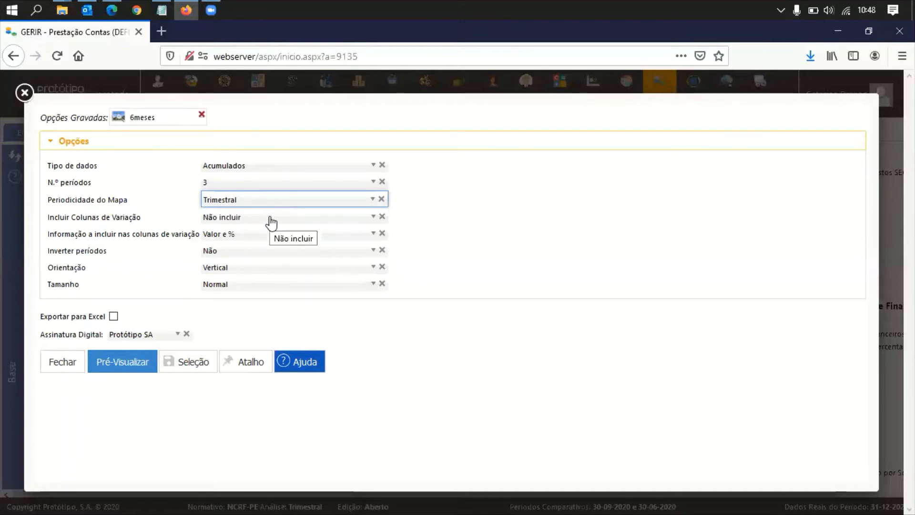
Review the choices for Incluir Colunas de Variação and for Informação a incluir nas colunas de variação without changing them.
click(271, 218)
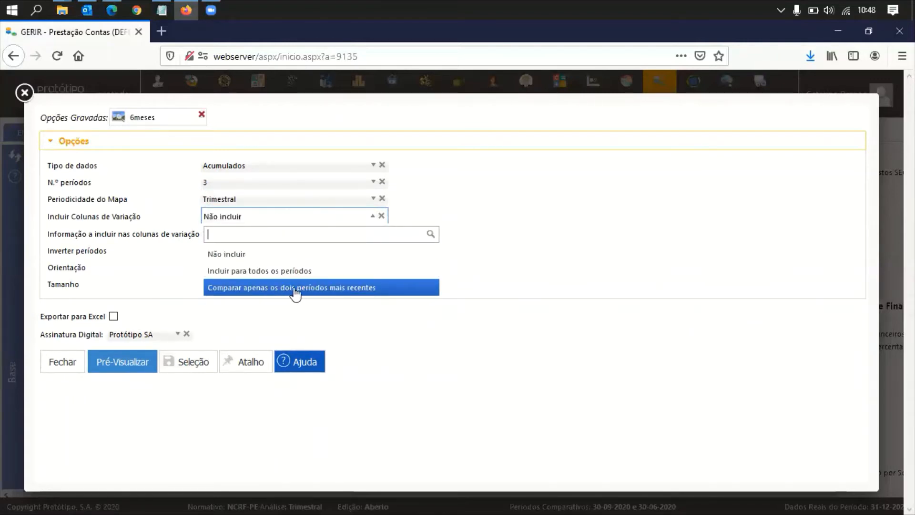
click(314, 227)
click(315, 227)
click(315, 223)
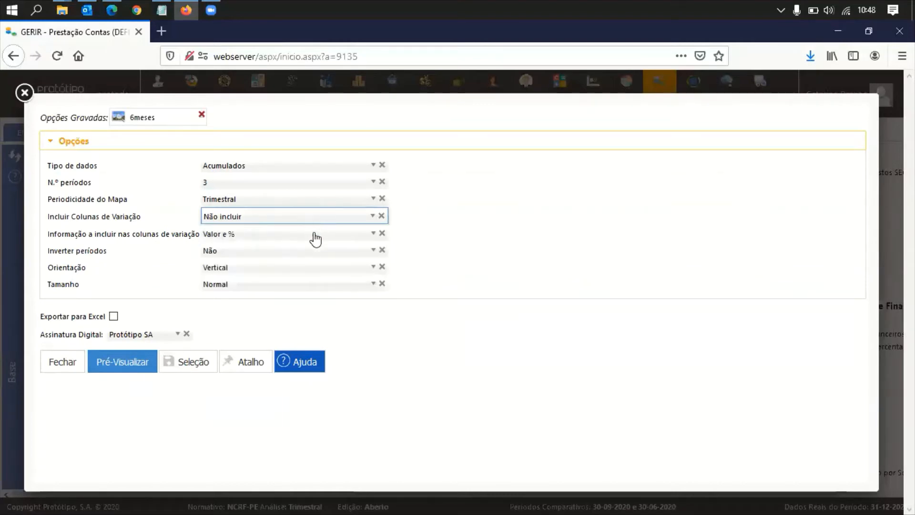
click(316, 234)
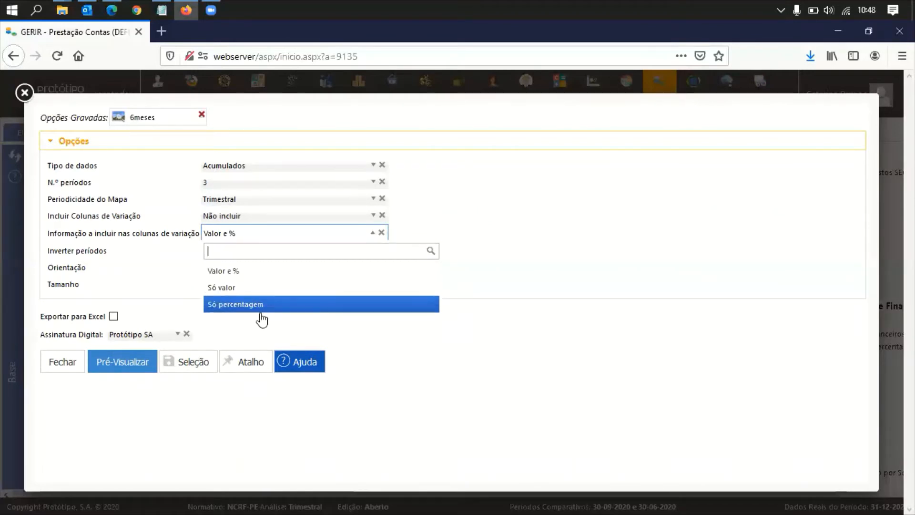
click(301, 245)
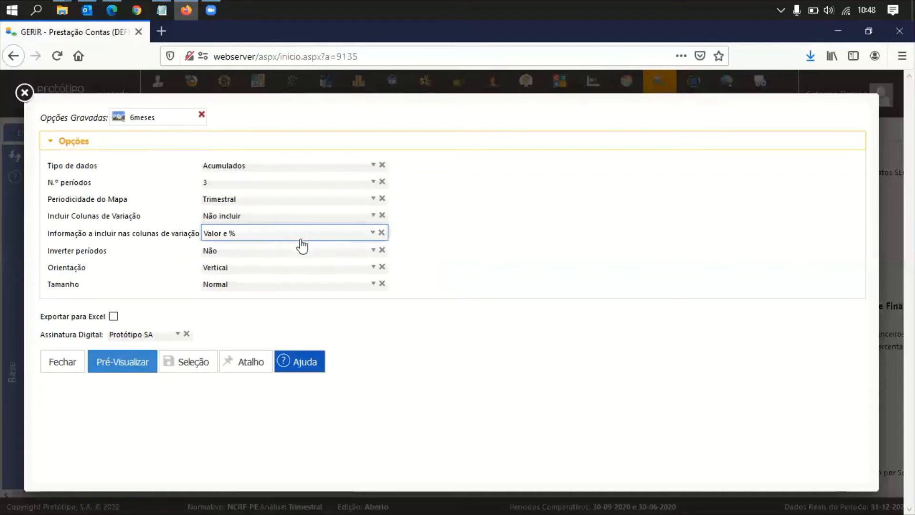
Review the Inverter períodos, Orientação and Tamanho choices in the report options without changing them.
click(301, 256)
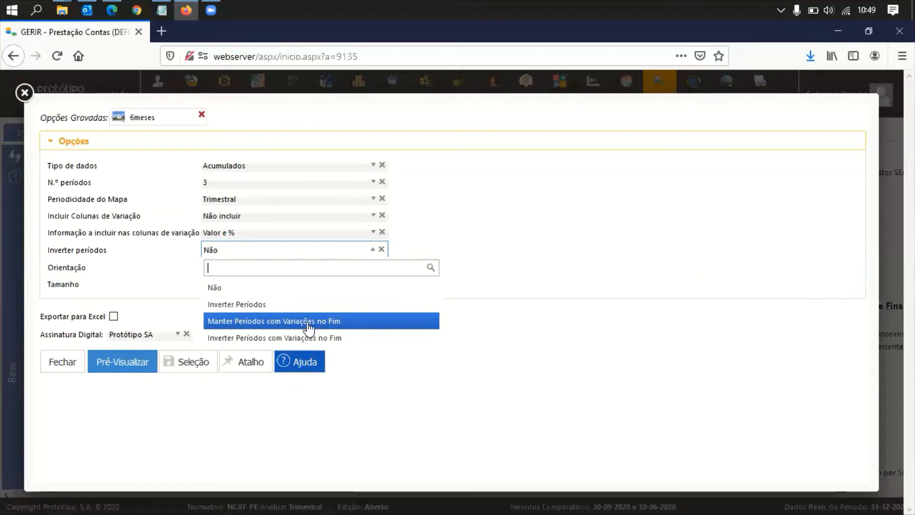
click(326, 257)
click(323, 269)
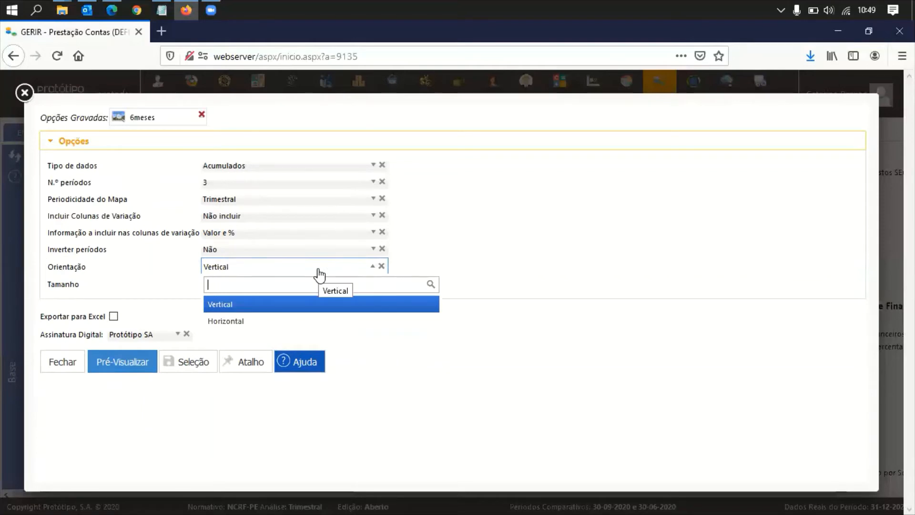
click(319, 273)
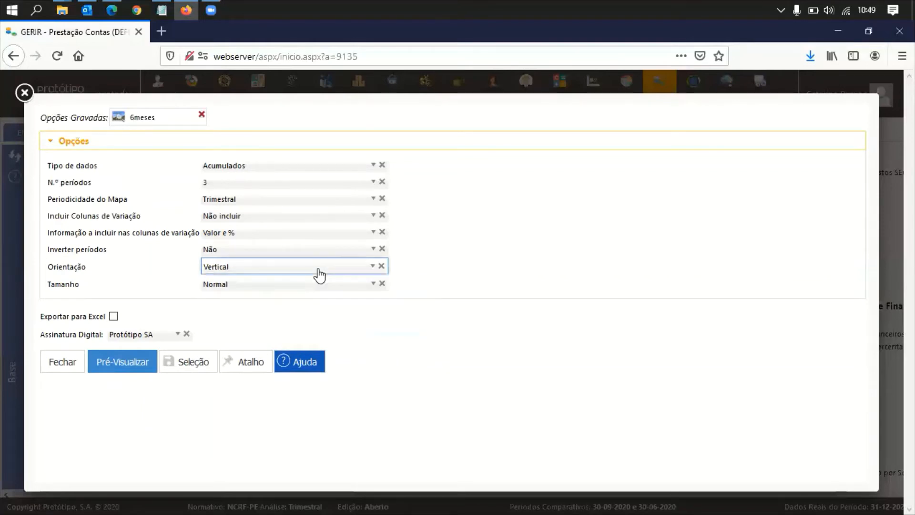
click(314, 287)
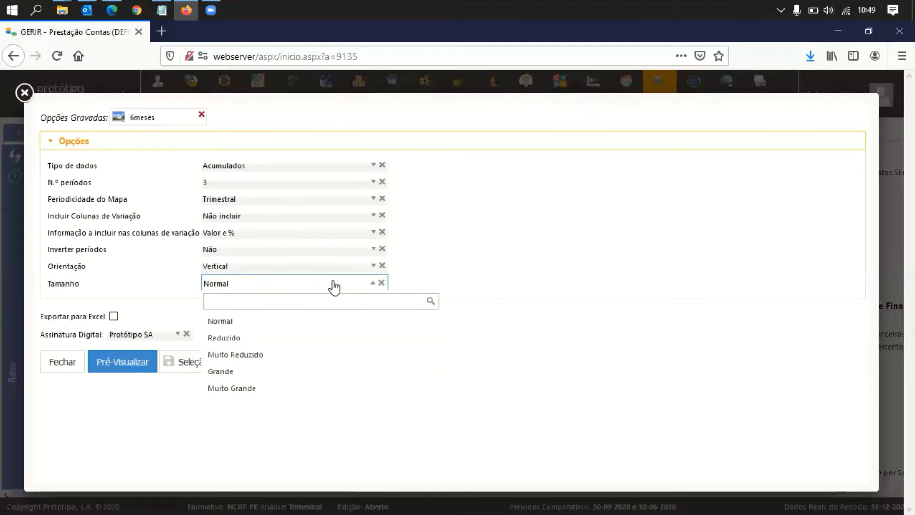
click(334, 286)
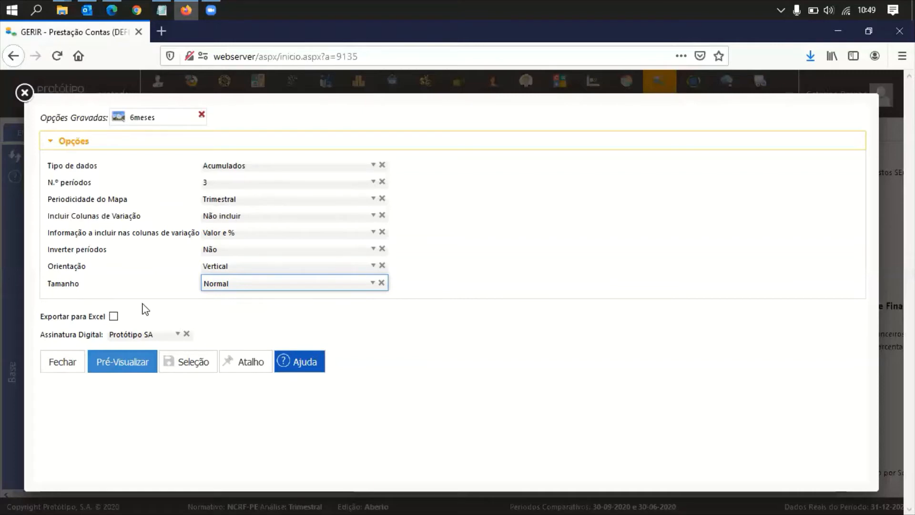
Preview the report with Excel export enabled, and cancel the download of the generated workbook.
click(113, 316)
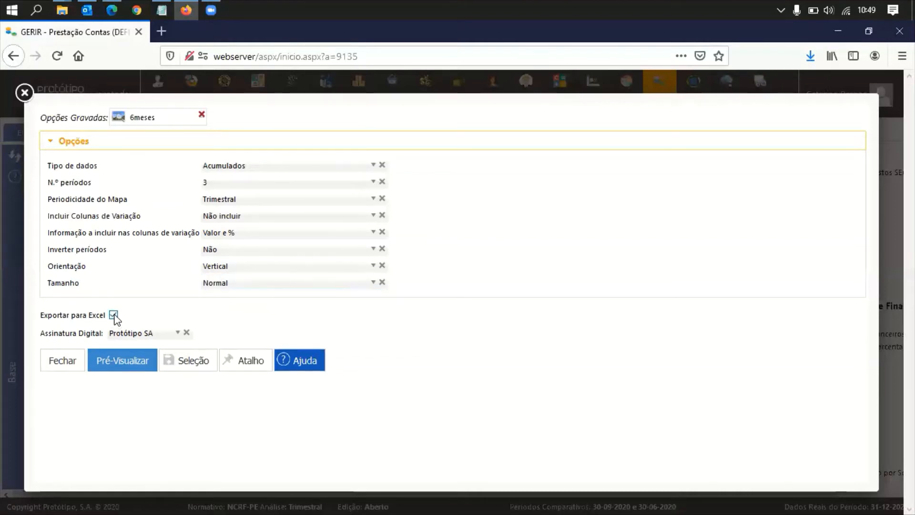
click(123, 361)
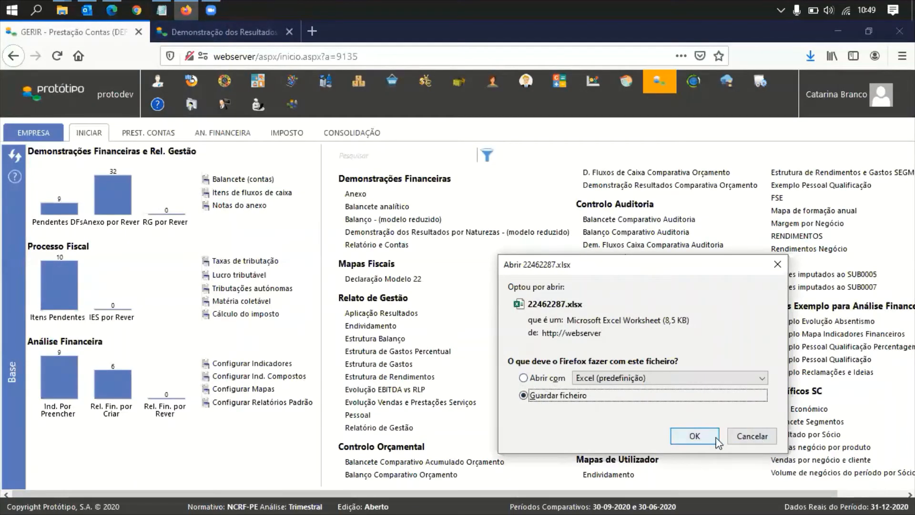
drag(748, 441, 698, 393)
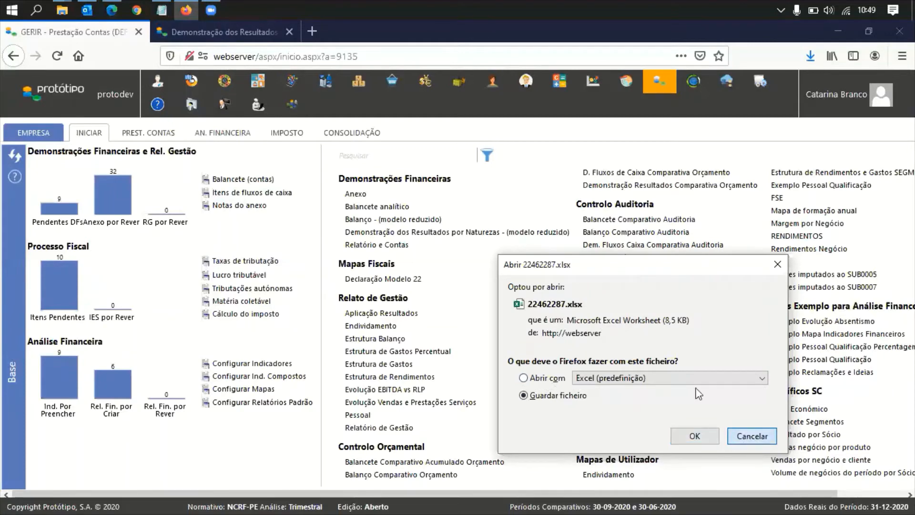
Examine the period columns of the generated Demonstração dos Resultados por Naturezas report.
click(211, 32)
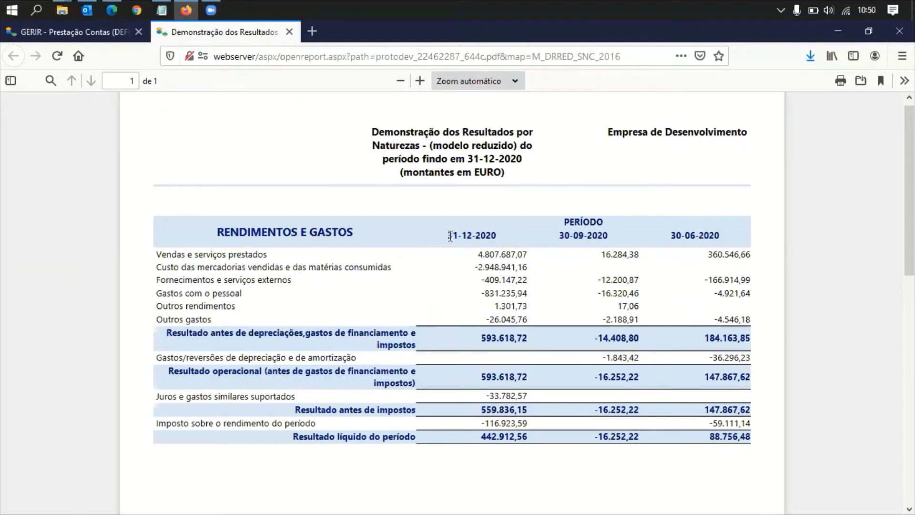
drag(455, 235, 491, 235)
drag(563, 235, 596, 235)
drag(673, 235, 712, 234)
Create a map shortcut named D.R.N. MR, with order 1 and size Grande, for Demonstração dos Resultados por Naturezas - (modelo reduzido).
key(ctrl+Tab)
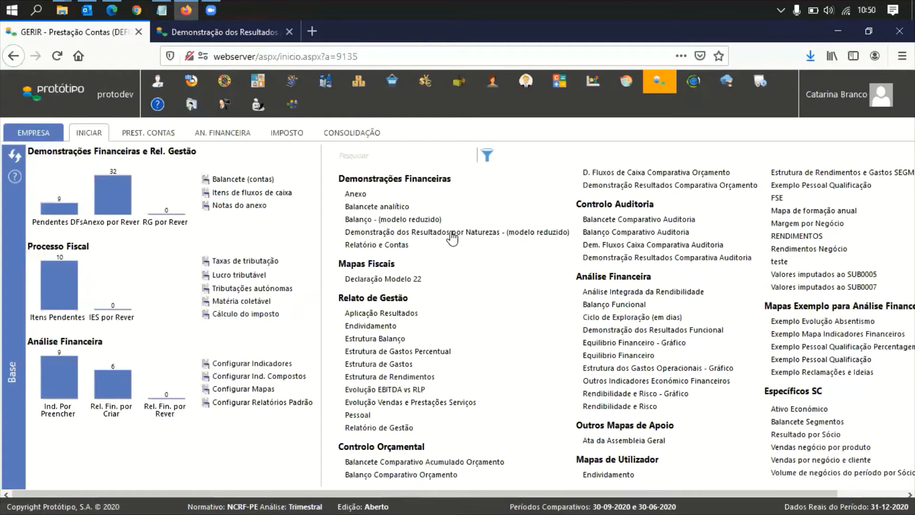
right_click(452, 238)
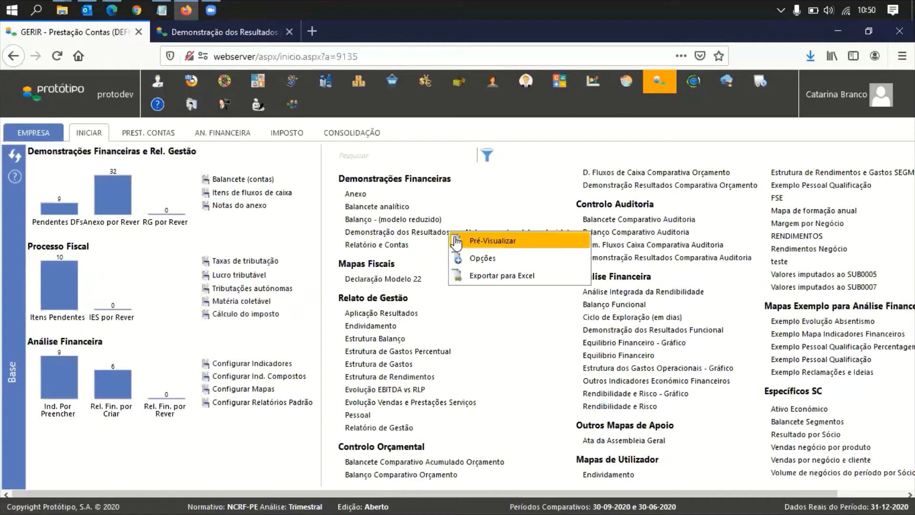
click(475, 260)
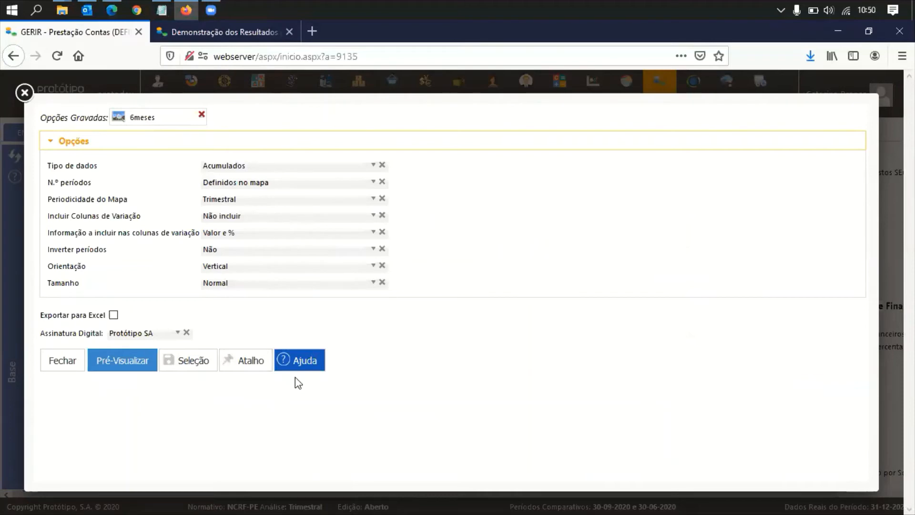
click(249, 363)
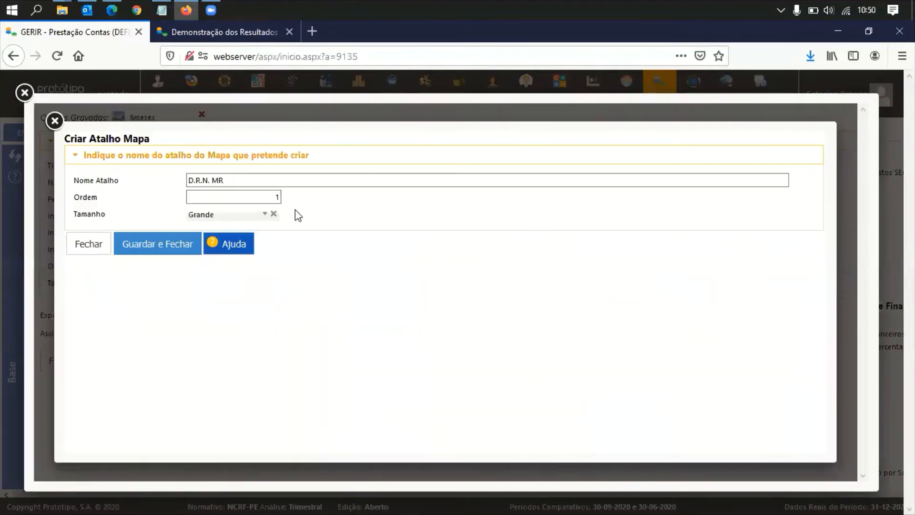
click(265, 193)
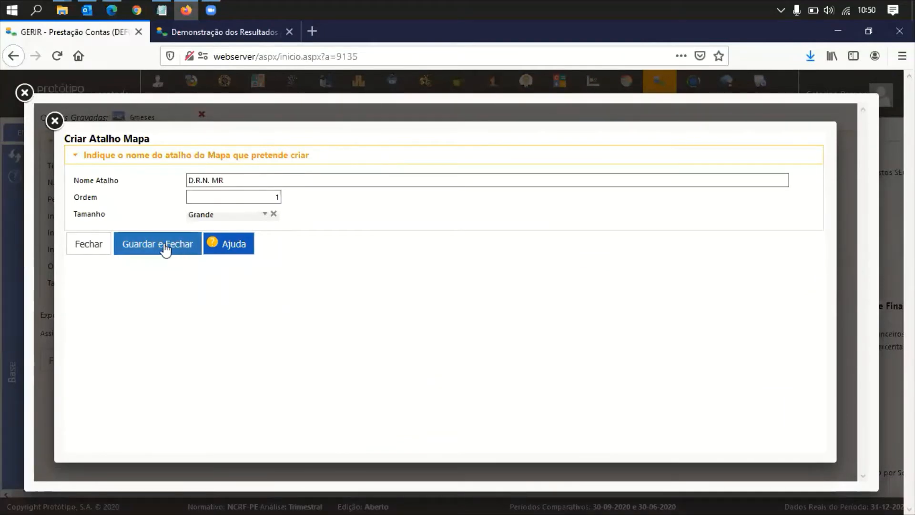
click(154, 245)
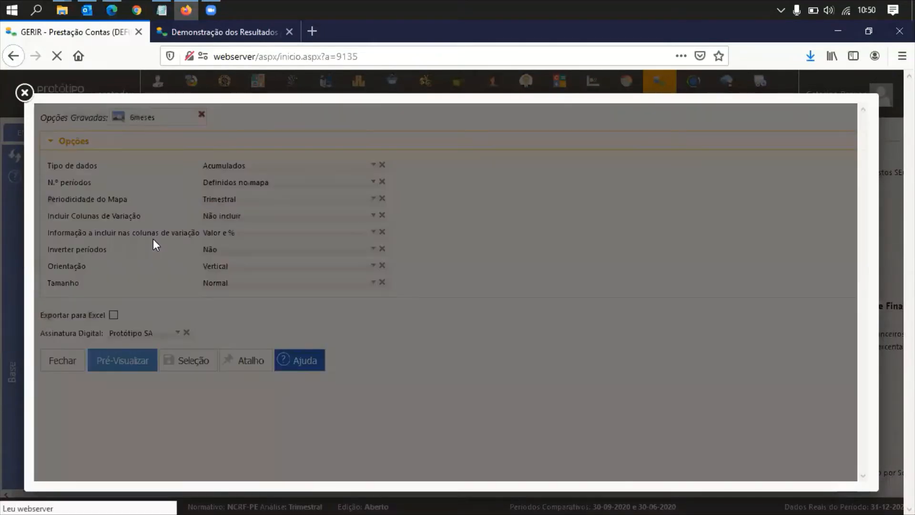
click(64, 367)
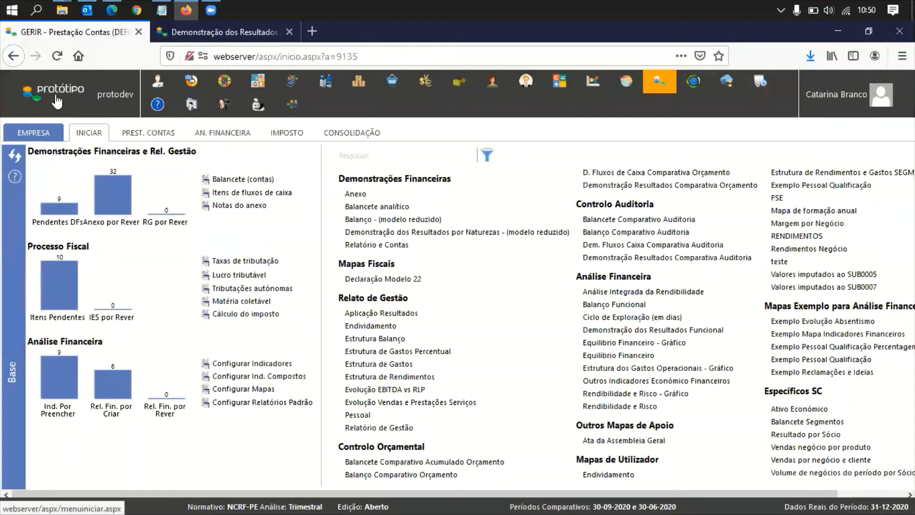
Open the D.R.N. MR map shortcut from the home page to view its options, and close them.
click(57, 101)
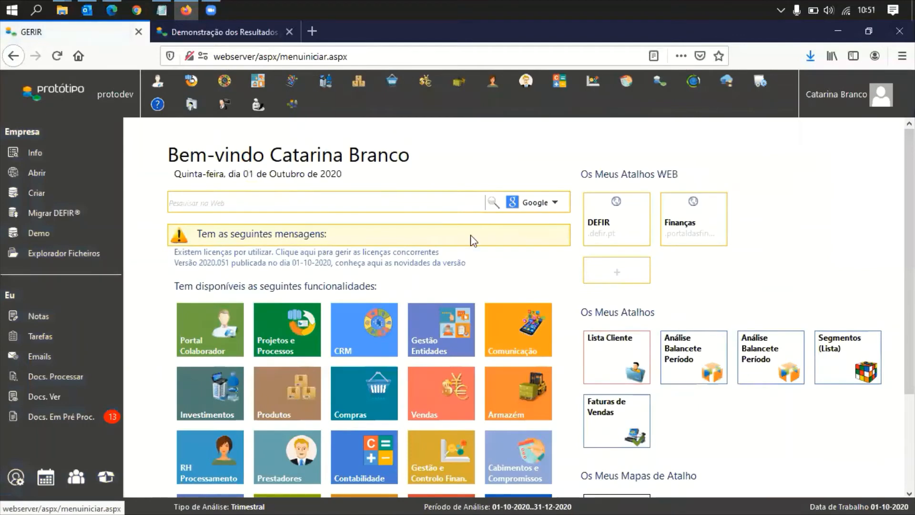
scroll(584, 376, down, 3)
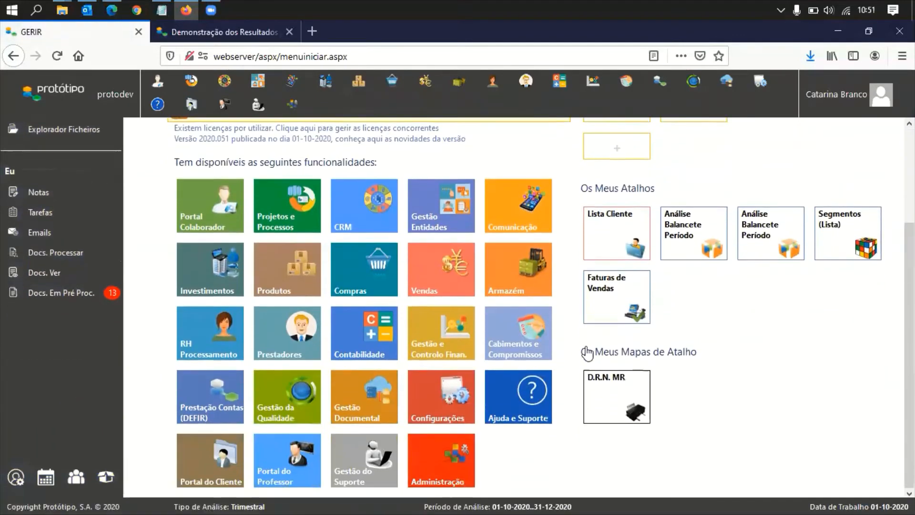
click(613, 384)
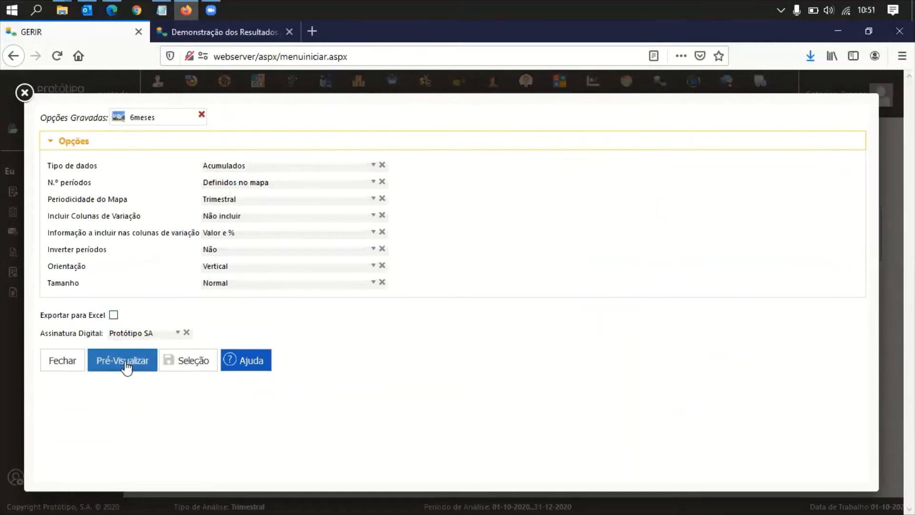
click(57, 367)
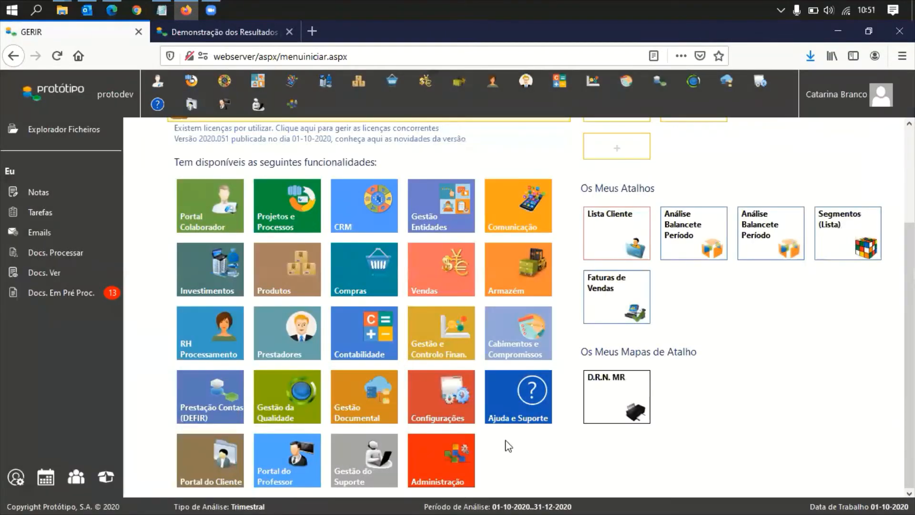
Enter Prestação Contas (DEFIR), dismiss the list of outdated items, and open the options of Demonstração dos Resultados por Naturezas.
click(217, 403)
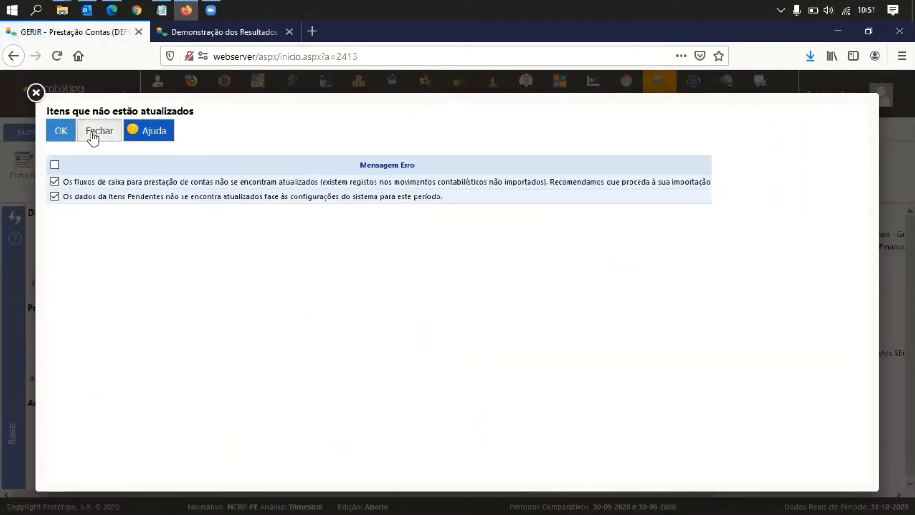
click(93, 135)
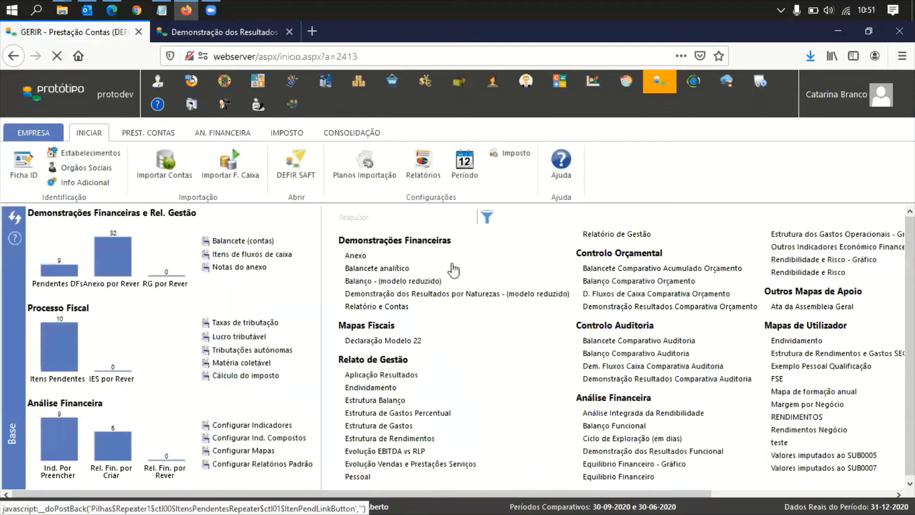
click(423, 294)
click(444, 322)
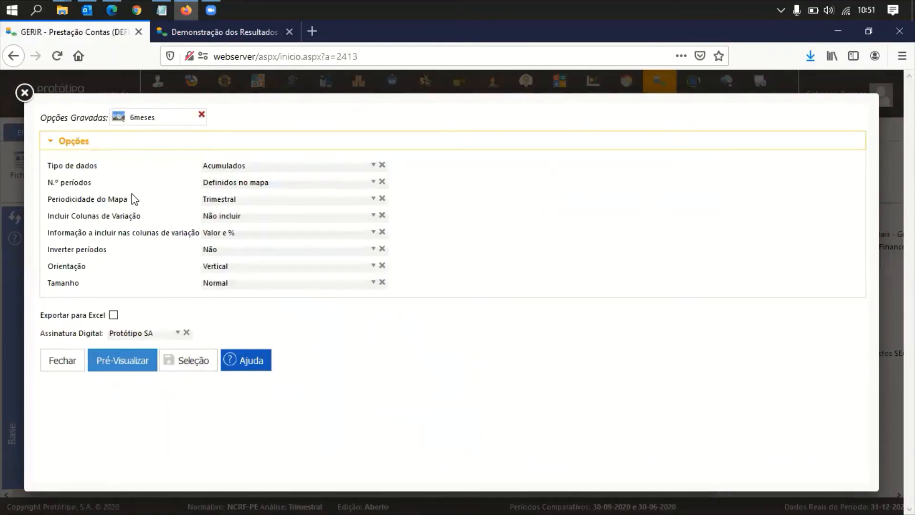
Set the number of periods to 3 and save the report options as Trimestre.
click(264, 185)
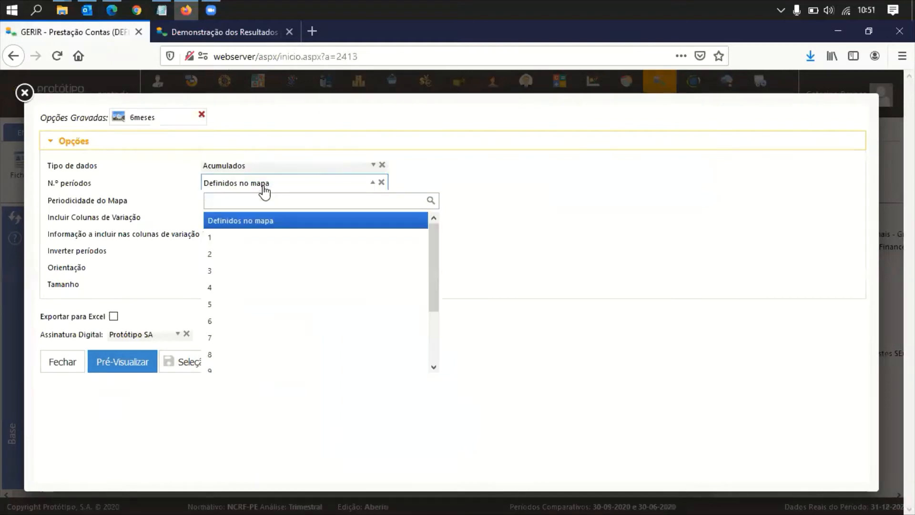
click(258, 271)
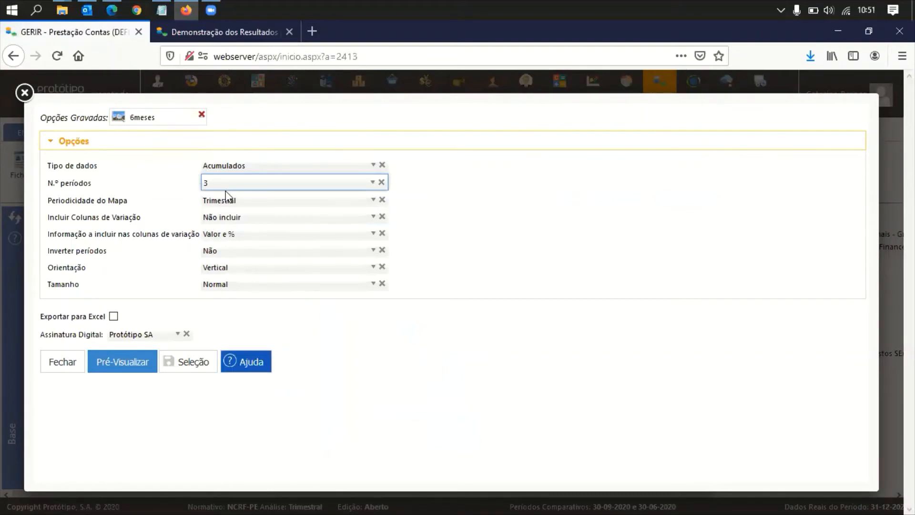
click(194, 362)
click(375, 333)
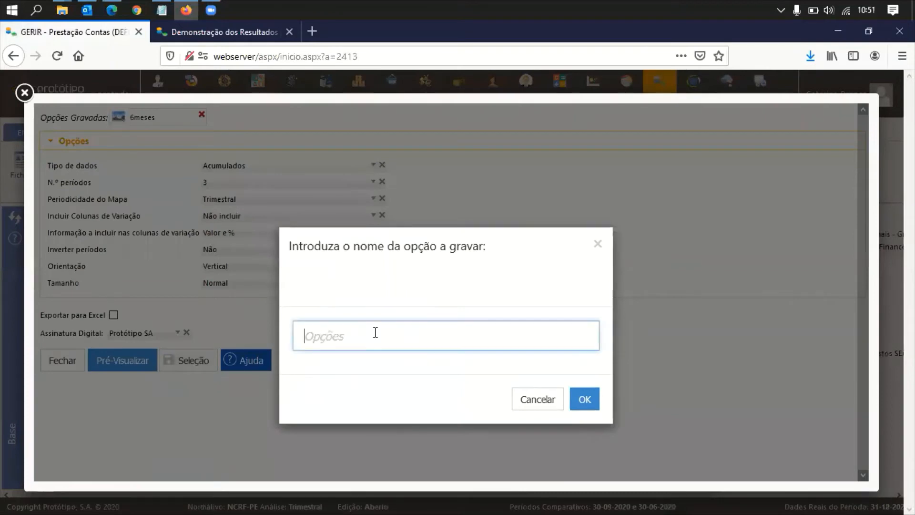
text(Tri)
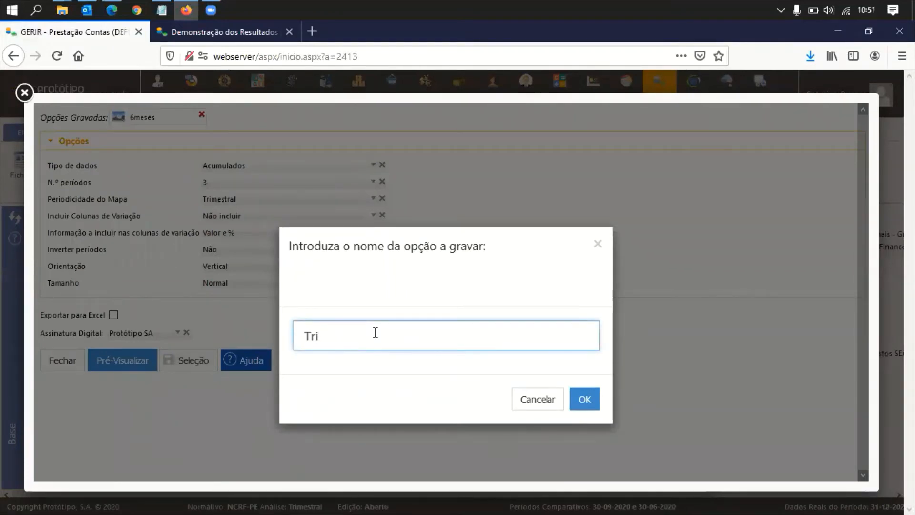
text(mestre)
click(590, 404)
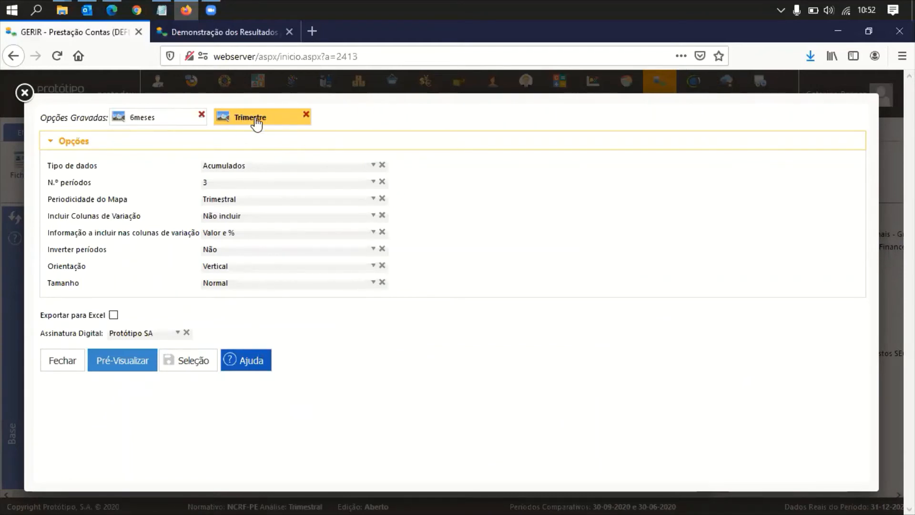
click(59, 366)
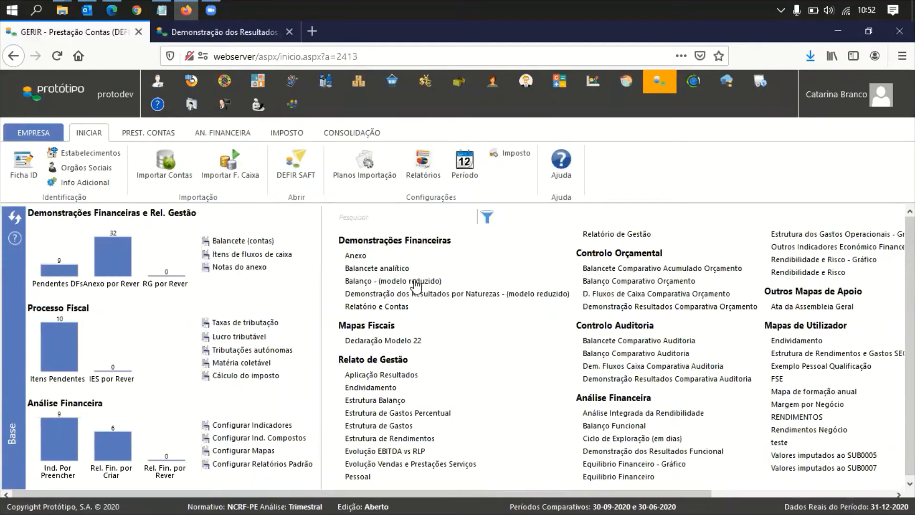
Load the saved Trimestre options in the Balanço - (modelo reduzido) report, and close its options without previewing.
right_click(414, 280)
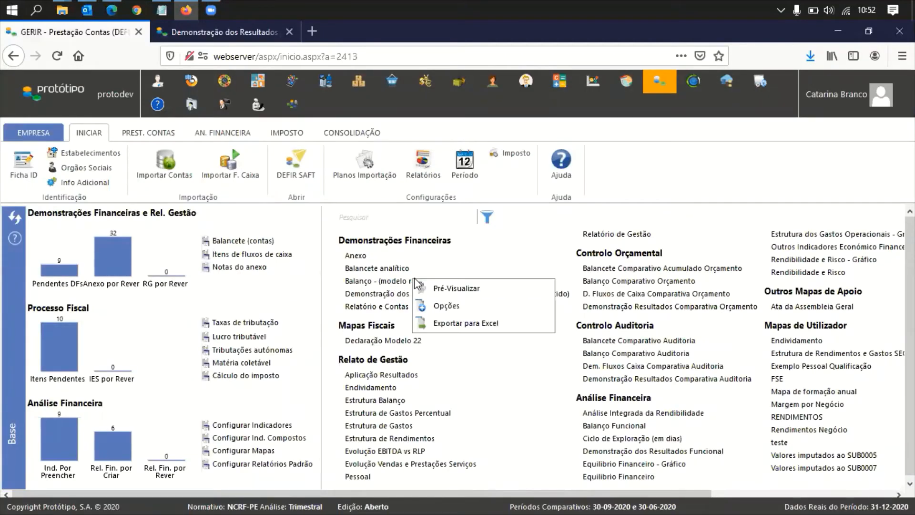
click(446, 308)
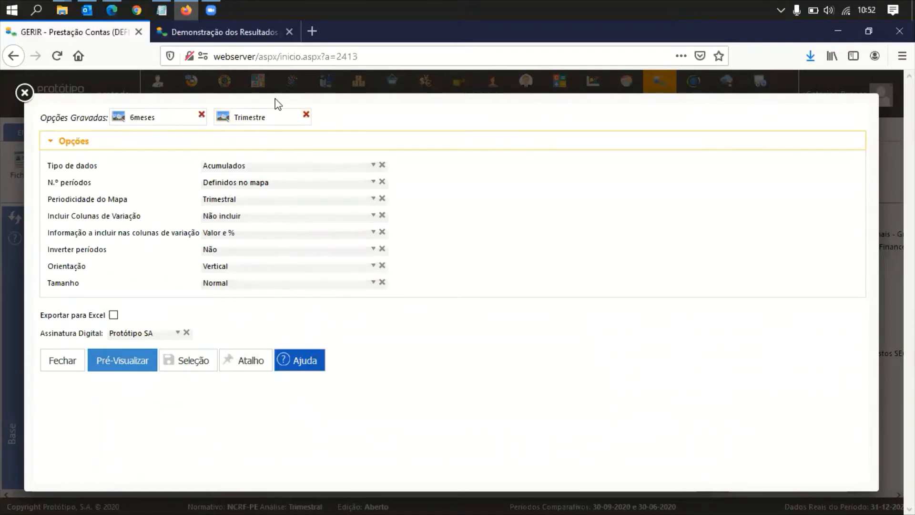
click(257, 119)
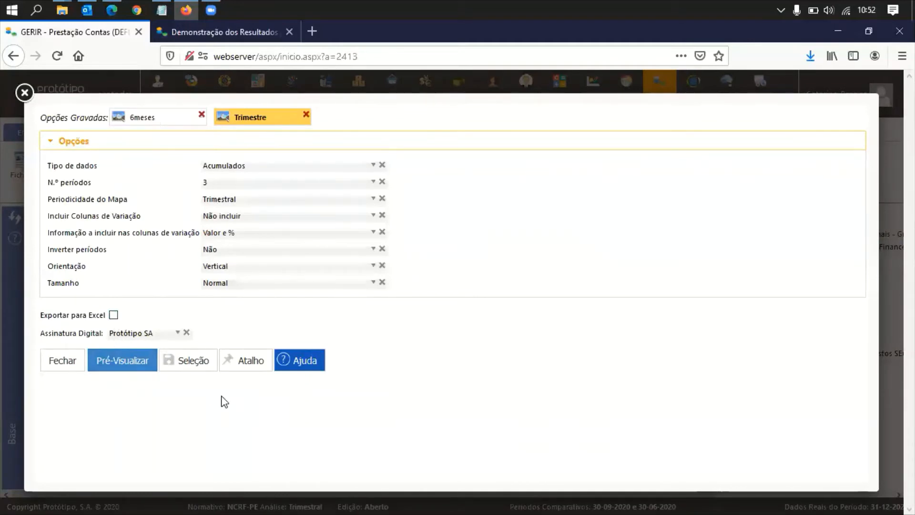
click(63, 367)
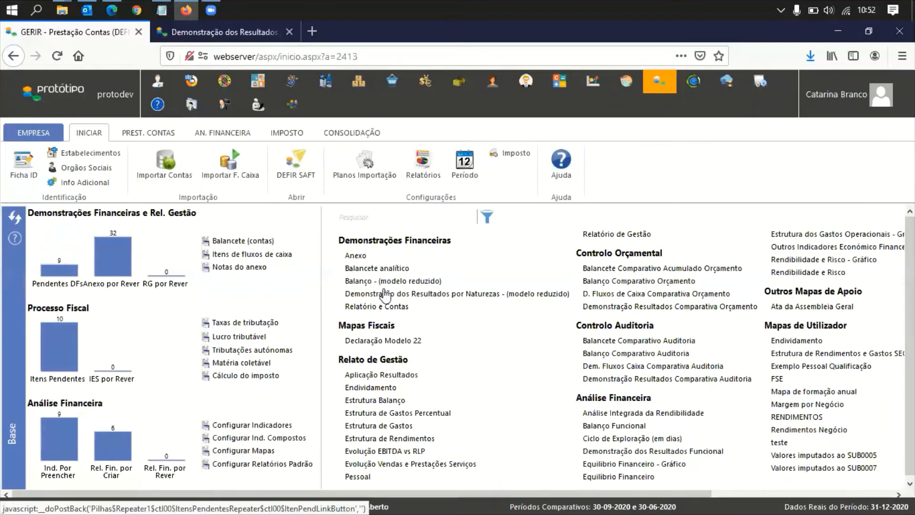
View the Balanço report options from within Balancete (contas), and return to the module's overview.
click(241, 242)
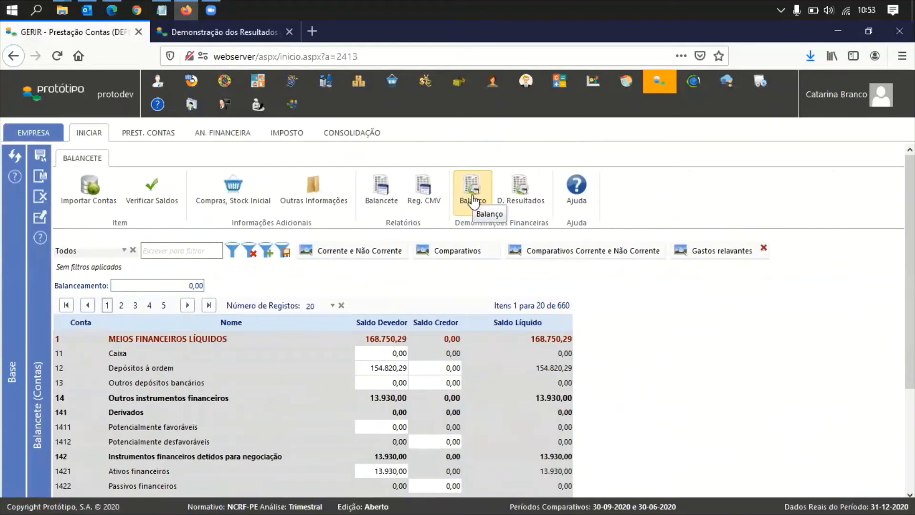
click(472, 200)
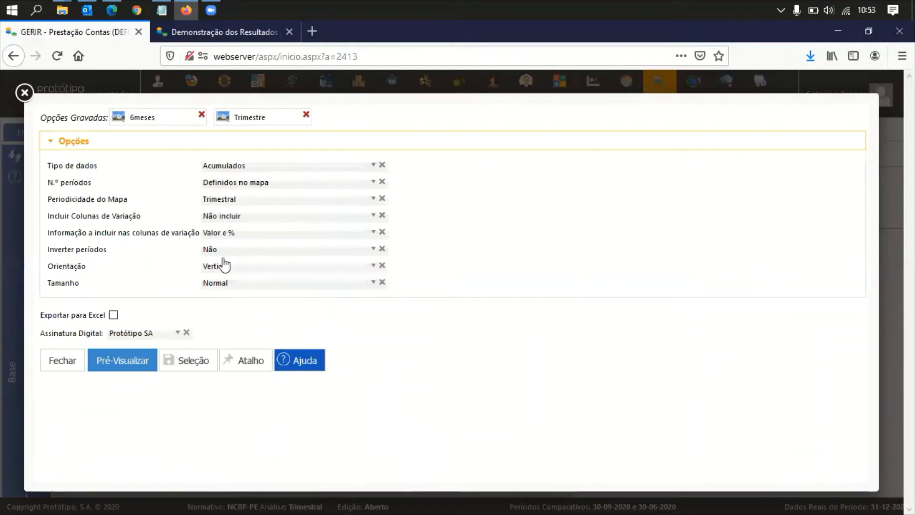
click(71, 363)
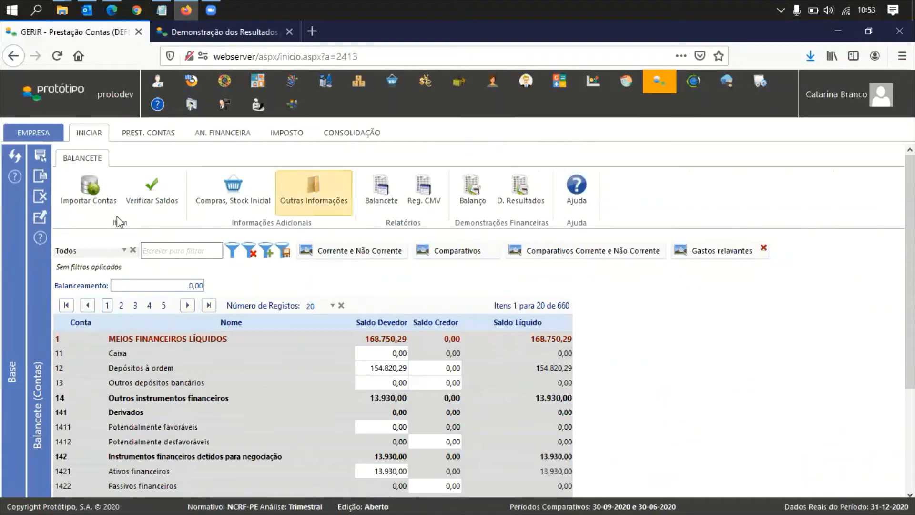
click(42, 202)
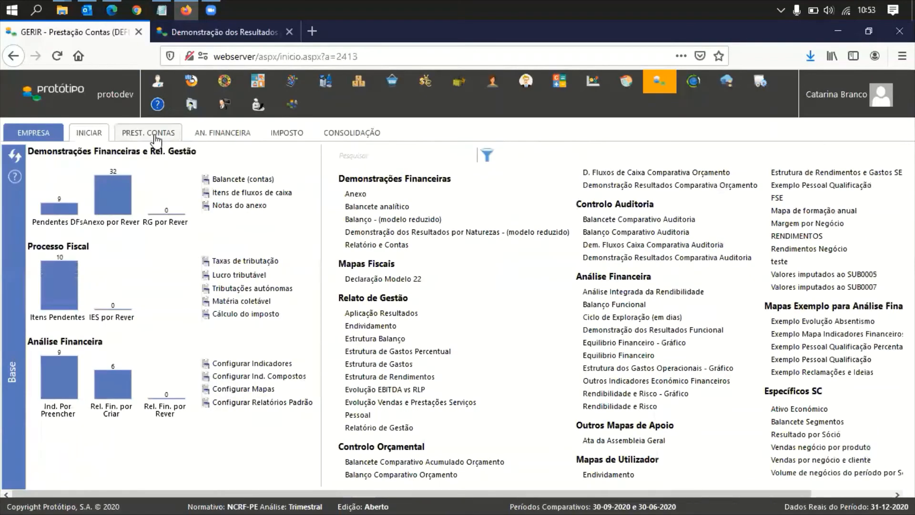
Look over the Prest. Contas commands and the Normativo setting of the company.
click(148, 133)
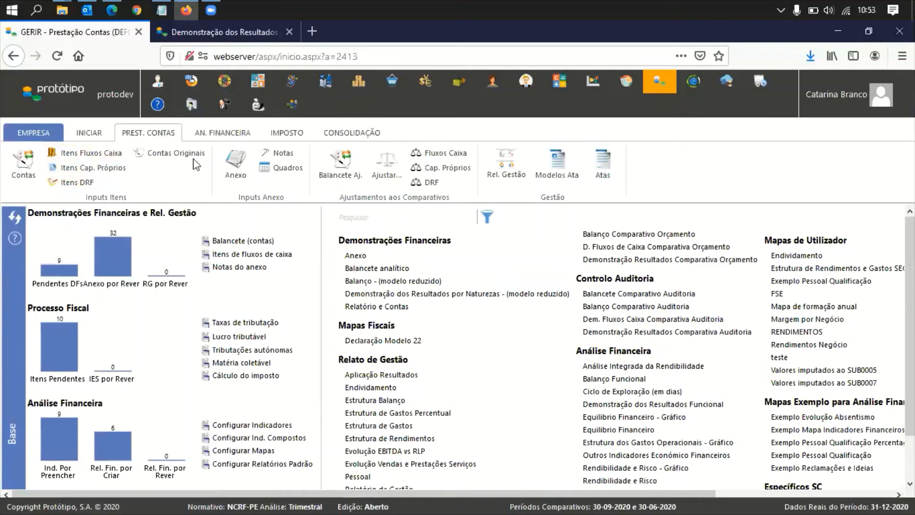
click(145, 136)
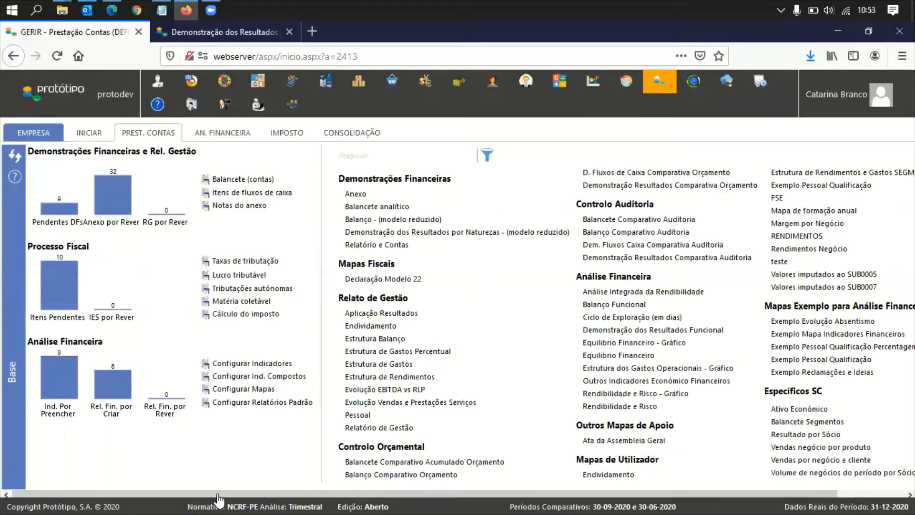
drag(186, 500, 259, 502)
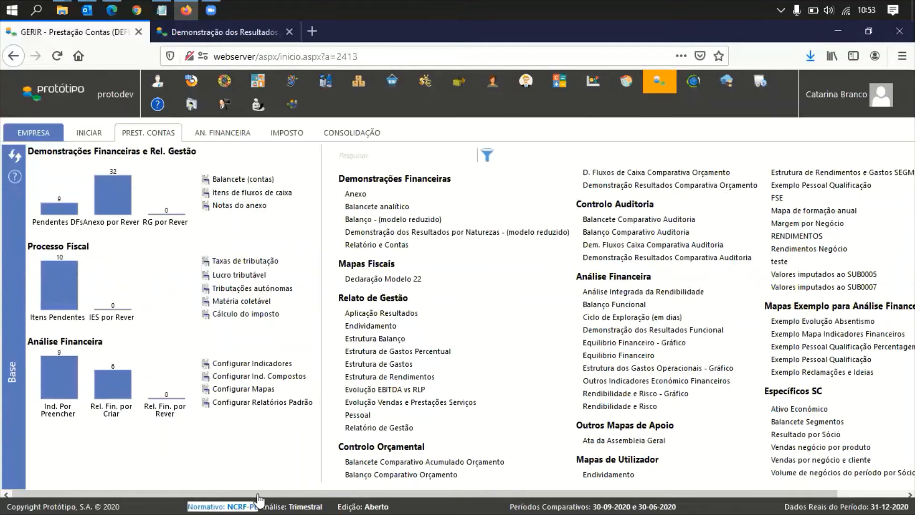
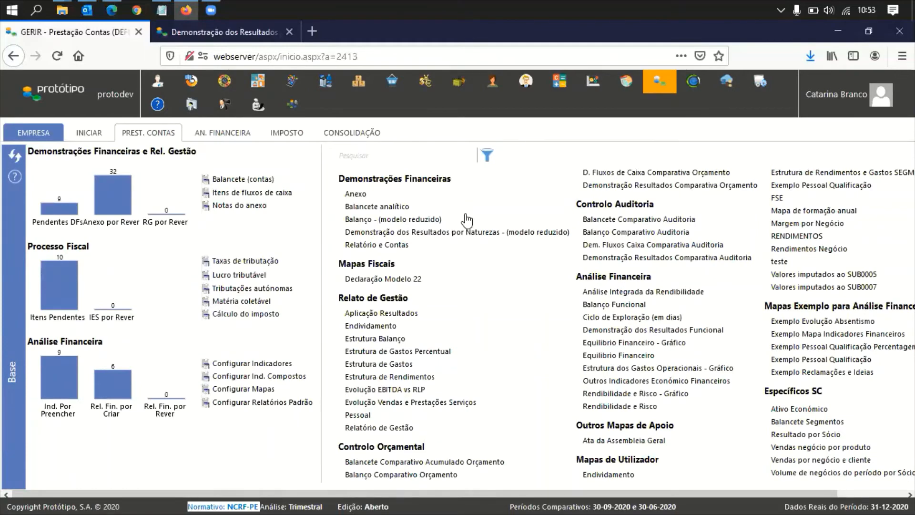
Open the Itens Fluxos Caixa screen from the Prest. Contas commands and dismiss its import notice.
click(146, 138)
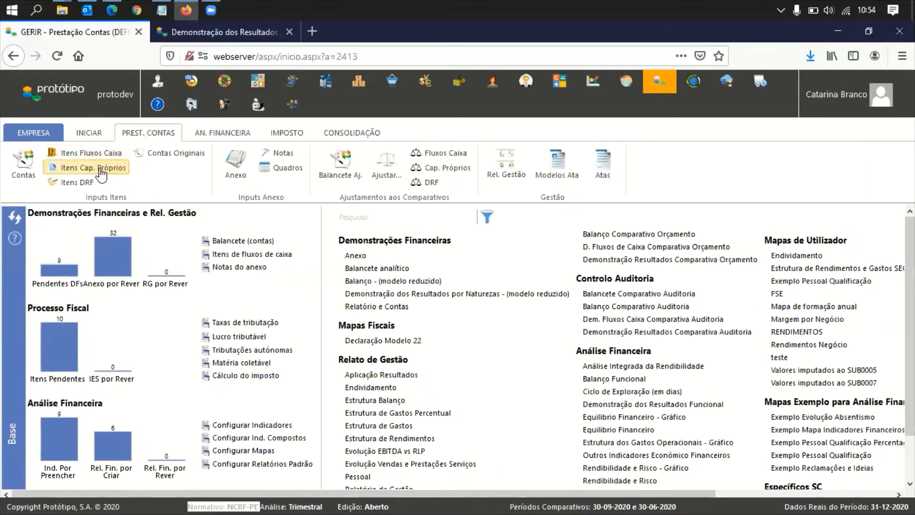
click(93, 154)
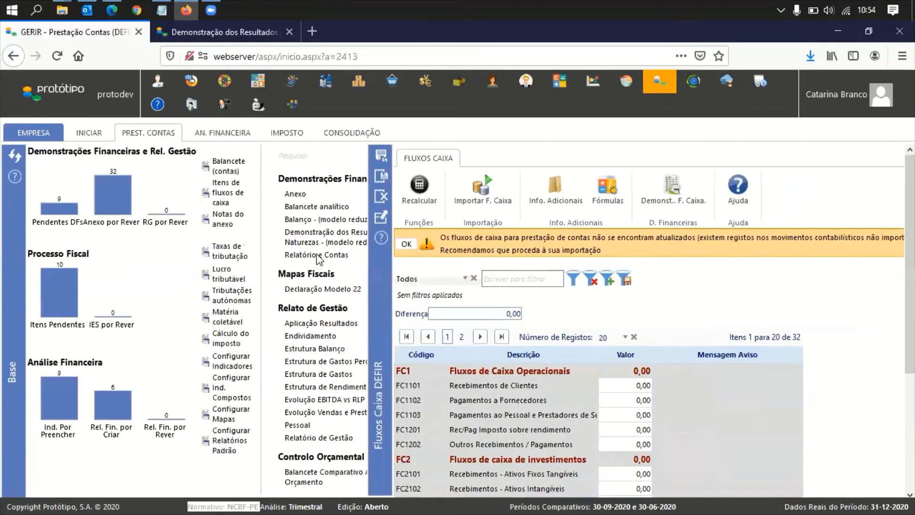
click(66, 239)
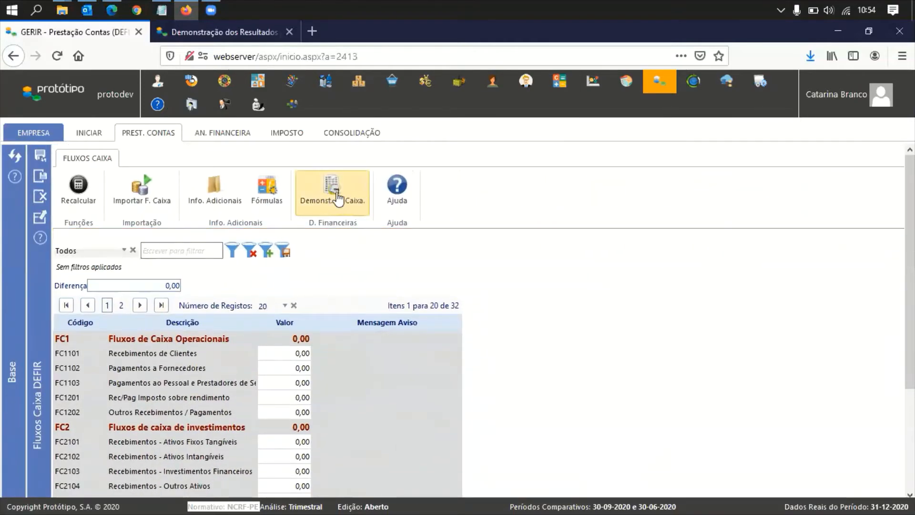
Load the saved 6meses and Trimestre options in turn in the cash flow statement report, and close its options without previewing.
click(337, 198)
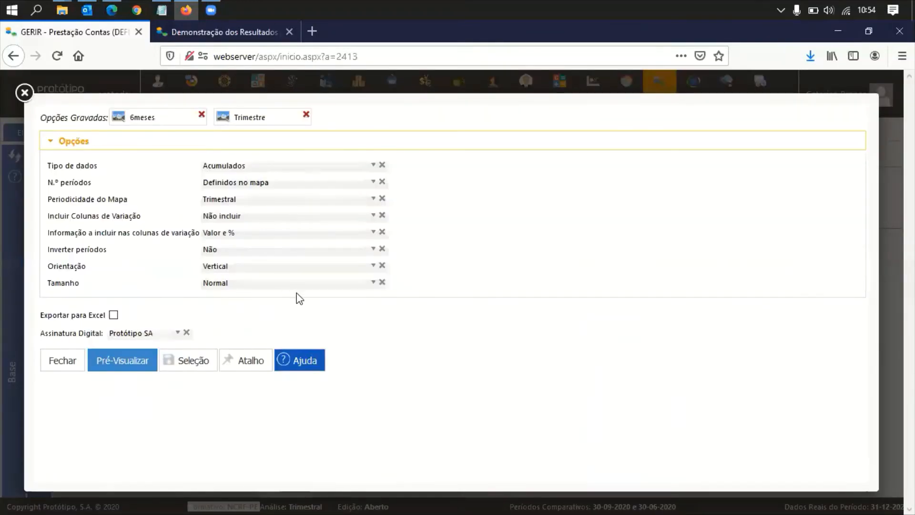
click(150, 117)
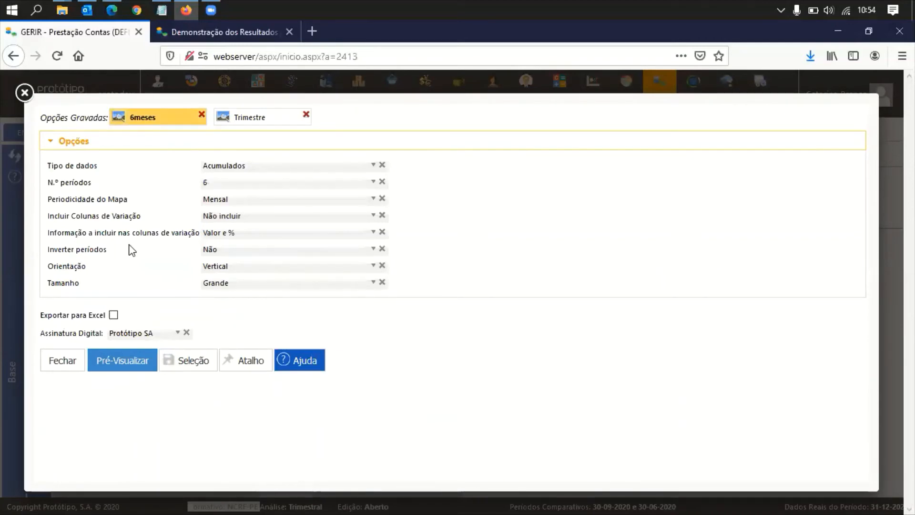
click(248, 122)
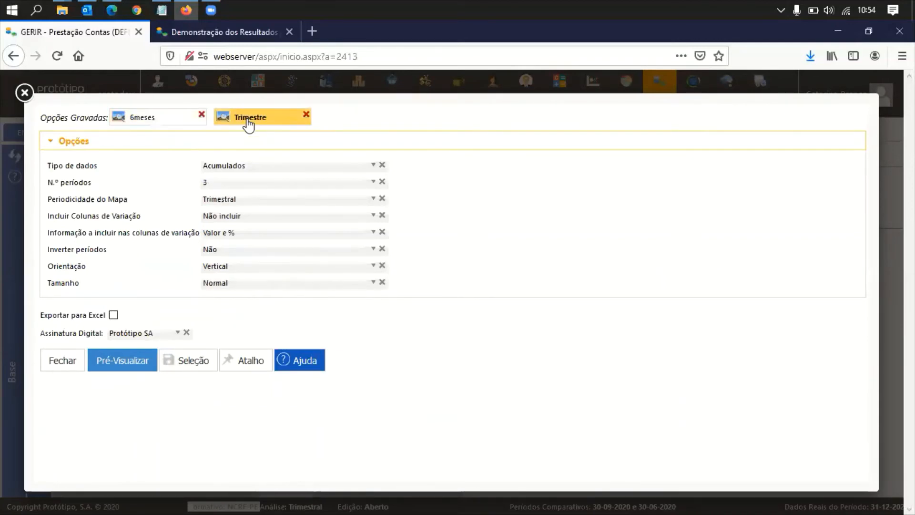
click(63, 367)
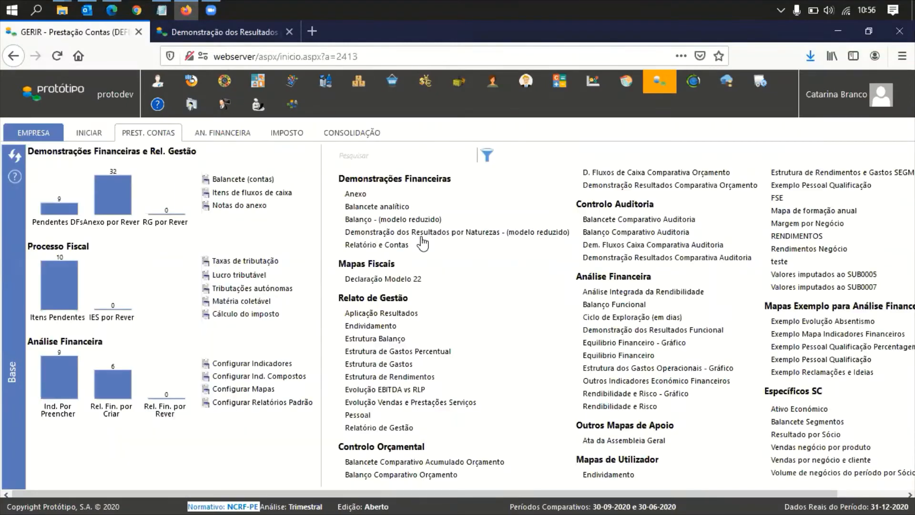
Examine the Balancete analítico report's checkbox options and saved options, and look at the Controlo Orçamental reports in the overview.
click(377, 210)
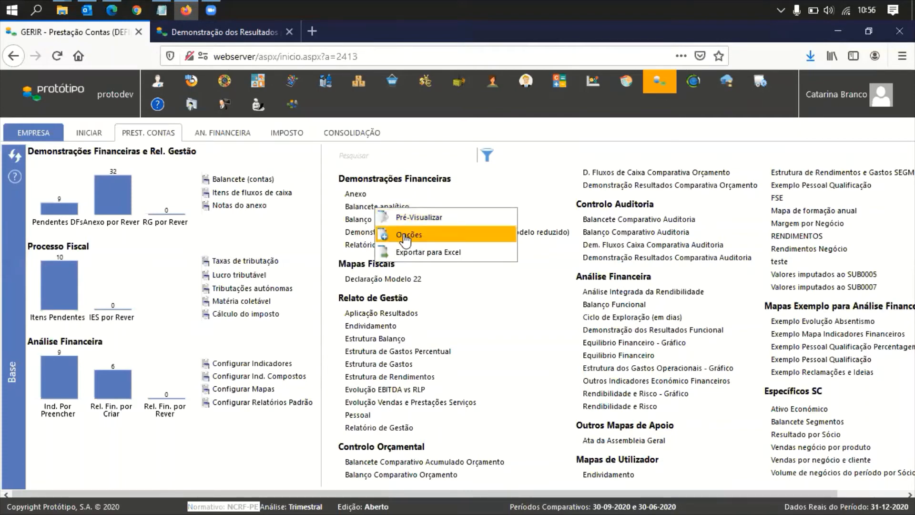
click(404, 235)
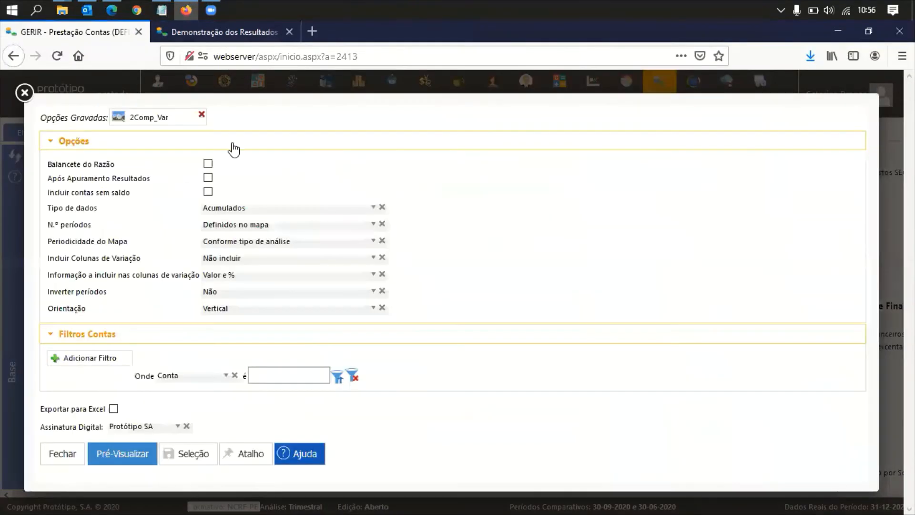
click(209, 166)
click(208, 179)
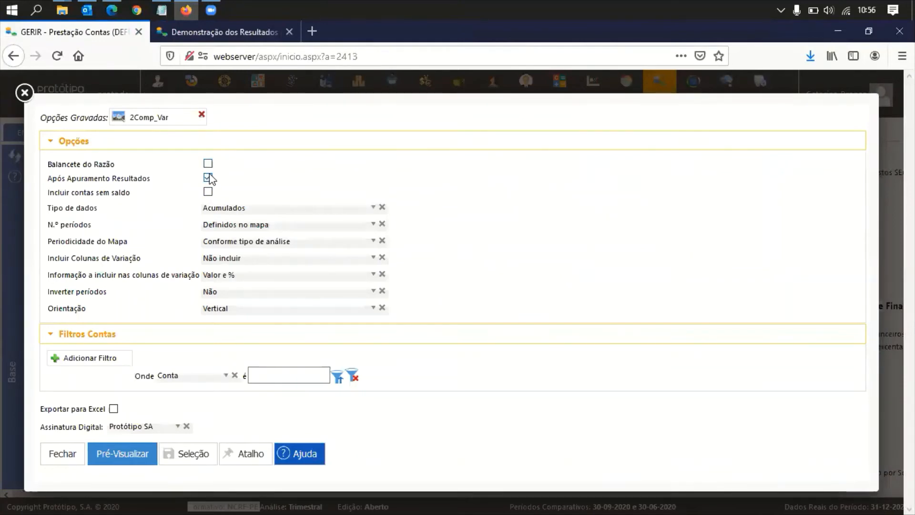
click(208, 180)
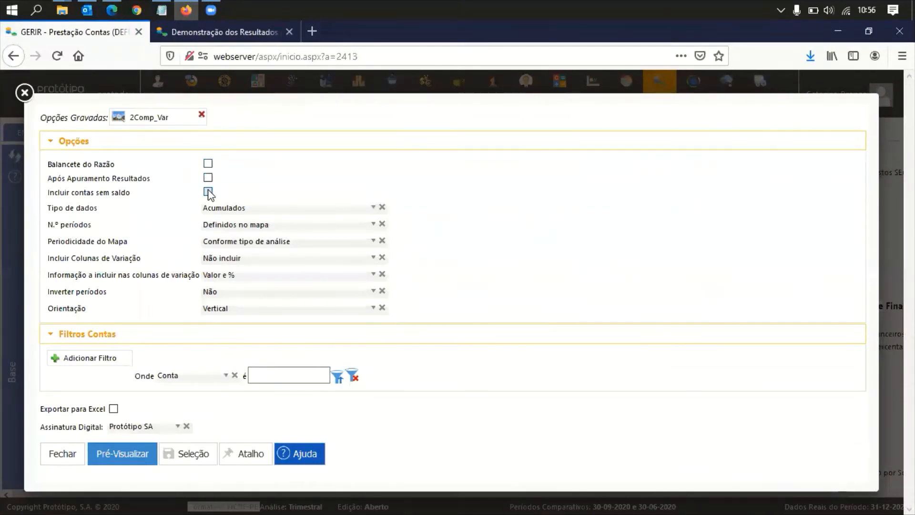
click(209, 192)
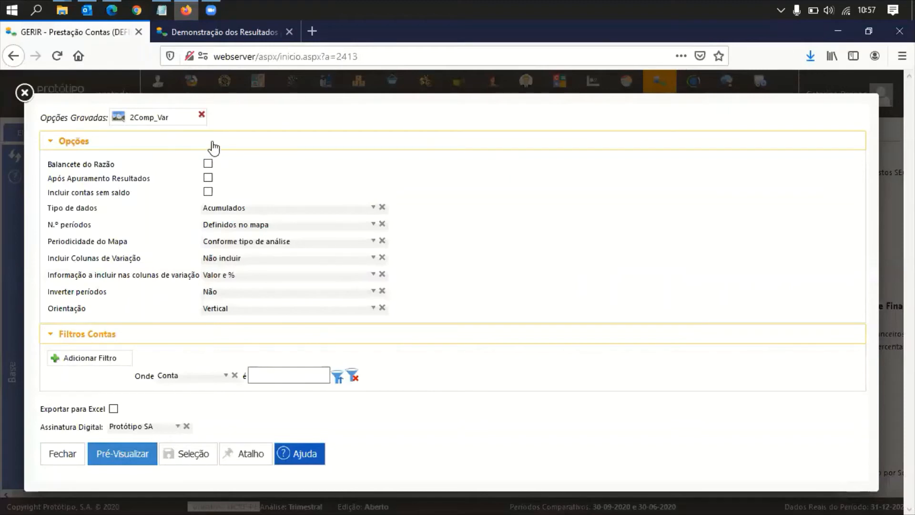
drag(46, 116, 97, 118)
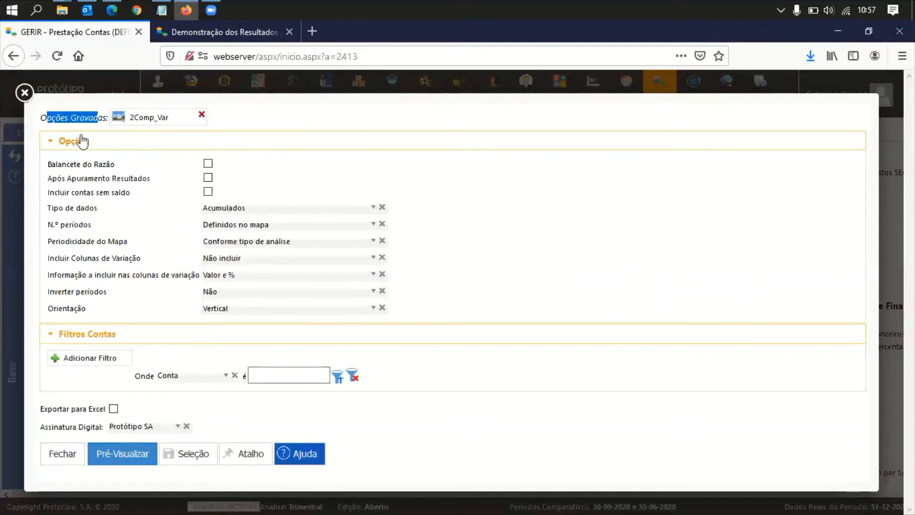
click(81, 122)
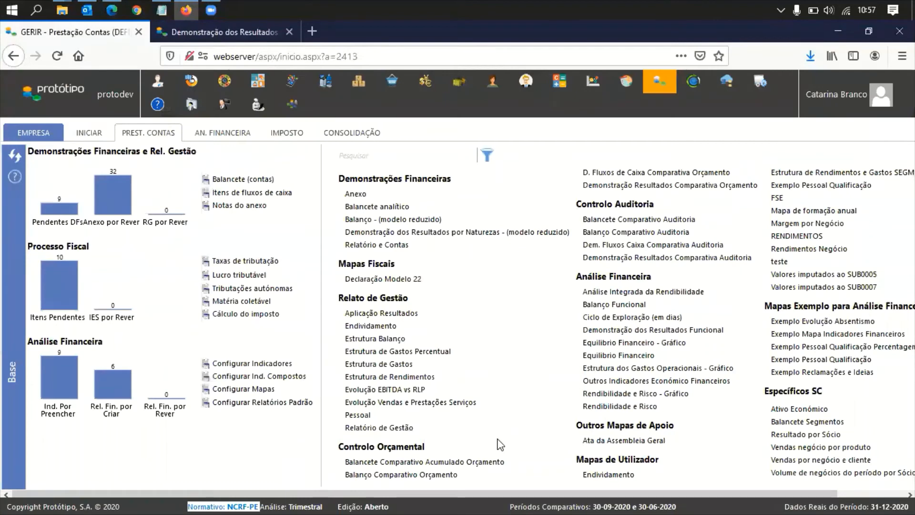
drag(338, 447, 417, 446)
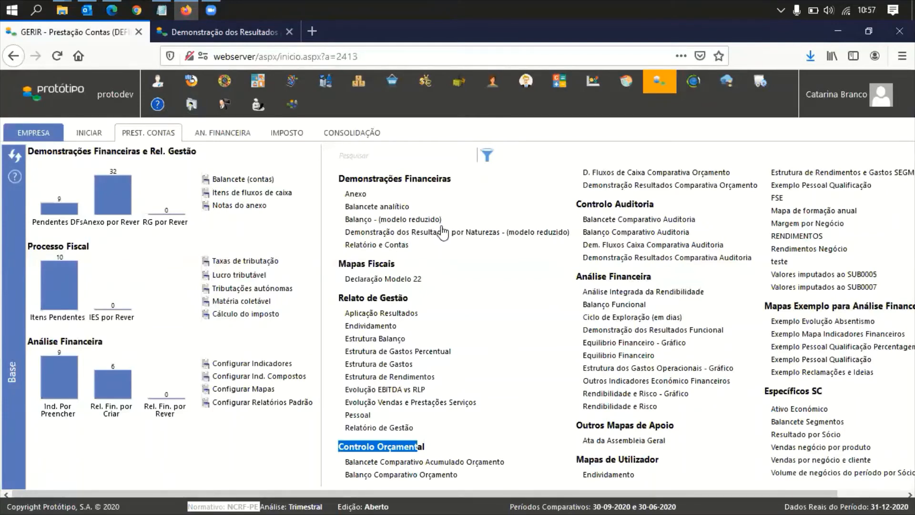
Filter the Balancete analítico report to accounts 61..699999 and preview it.
click(376, 212)
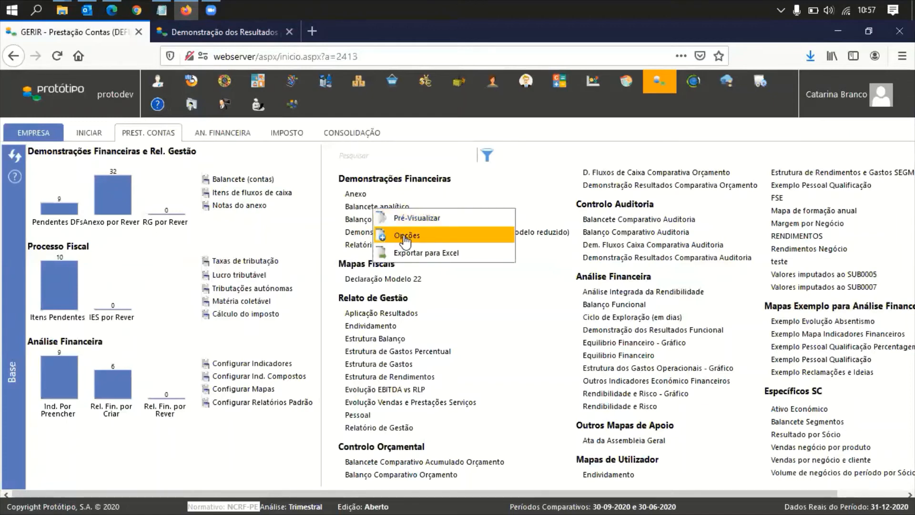
click(405, 237)
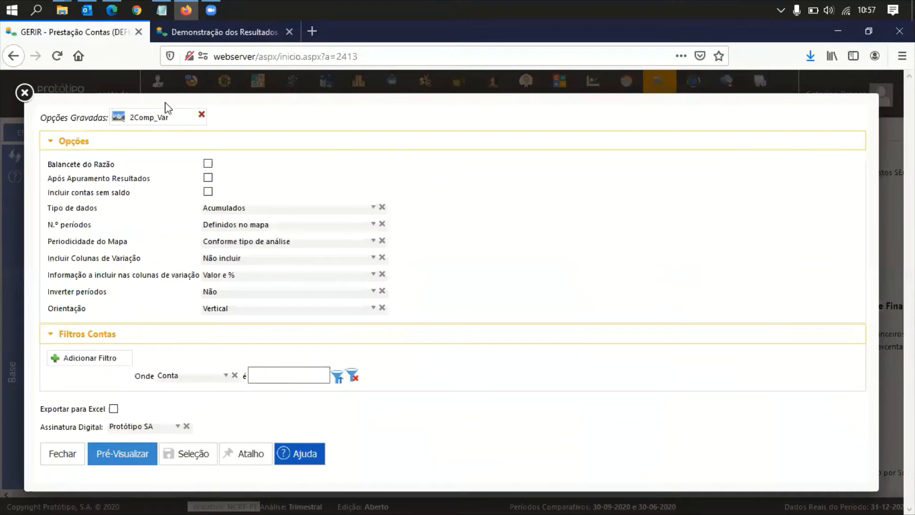
click(185, 143)
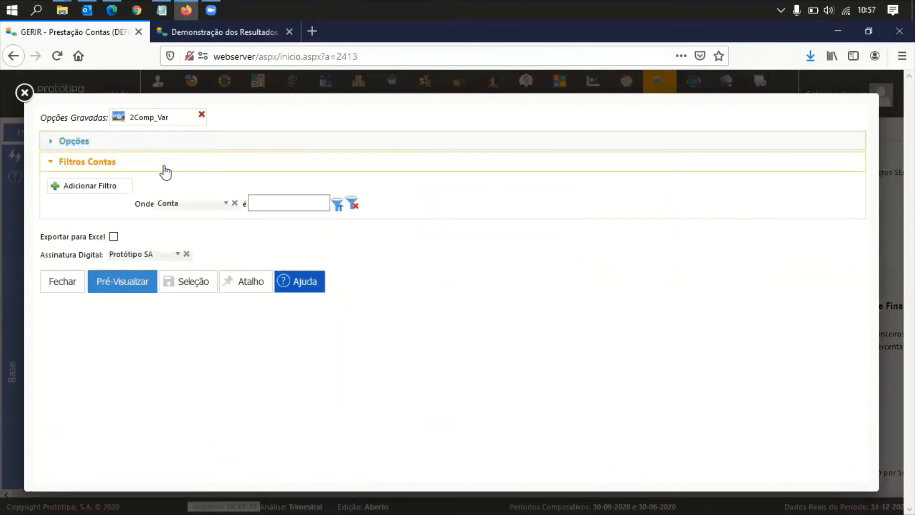
click(92, 164)
click(90, 161)
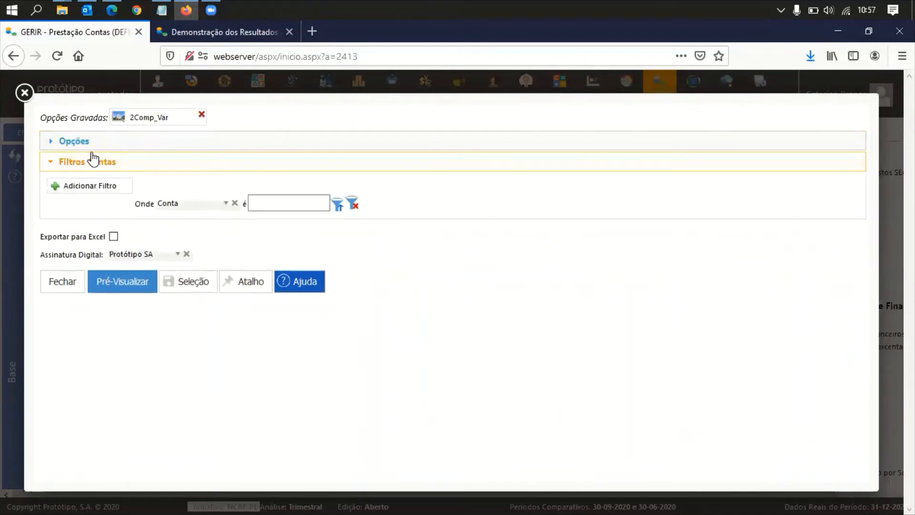
click(92, 143)
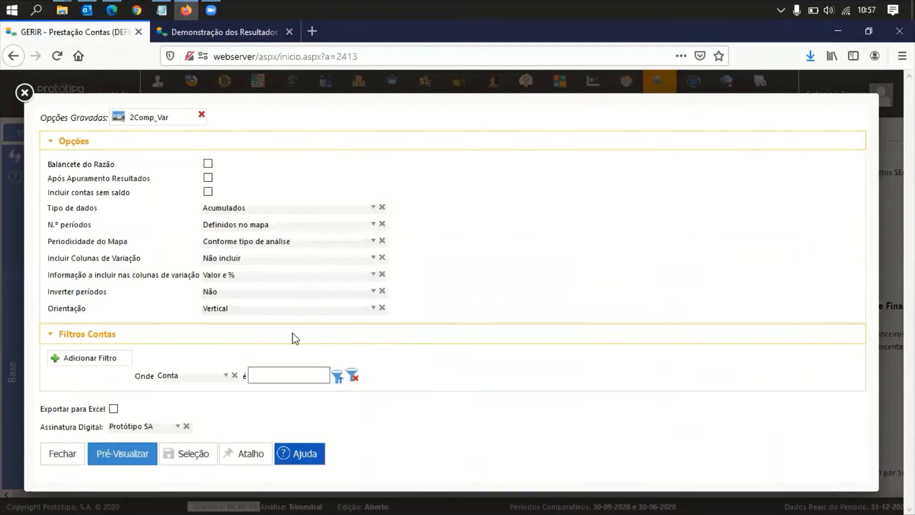
click(276, 375)
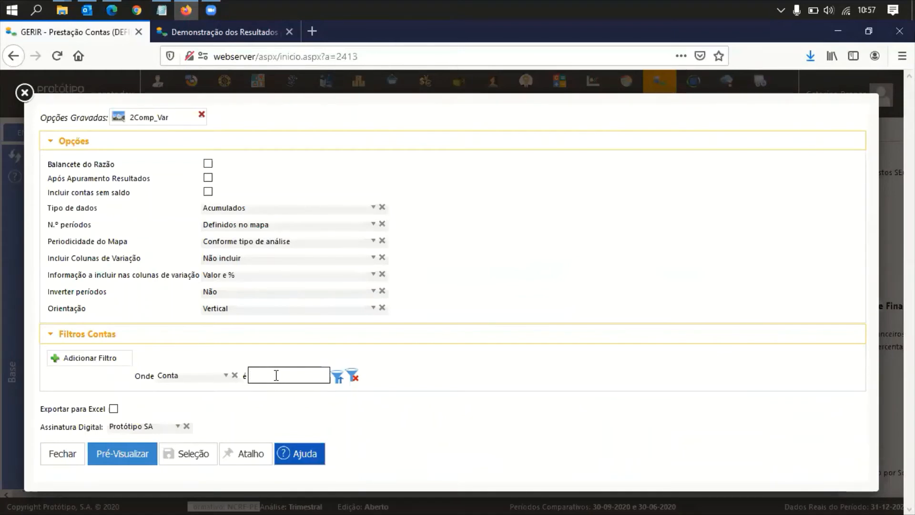
text(61..699999)
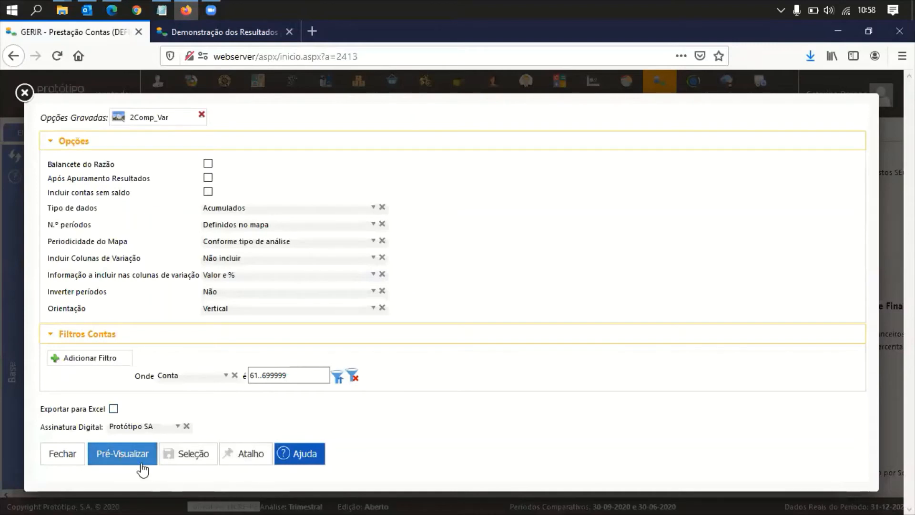
click(123, 453)
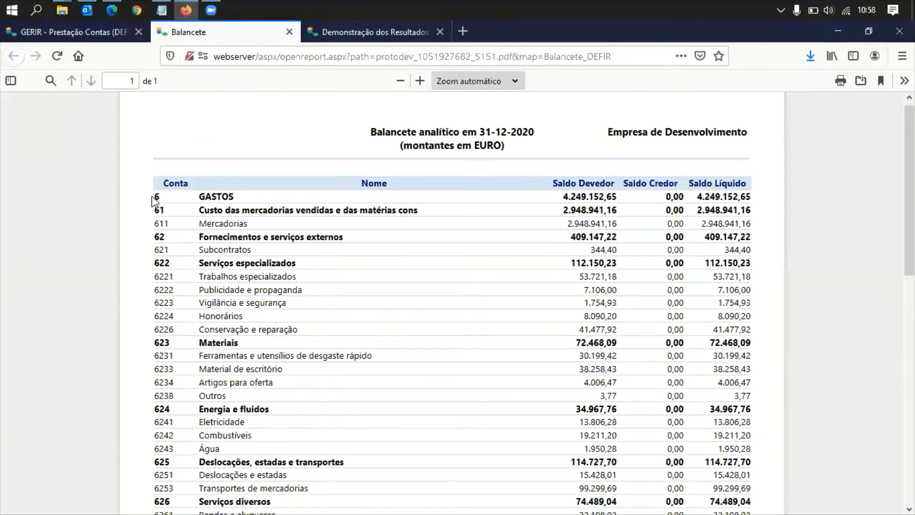
Check the previewed Balancete through to the partial-balance note beneath its totals, and close the preview.
scroll(330, 405, down, 10)
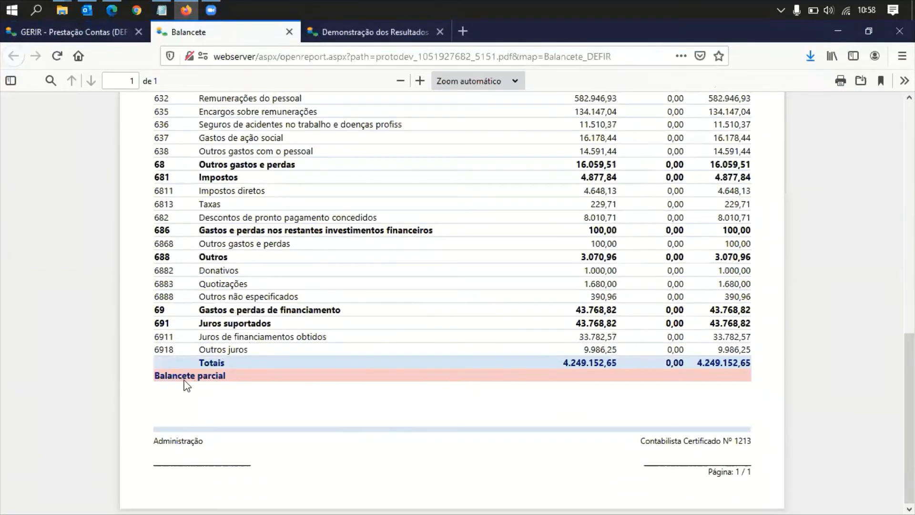
drag(158, 375, 255, 374)
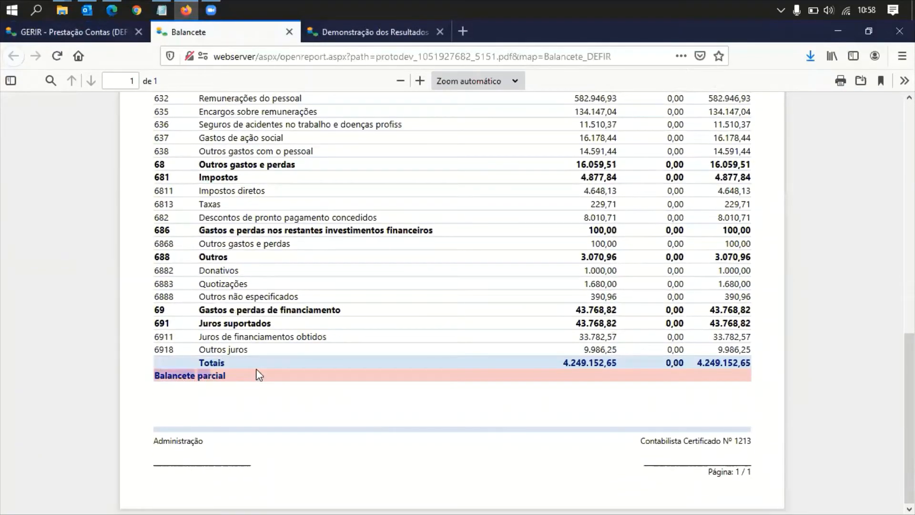
click(229, 382)
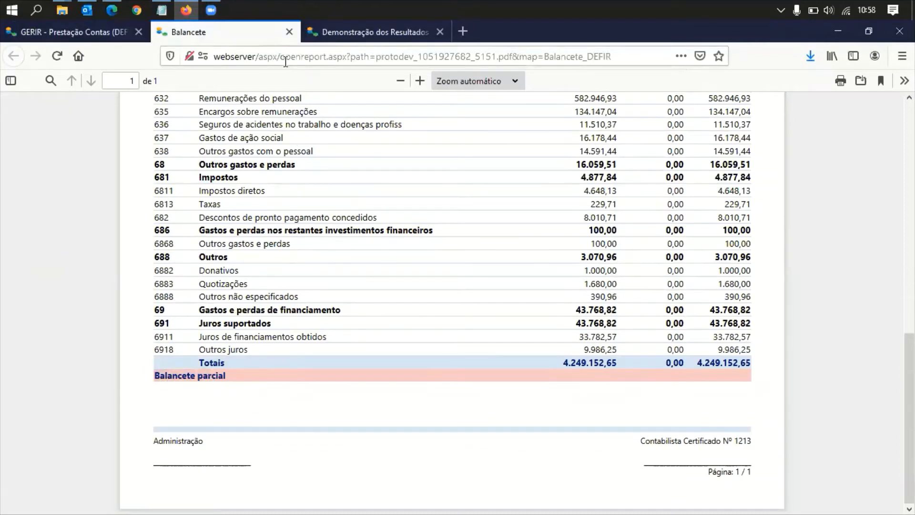
click(287, 34)
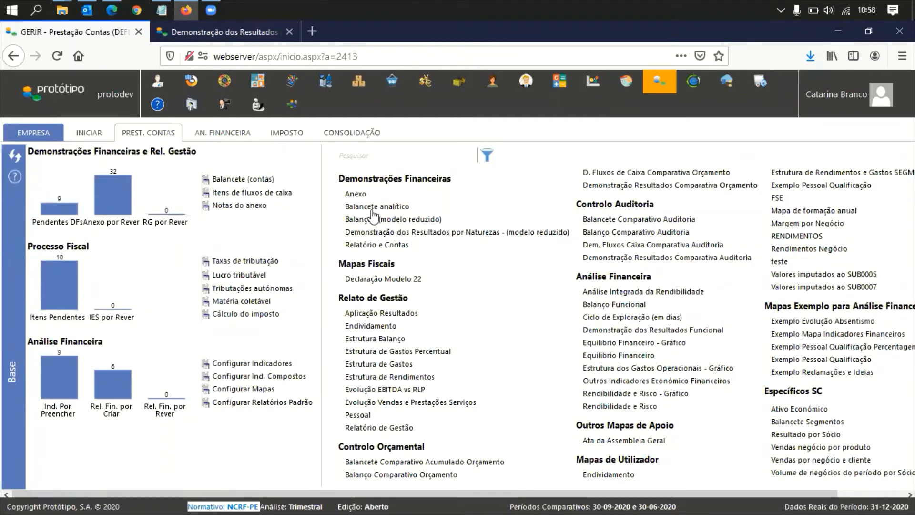
View the Balancete report options from within Balancete (contas), and return to the module's overview.
click(230, 183)
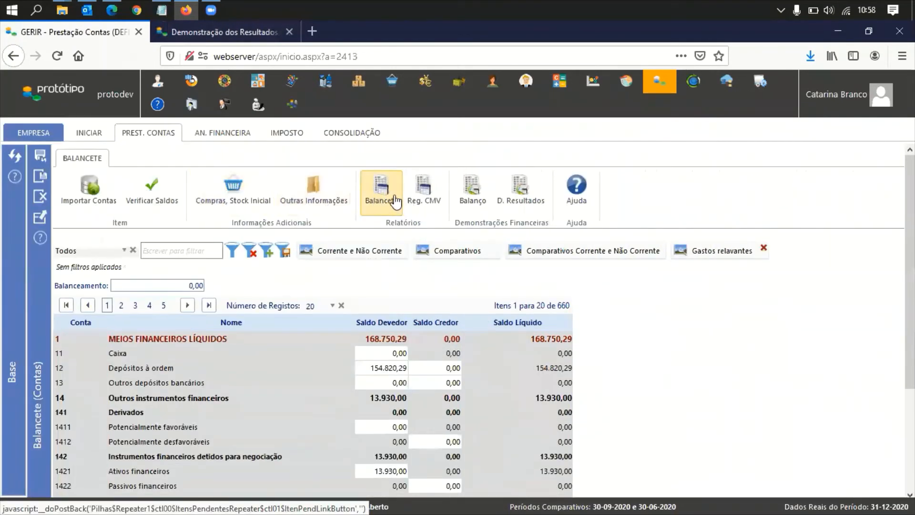
click(386, 200)
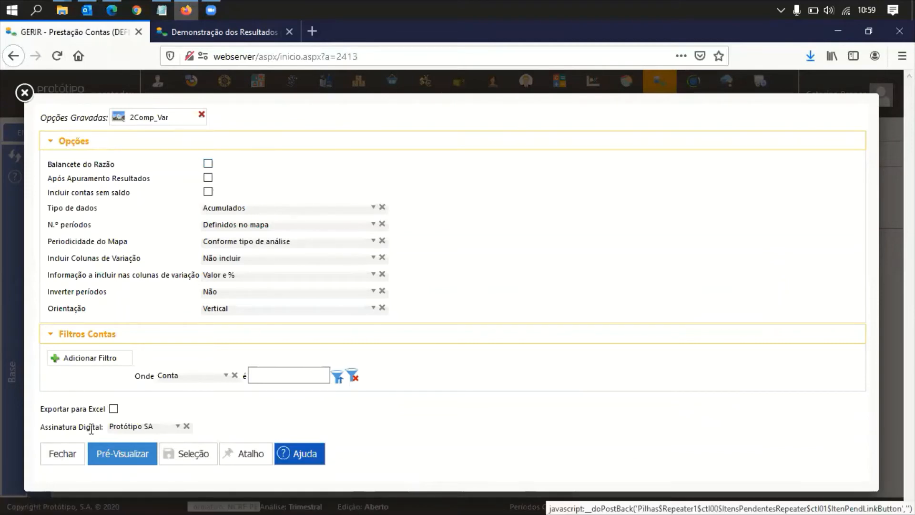
click(62, 458)
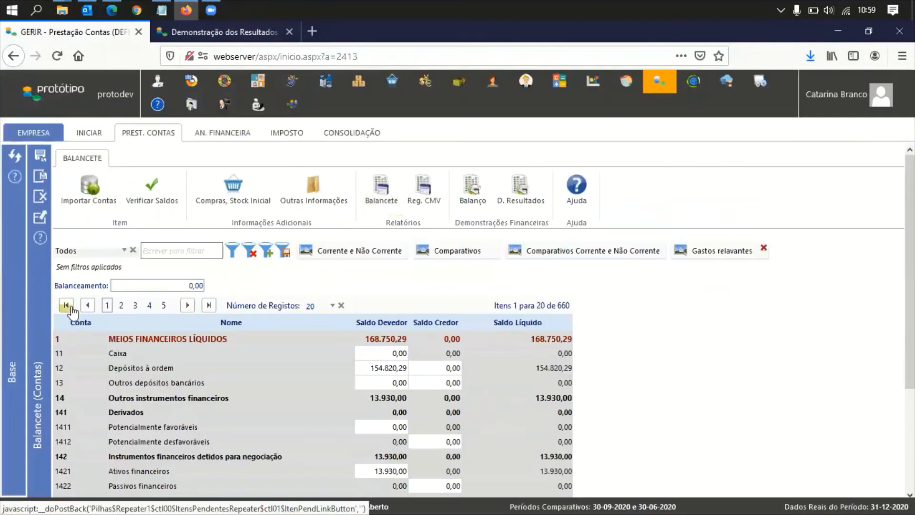
click(40, 199)
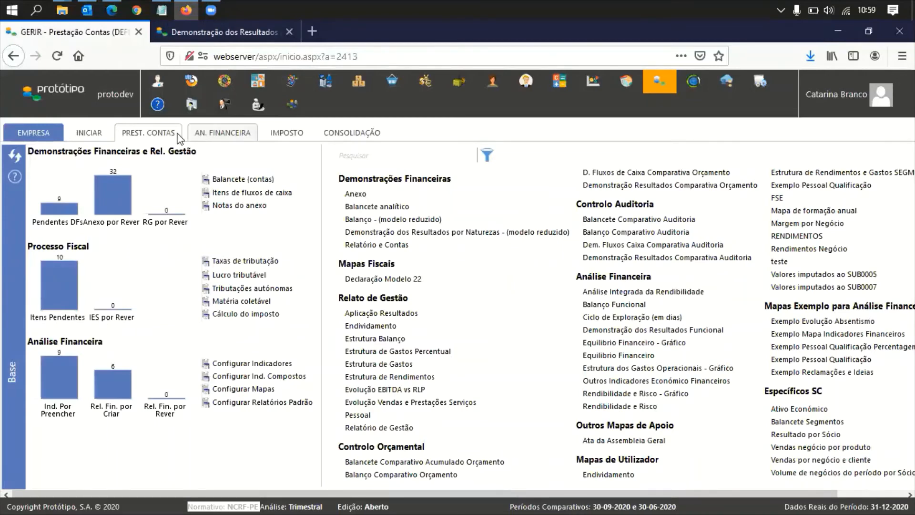
Open the Relatórios configuration from the Iniciar commands and look over the general report settings.
click(152, 138)
click(92, 135)
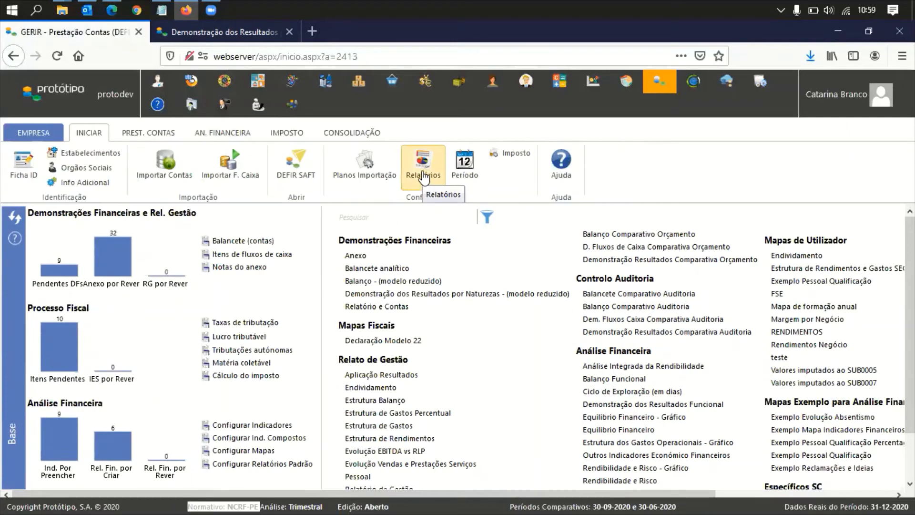
click(424, 177)
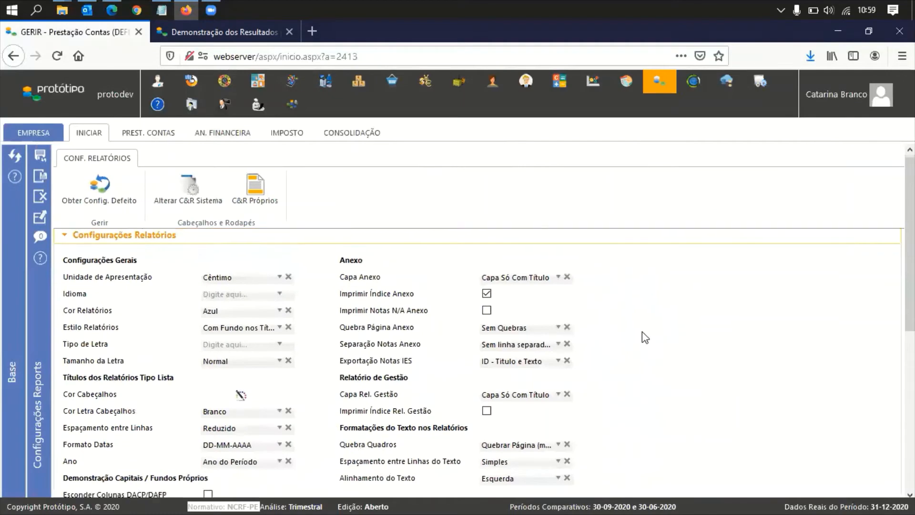
scroll(644, 337, down, 2)
scroll(645, 337, up, 2)
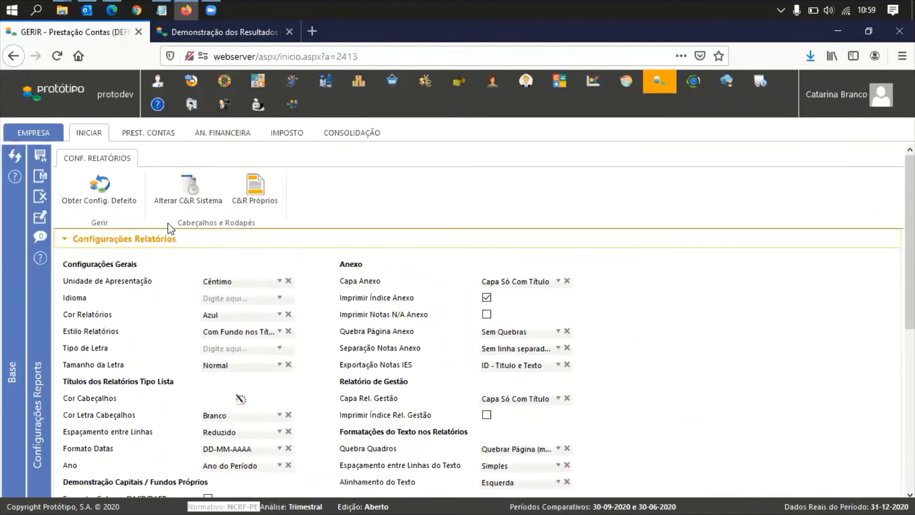
View the available options for Unidade de Apresentação in the general report settings.
drag(78, 265, 128, 267)
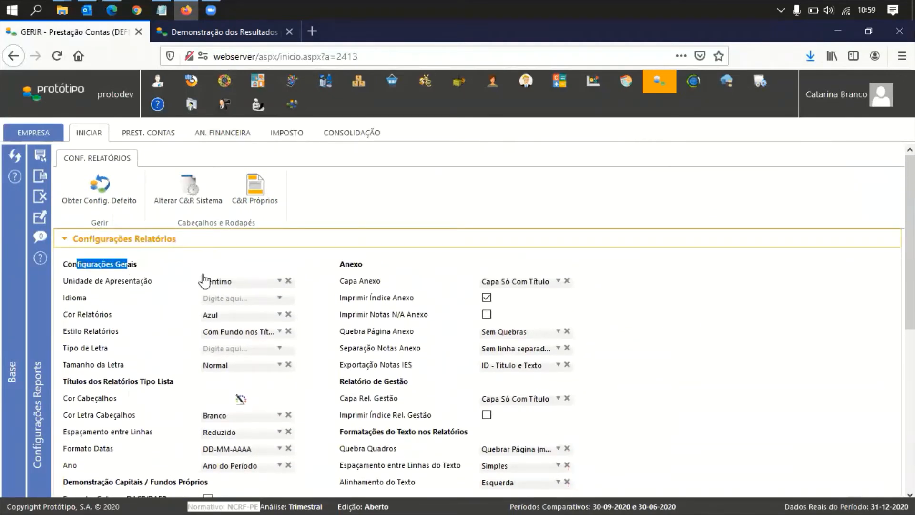
click(137, 278)
click(231, 283)
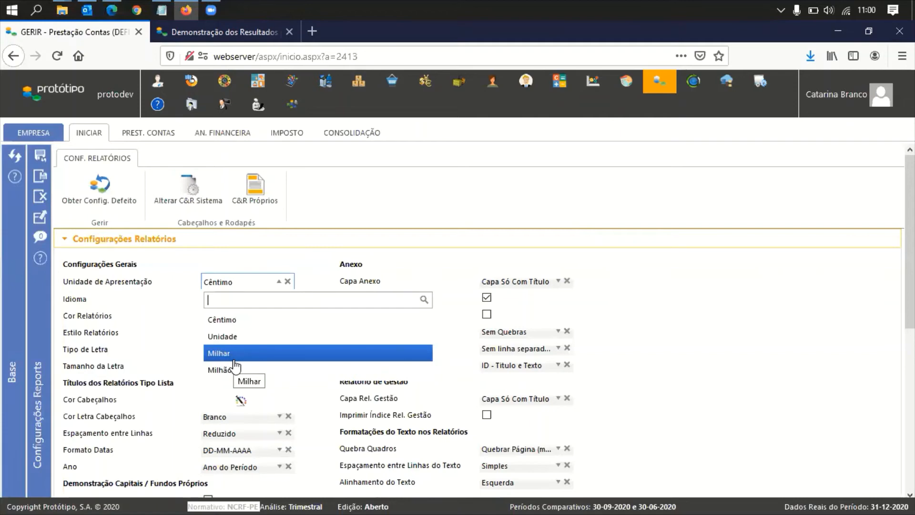
click(241, 290)
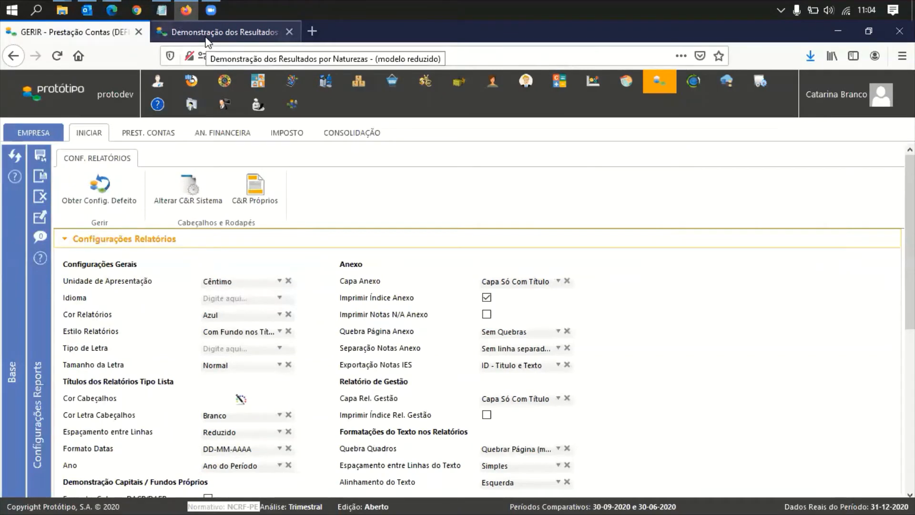
Check how the Gastos com o pessoal amount is presented in the open Demonstração dos Resultados preview, and return to the report configuration.
click(223, 32)
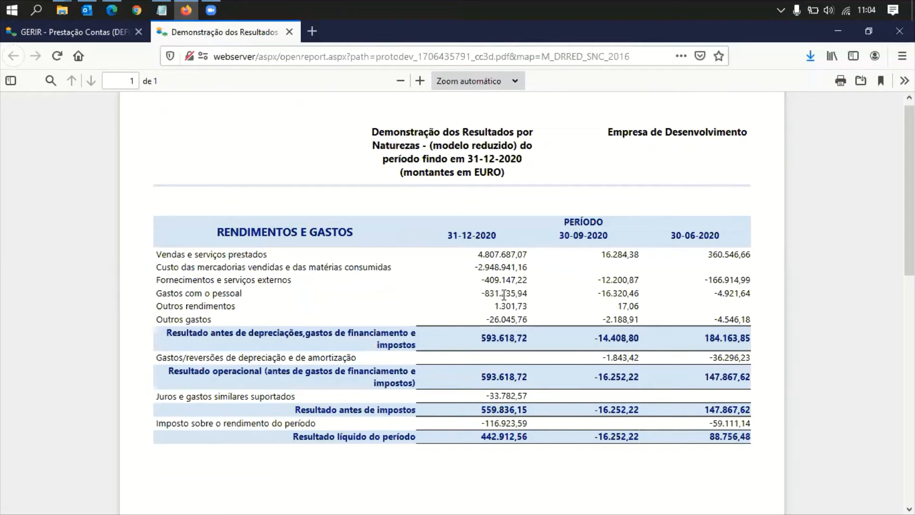
drag(502, 294, 528, 295)
click(60, 32)
Set Unidade de Apresentação to Unidade, and save and close the report configuration.
click(265, 282)
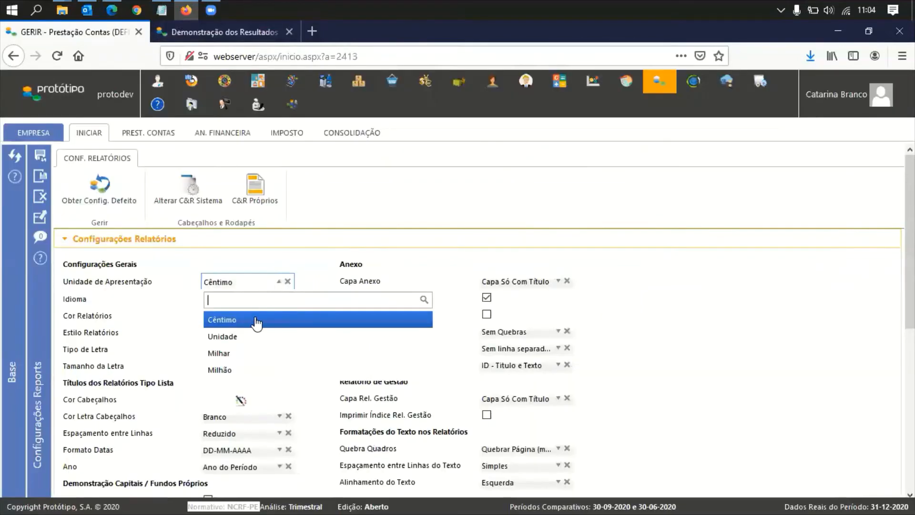
click(240, 337)
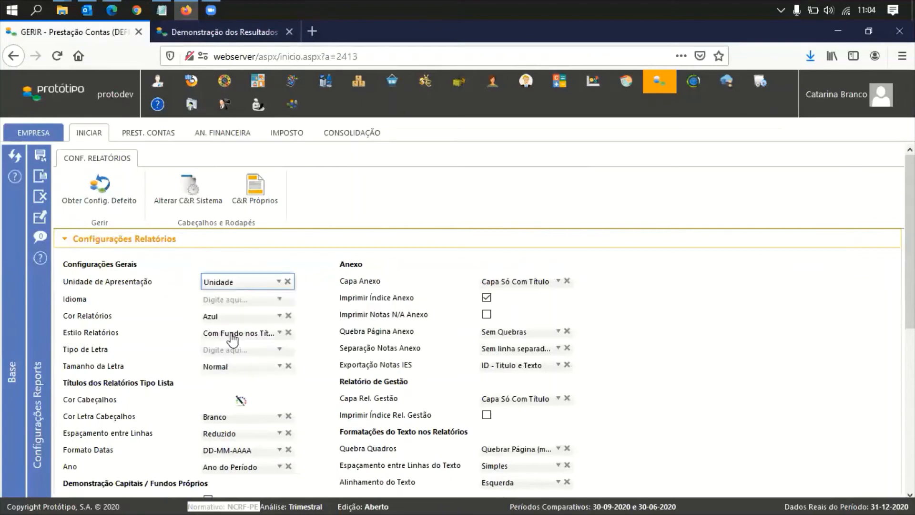
click(40, 181)
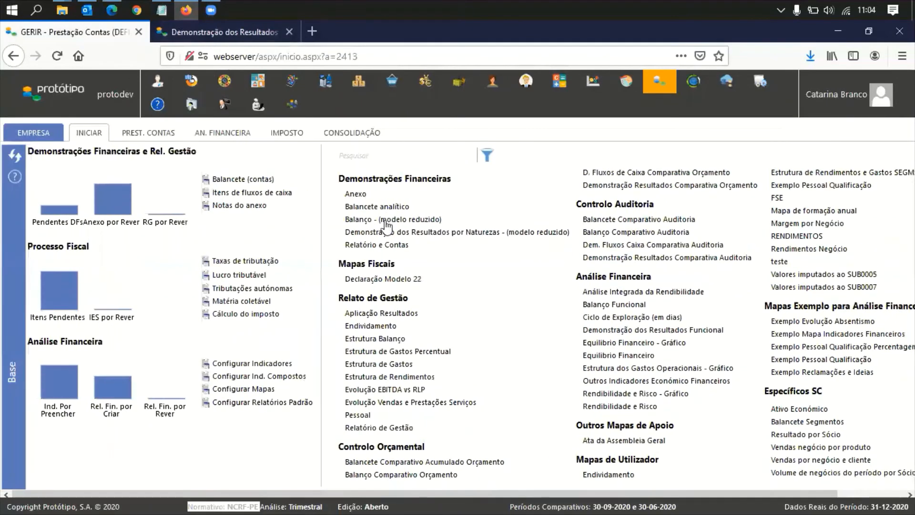
Preview the Demonstração dos Resultados por Naturezas - (modelo reduzido), compare its amounts with the earlier preview, and close both previews.
click(387, 227)
click(403, 245)
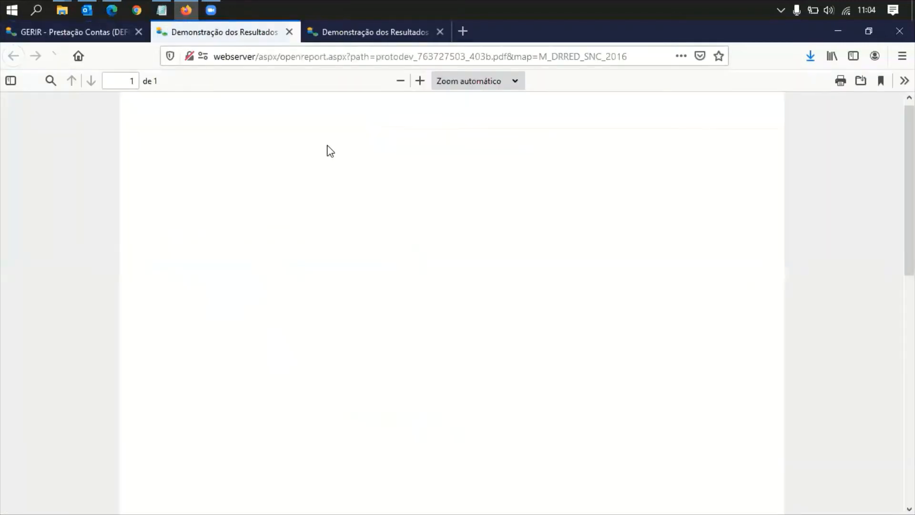
click(371, 45)
drag(527, 296, 496, 294)
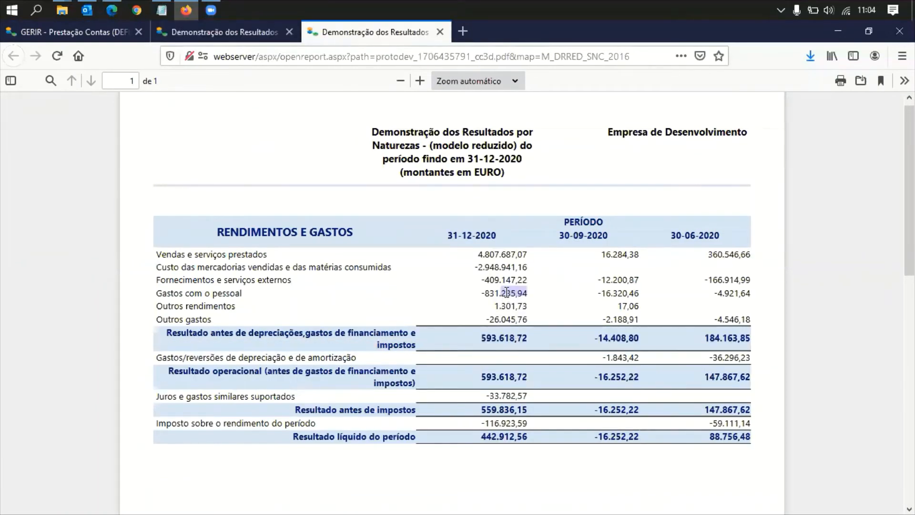
click(224, 32)
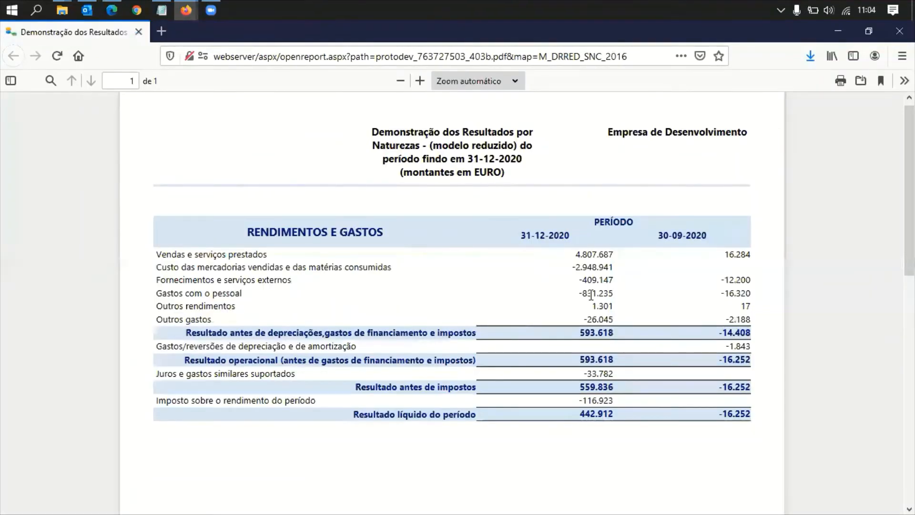
drag(587, 293, 612, 300)
click(615, 302)
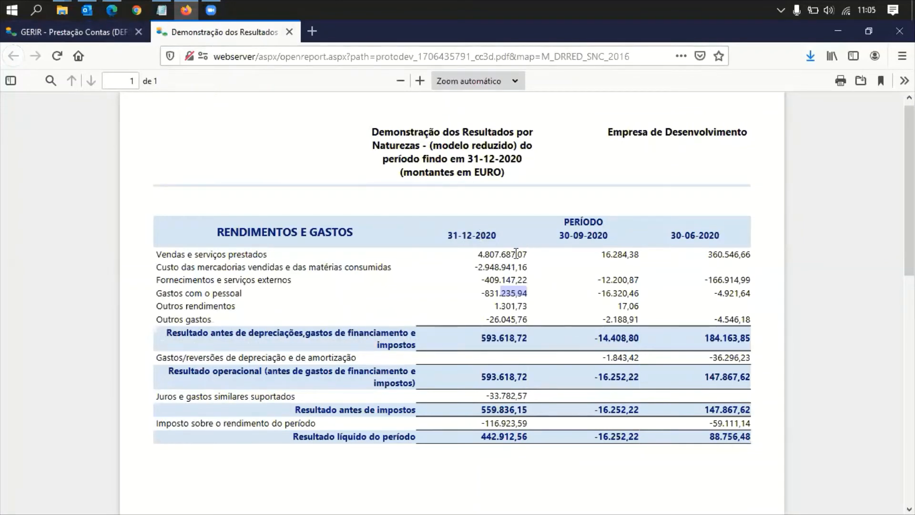
drag(516, 254, 531, 256)
click(289, 31)
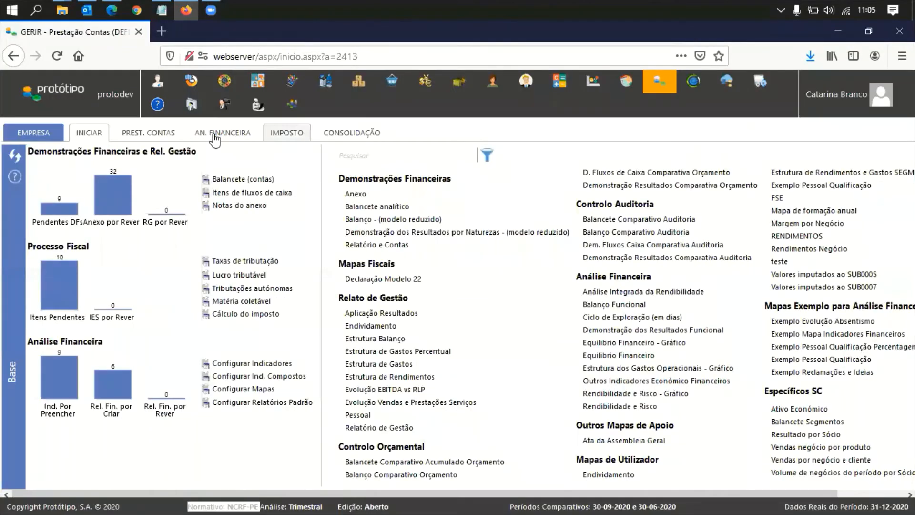
Reopen the Relatórios configuration from the Iniciar commands and view the available Idioma options.
click(96, 137)
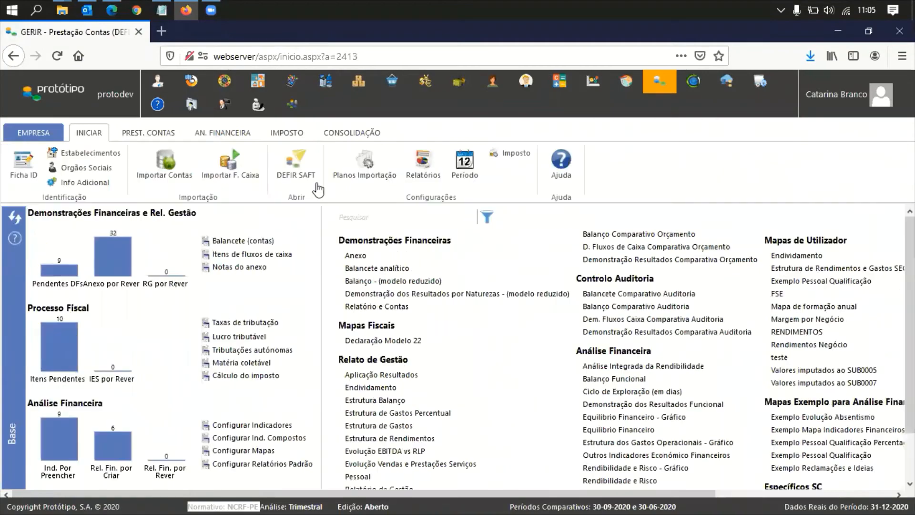
click(419, 180)
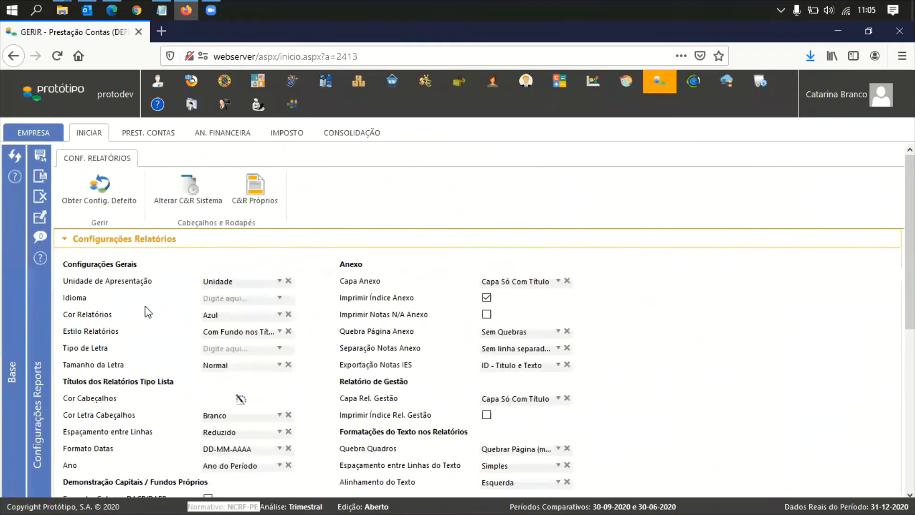
click(217, 299)
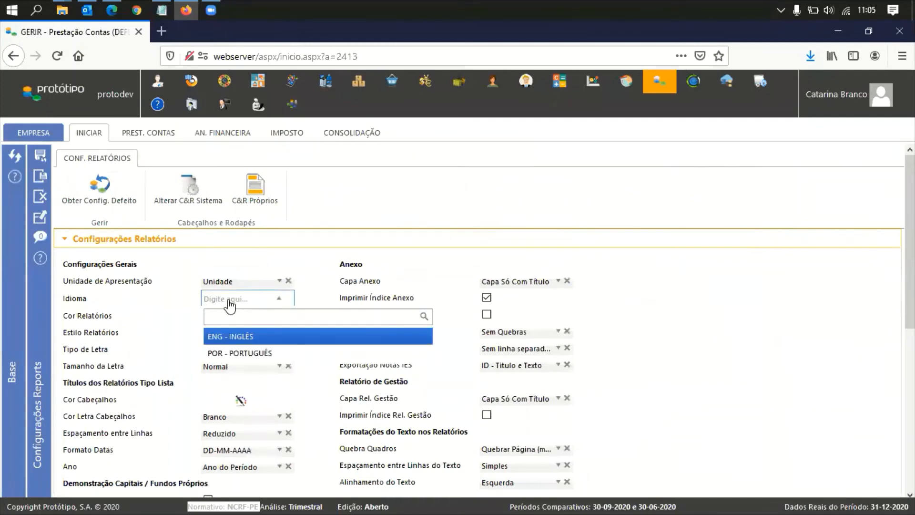
click(238, 301)
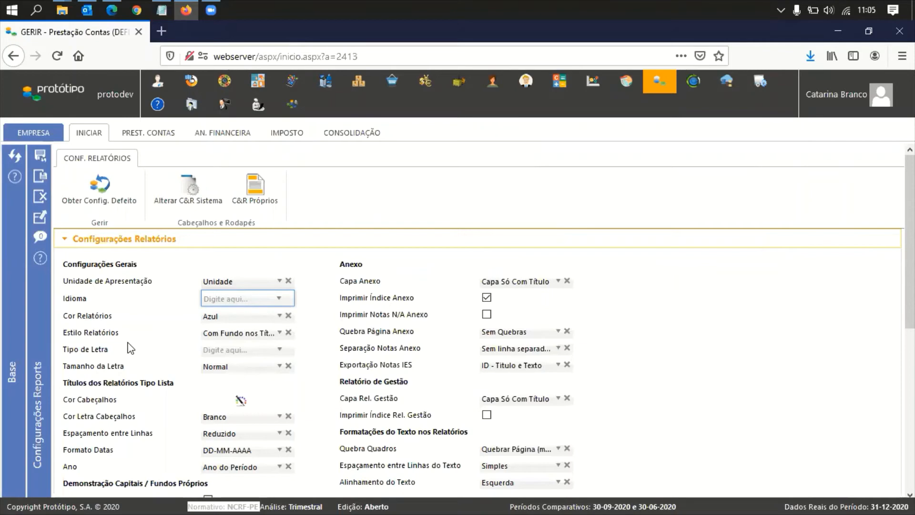
View the available Cor Relatórios and Estilo Relatórios options in the general settings.
click(223, 322)
scroll(143, 361, down, 1)
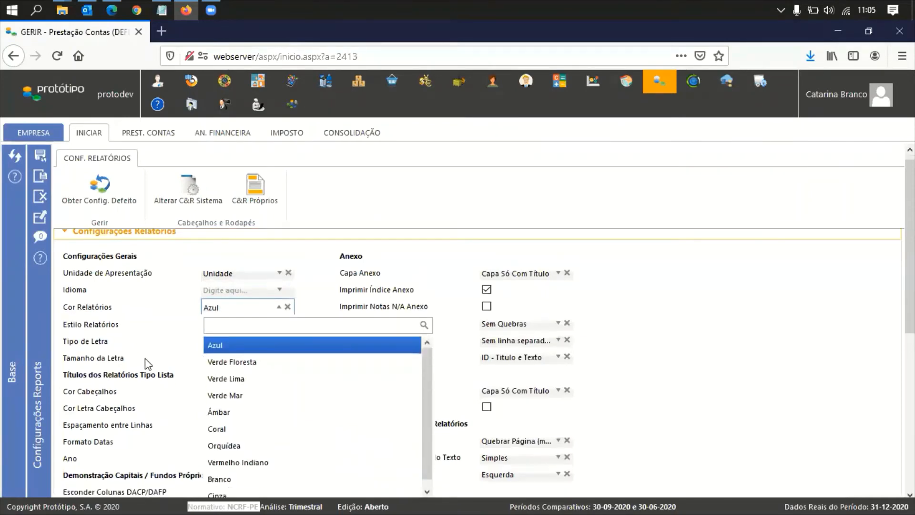
click(210, 287)
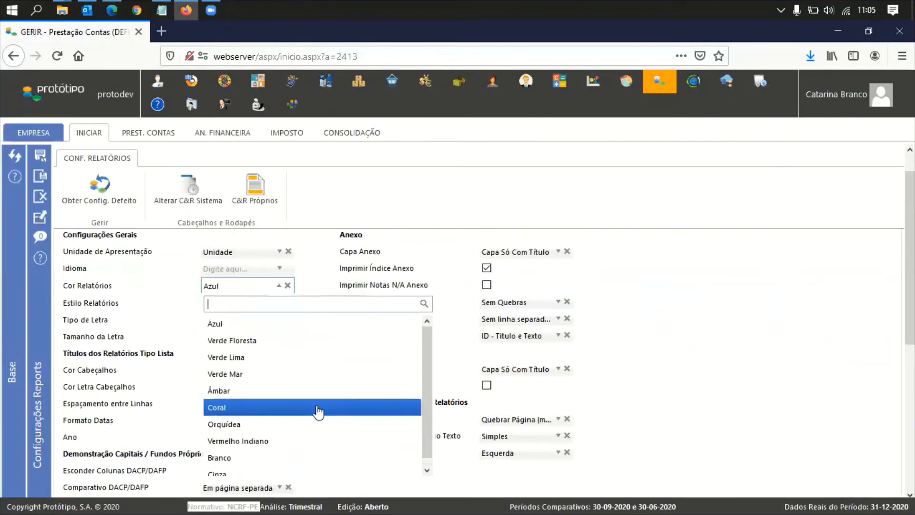
click(257, 291)
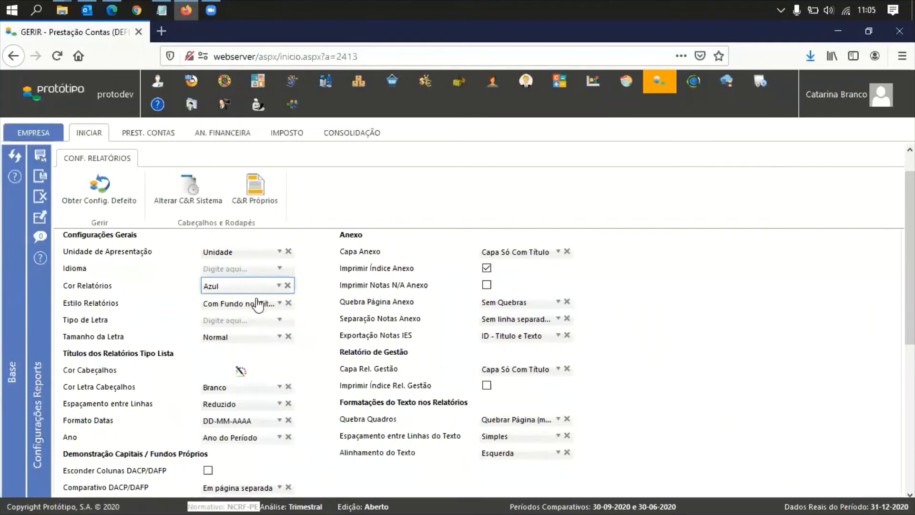
click(256, 307)
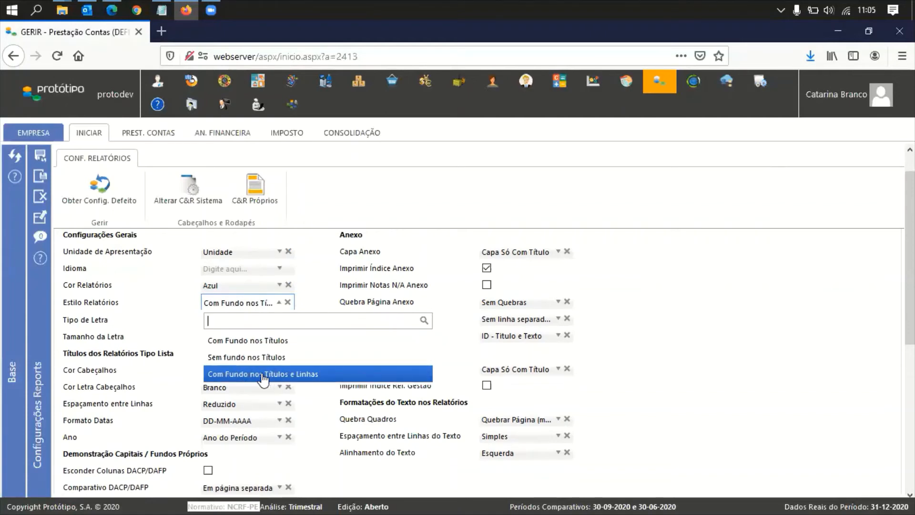
click(249, 306)
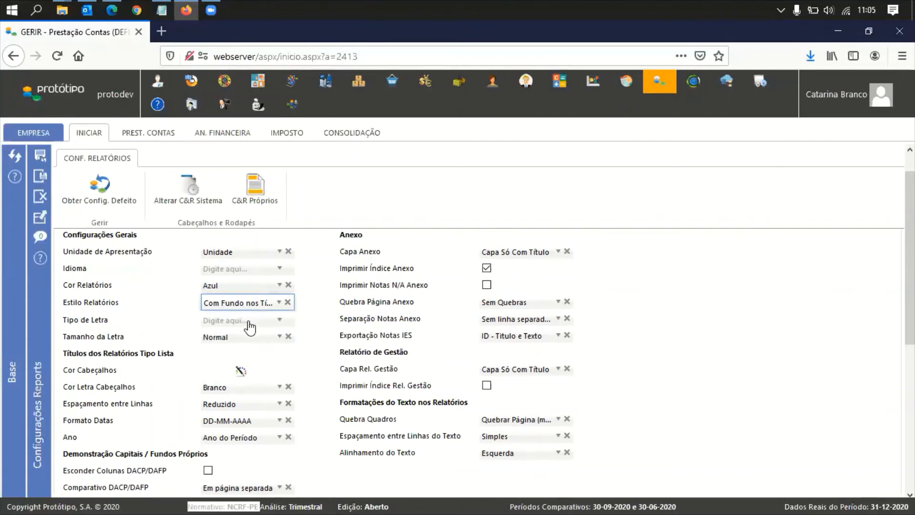
View the available Tipo de Letra and Tamanho da Letra options for the reports.
click(249, 326)
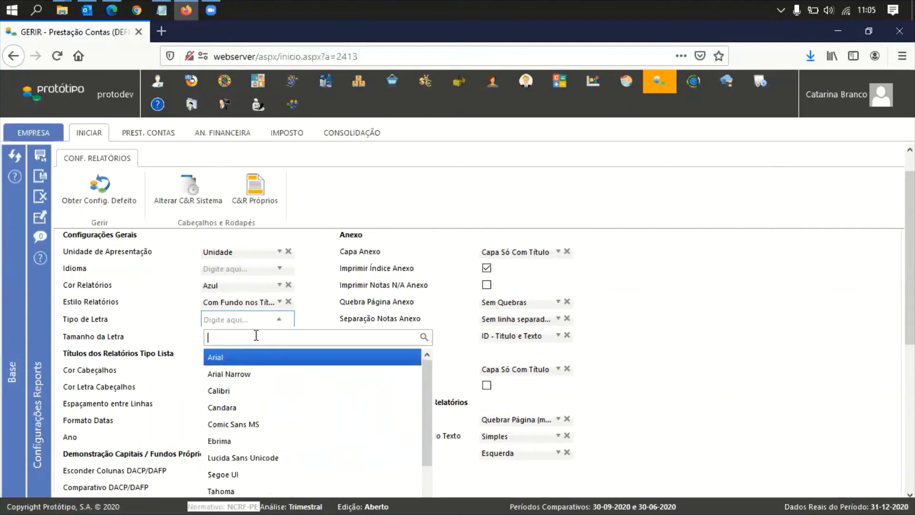
click(257, 326)
click(256, 336)
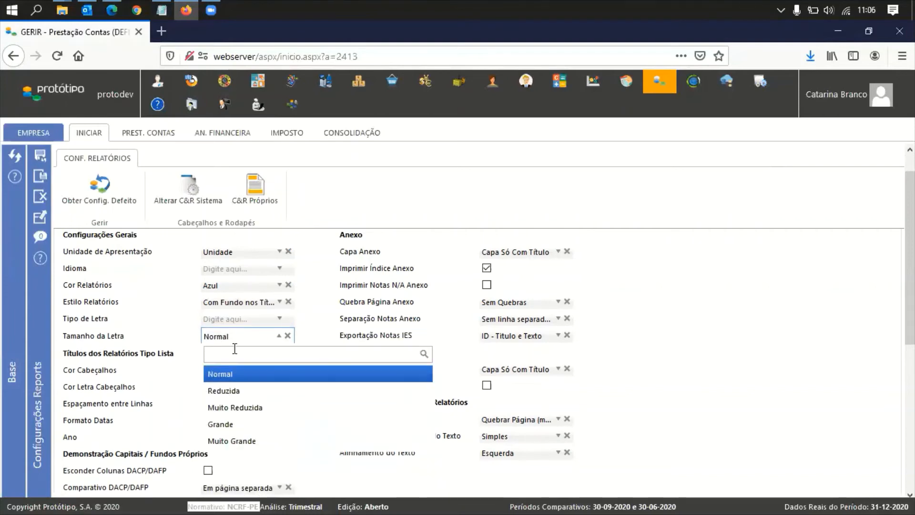
click(261, 347)
Examine the report text formatting settings, viewing the options for Alinhamento do Texto and Espaçamento entre Linhas do Texto.
scroll(320, 379, down, 1)
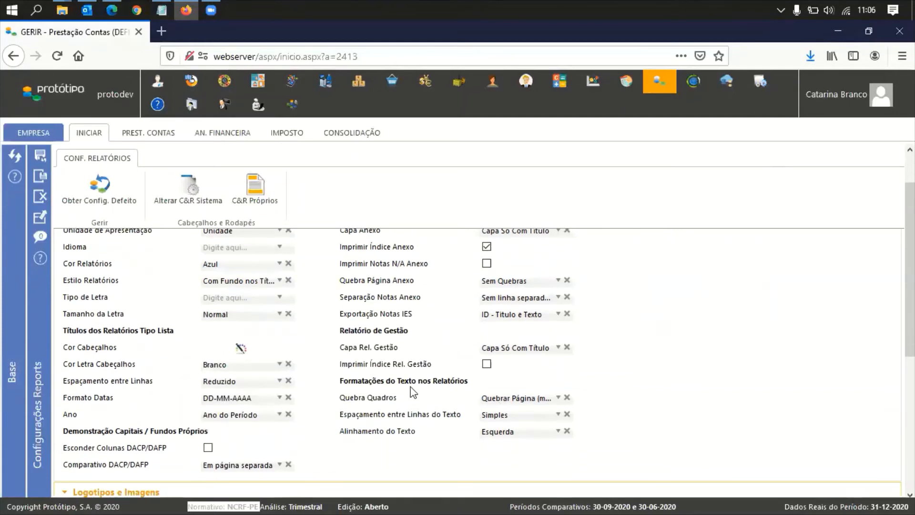
drag(349, 380, 409, 430)
click(520, 423)
click(517, 432)
scroll(431, 409, down, 1)
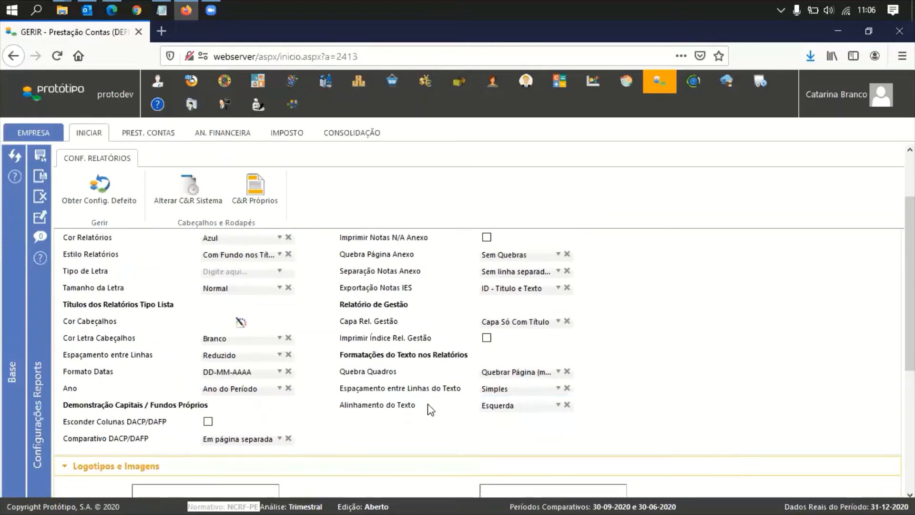
click(508, 409)
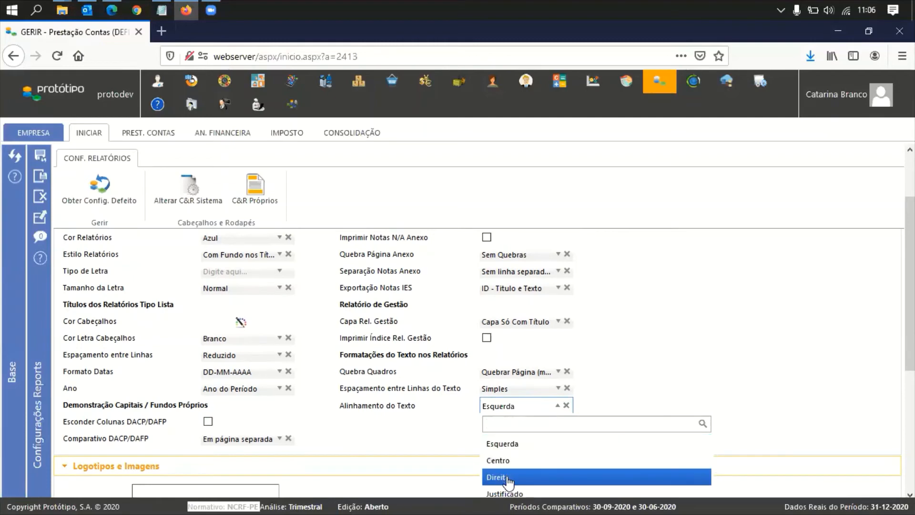
click(517, 409)
click(521, 391)
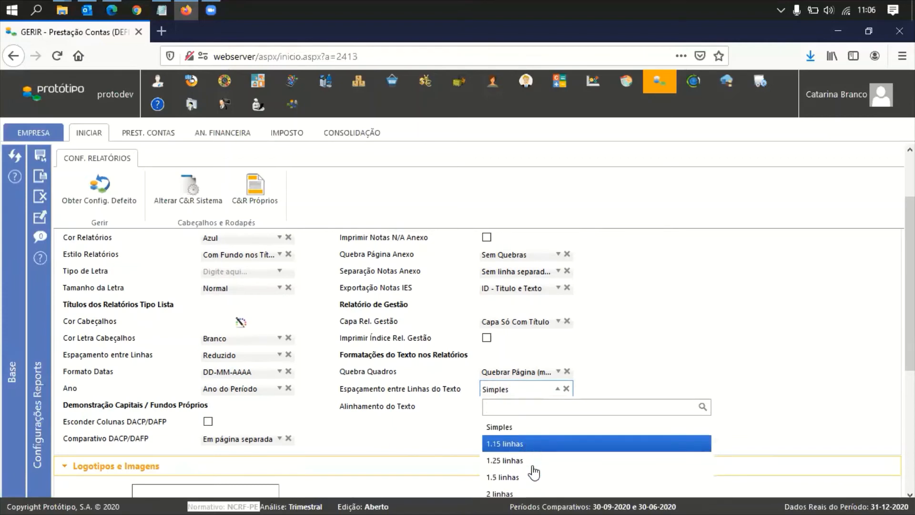
click(531, 394)
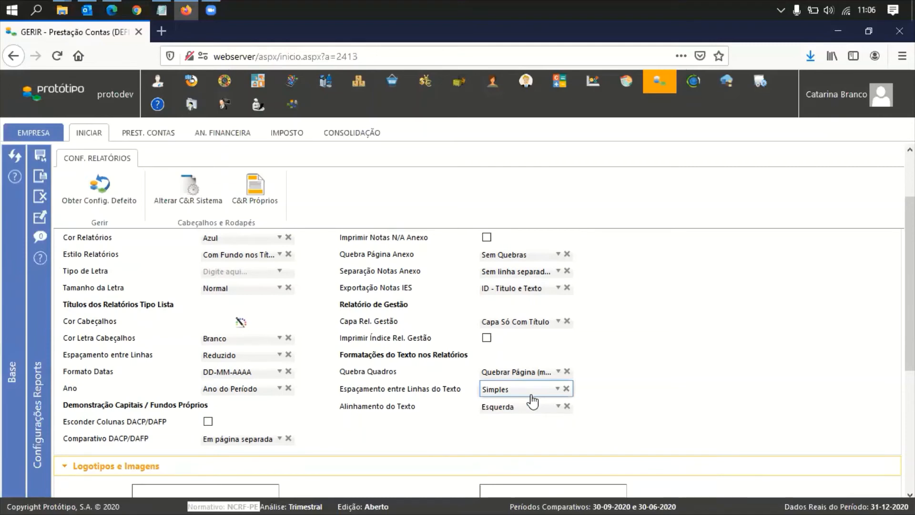
View the available Quebra Quadros options in the report text formatting settings.
click(351, 372)
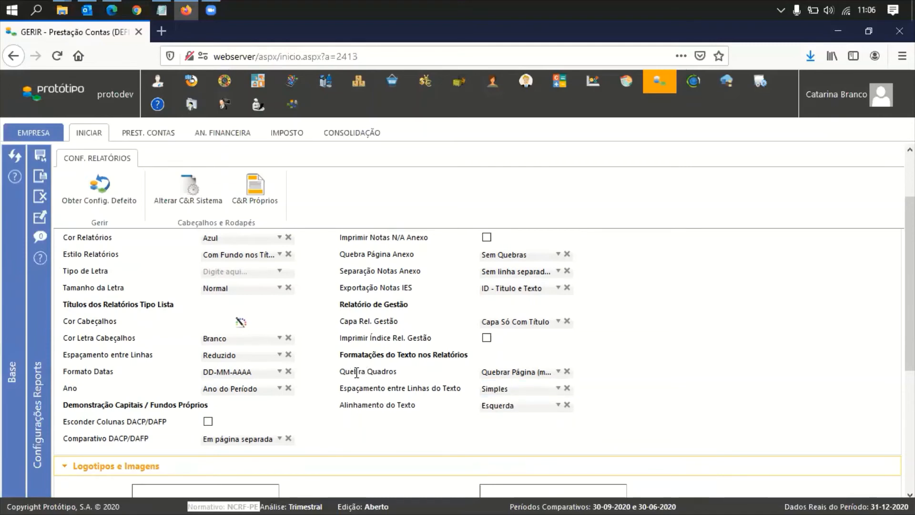
drag(354, 371, 389, 372)
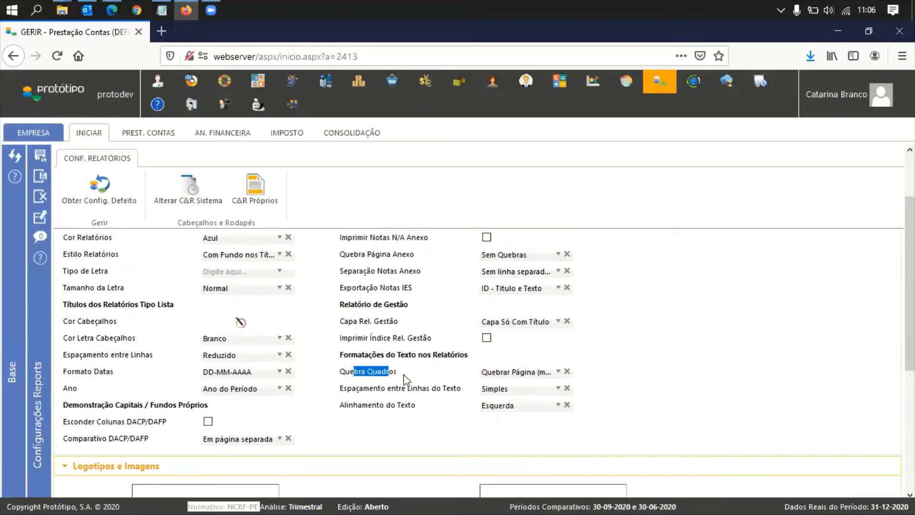
click(493, 383)
click(493, 384)
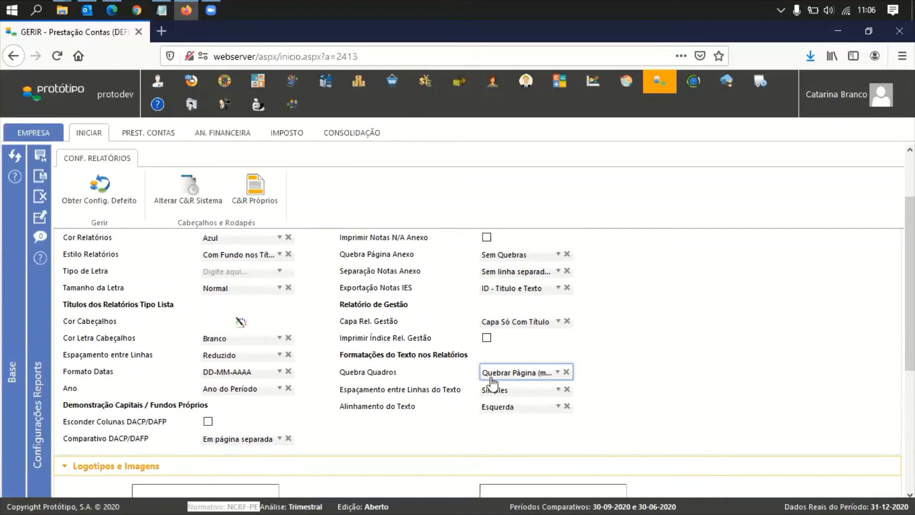
click(509, 376)
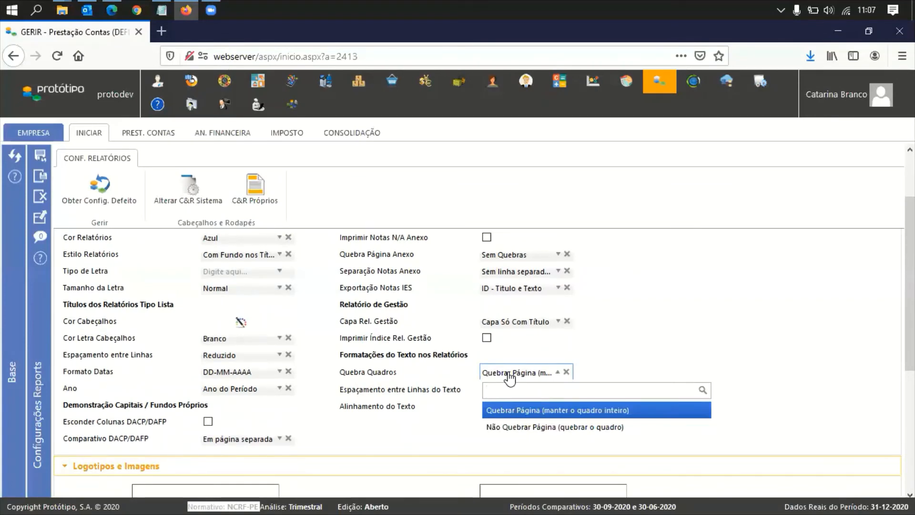
click(510, 376)
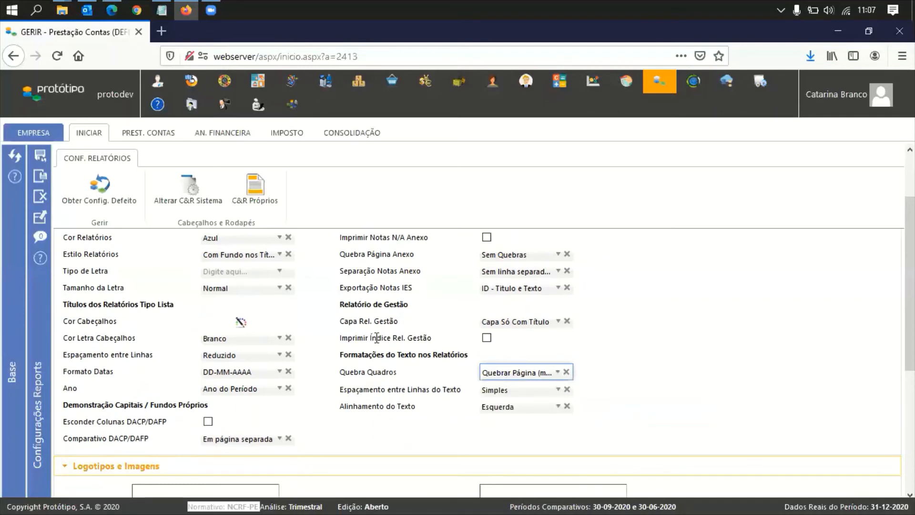
Examine the Anexo report settings, including the annex cover, index, N/A notes and page break.
scroll(380, 347, up, 1)
scroll(376, 339, down, 1)
scroll(376, 335, up, 2)
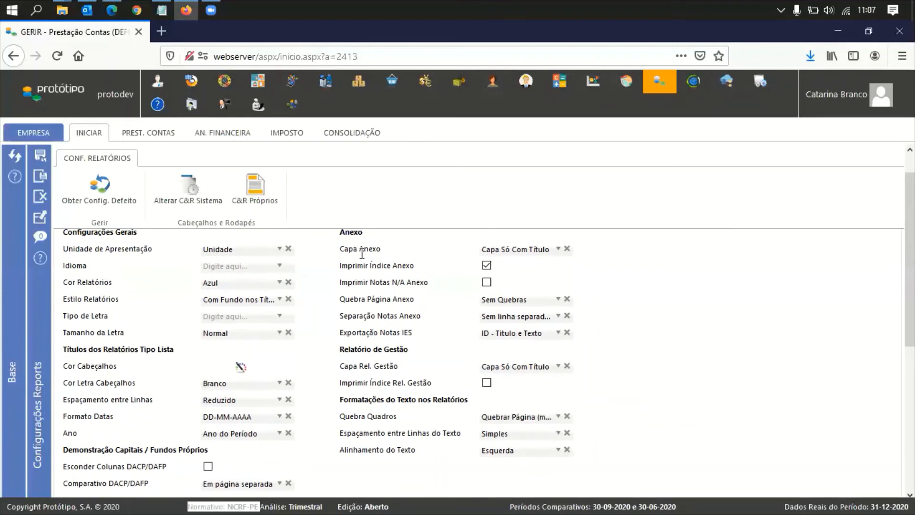
drag(361, 253, 402, 266)
click(387, 285)
drag(375, 300, 406, 300)
click(472, 310)
View the available Quebra Página Anexo and Separação Notas Anexo options, and examine the Relatório de Gestão cover and index settings.
click(516, 302)
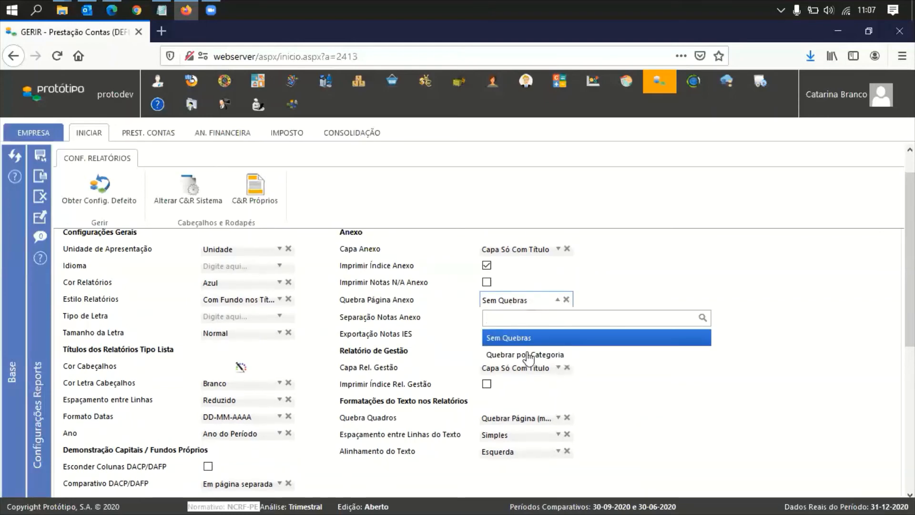
click(516, 301)
click(524, 321)
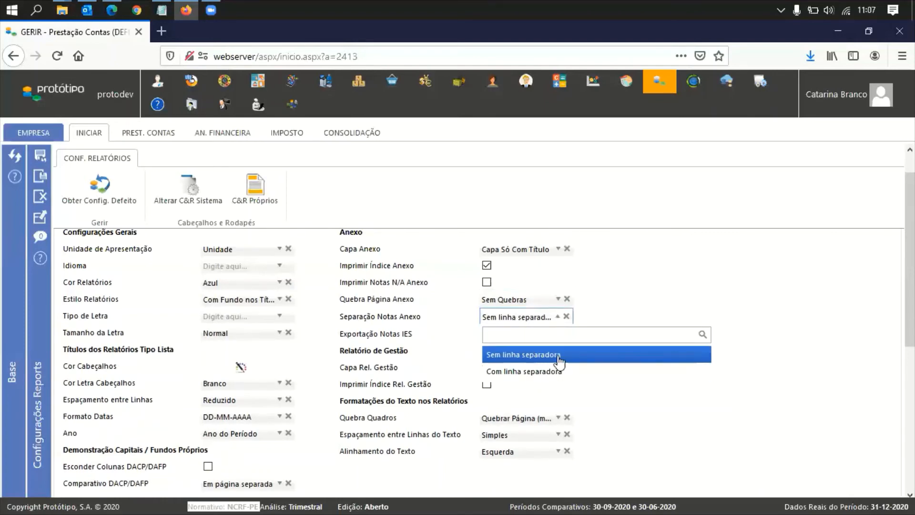
click(524, 320)
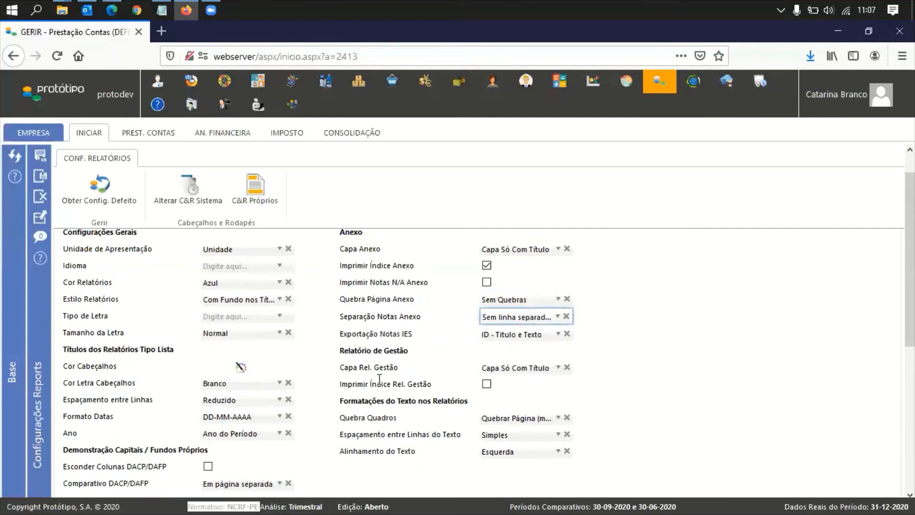
drag(368, 370, 389, 371)
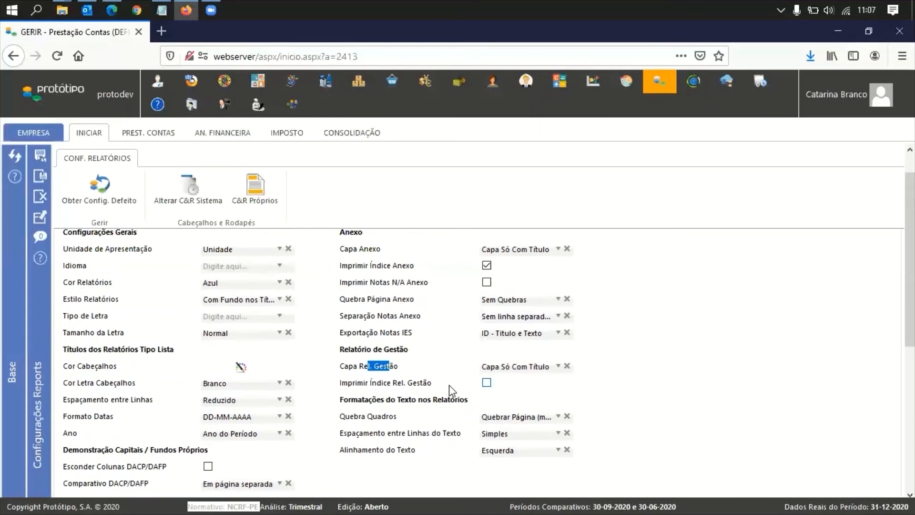
click(387, 383)
Set Cor Cabeçalhos to dark blue for the list-type report titles, save the report settings and return to the base page.
scroll(363, 413, down, 1)
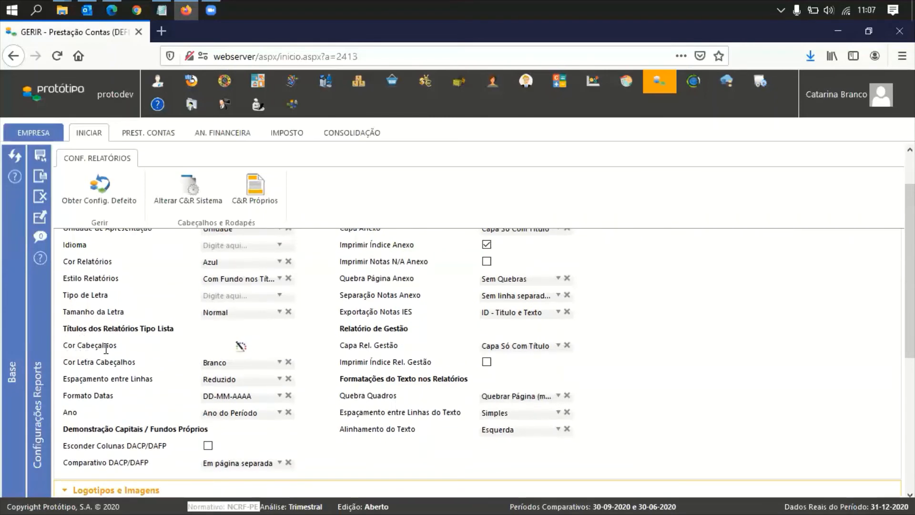
click(242, 348)
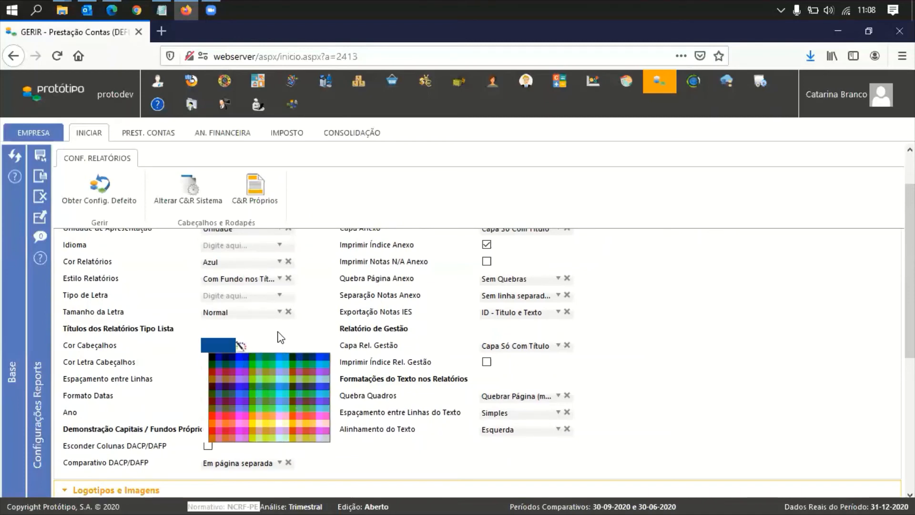
click(242, 348)
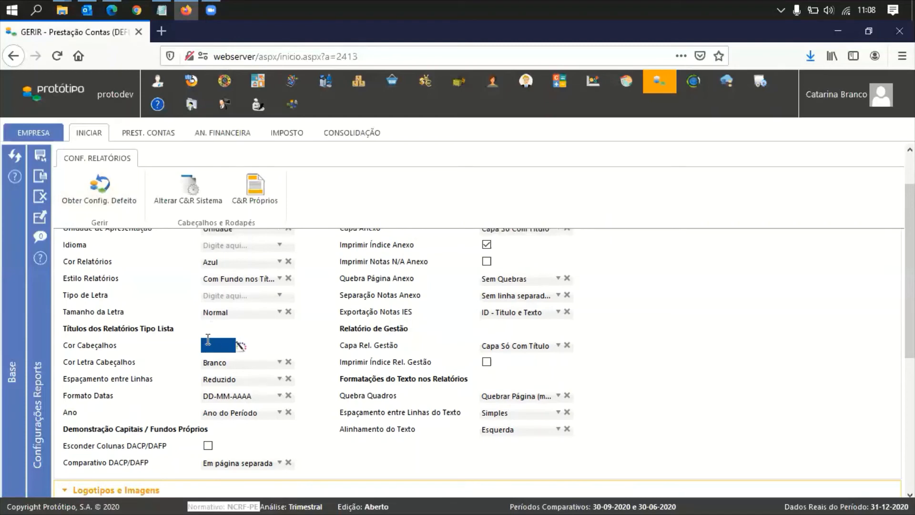
click(230, 369)
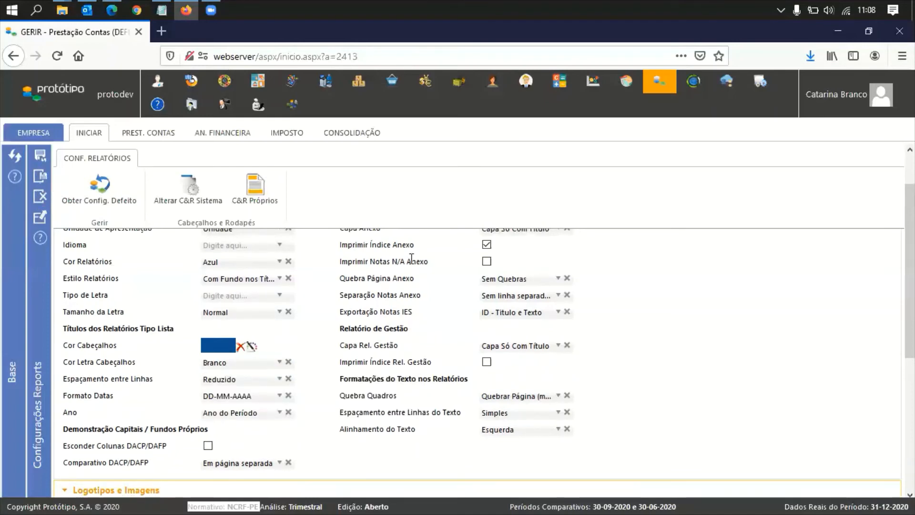
click(29, 278)
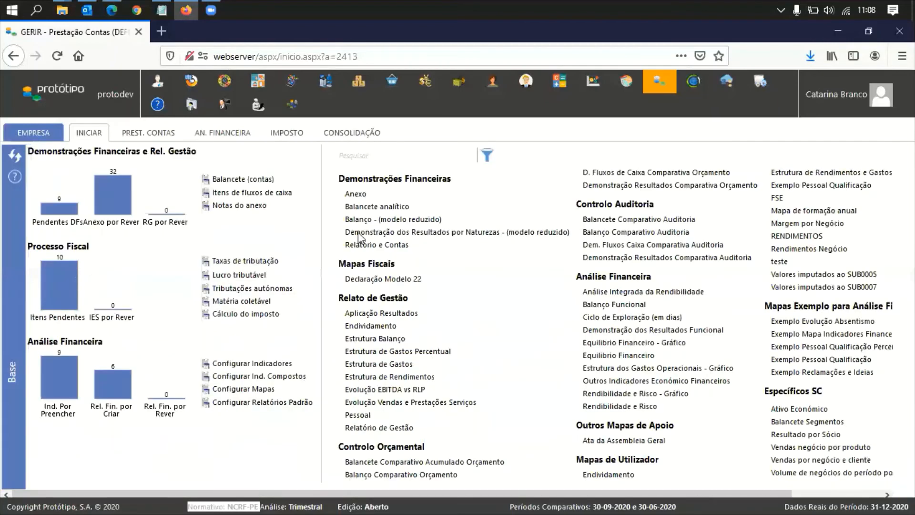
Preview the Balanço - (modelo reduzido) report to check its header colour and total rows, and return to GERIR.
click(396, 233)
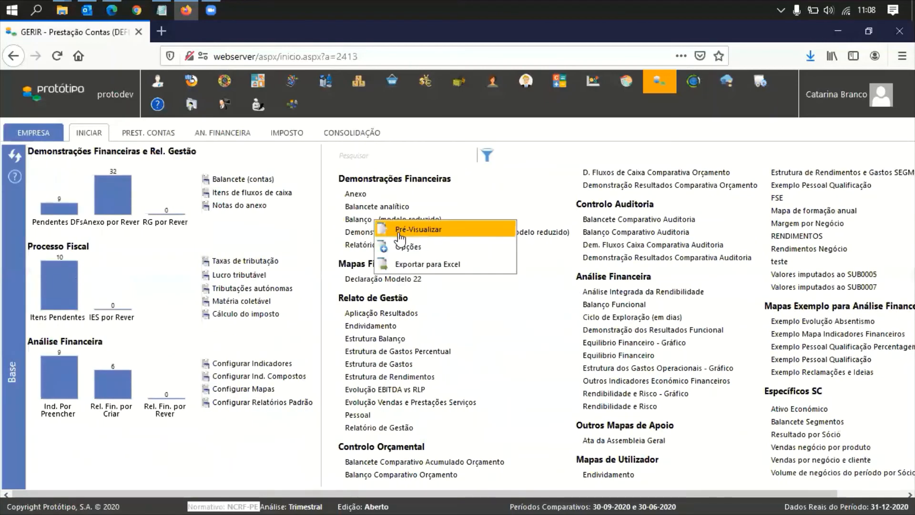
click(401, 237)
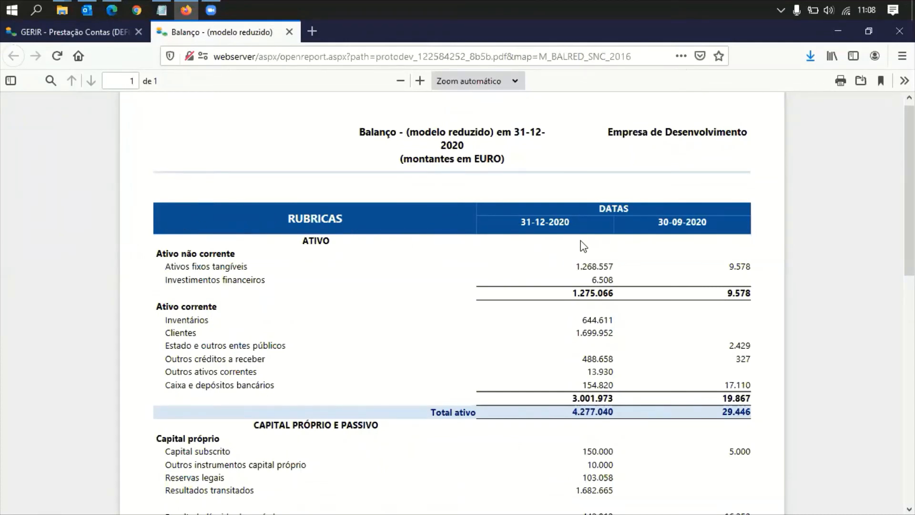
drag(418, 415, 441, 411)
click(409, 416)
click(84, 27)
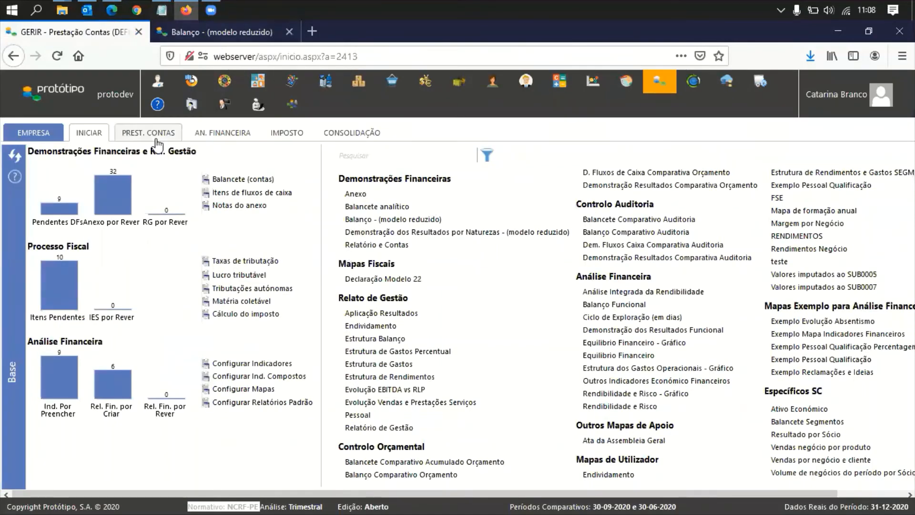
Open the report configuration and collapse the Configurações Relatórios section to reach Logotipos e Imagens.
click(95, 135)
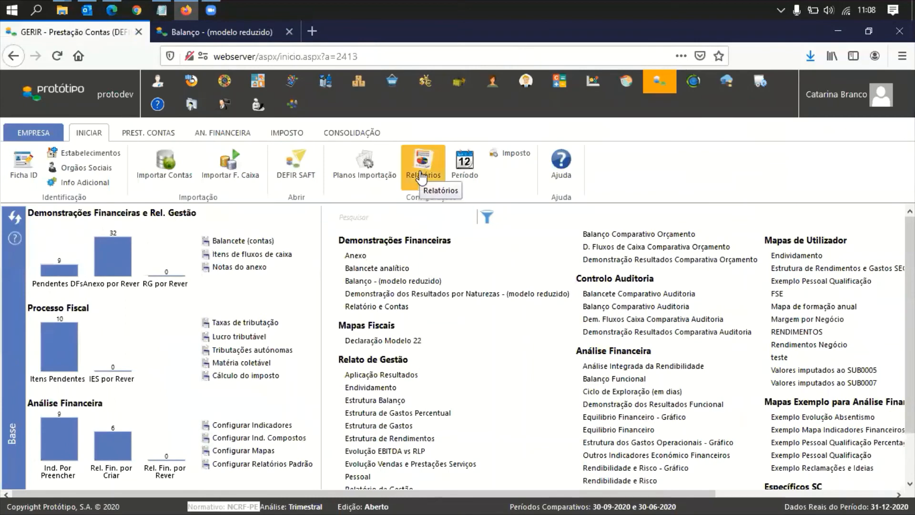
click(421, 178)
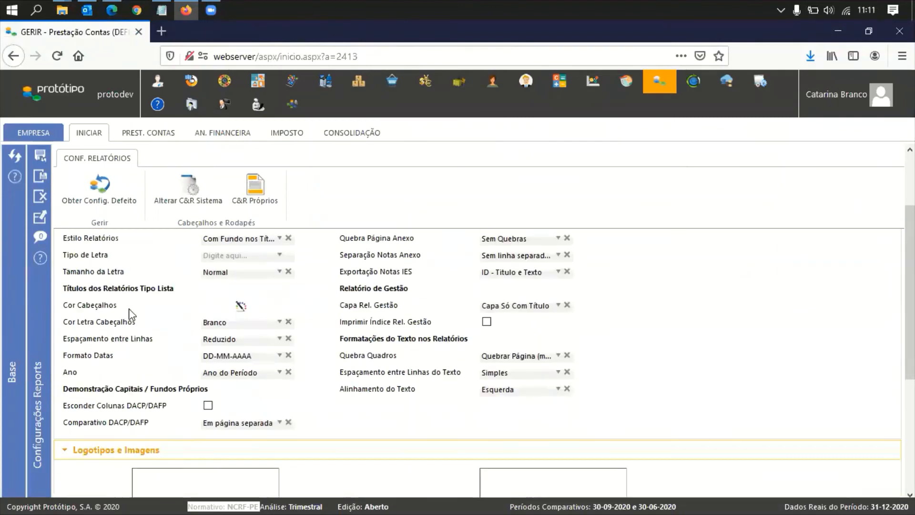
scroll(132, 315, up, 3)
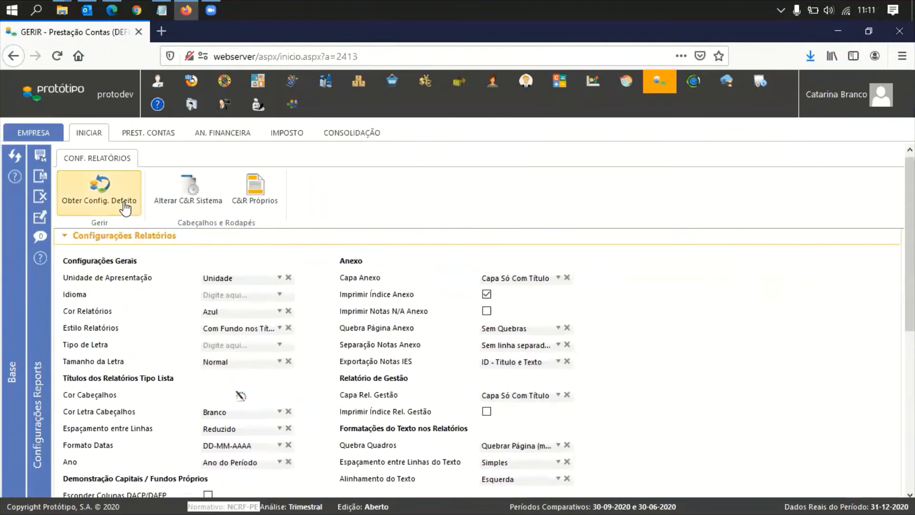
click(123, 241)
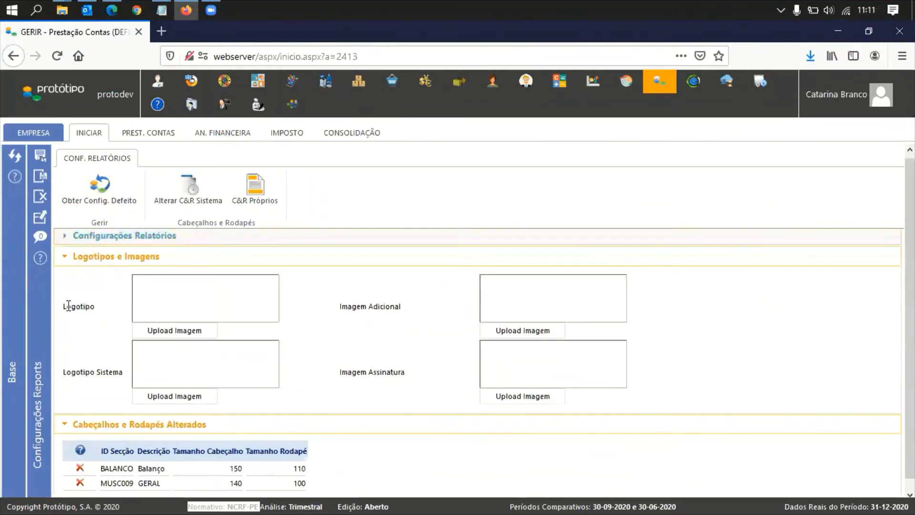
Upload Logo_Protótipo_WEB.png from Documentos as the Logotipo, then save and close the report configuration.
drag(68, 306, 98, 309)
click(162, 330)
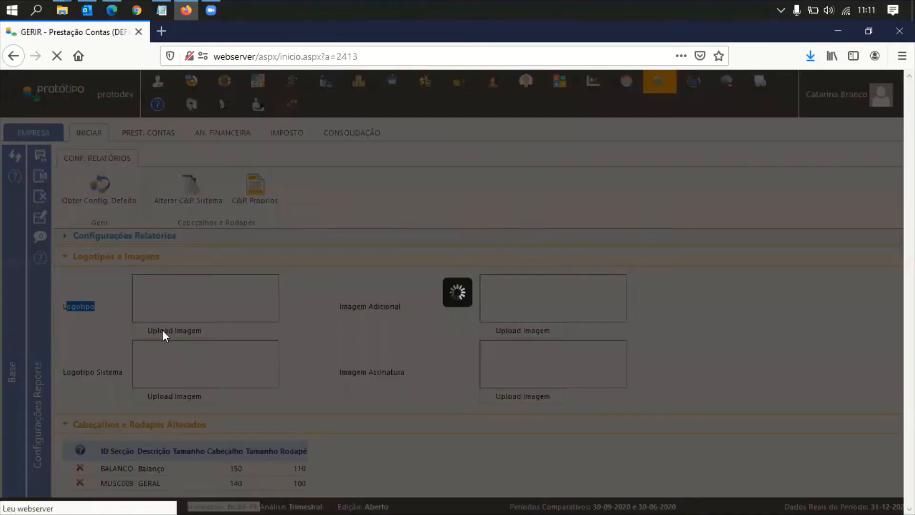
click(93, 129)
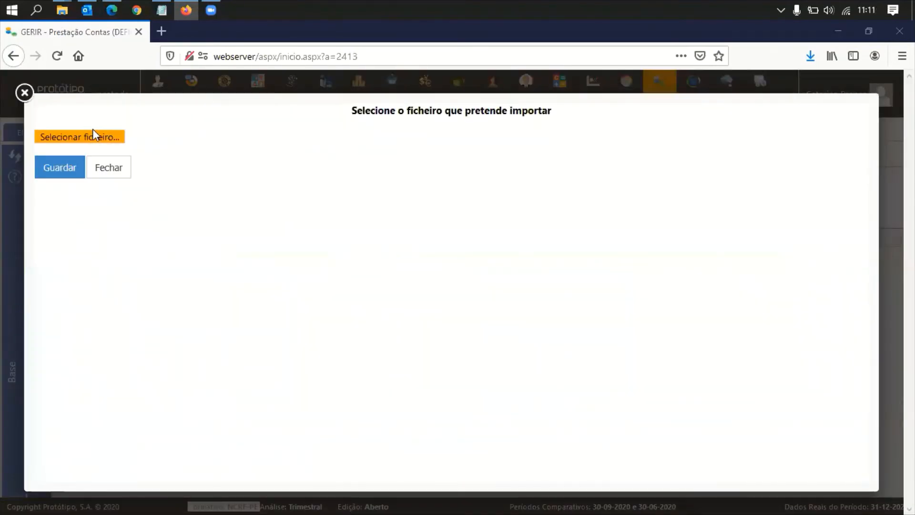
click(224, 231)
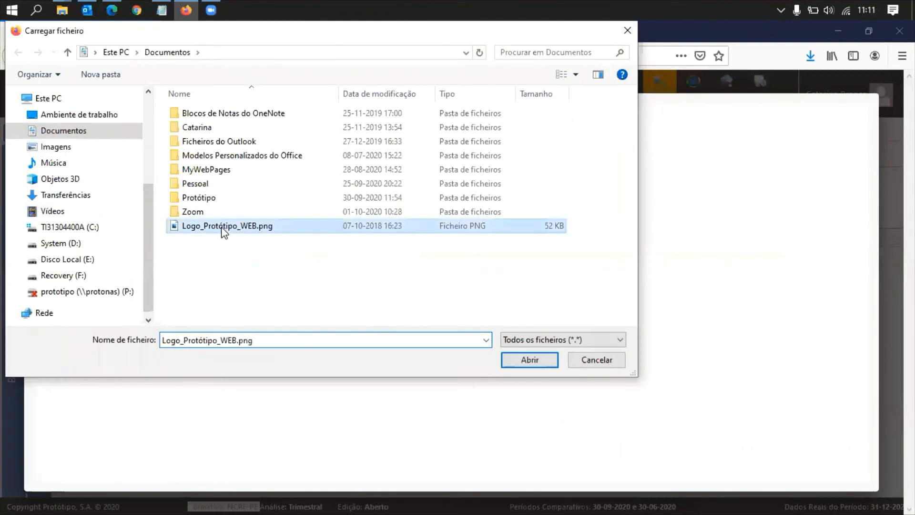
double_click(224, 231)
click(61, 217)
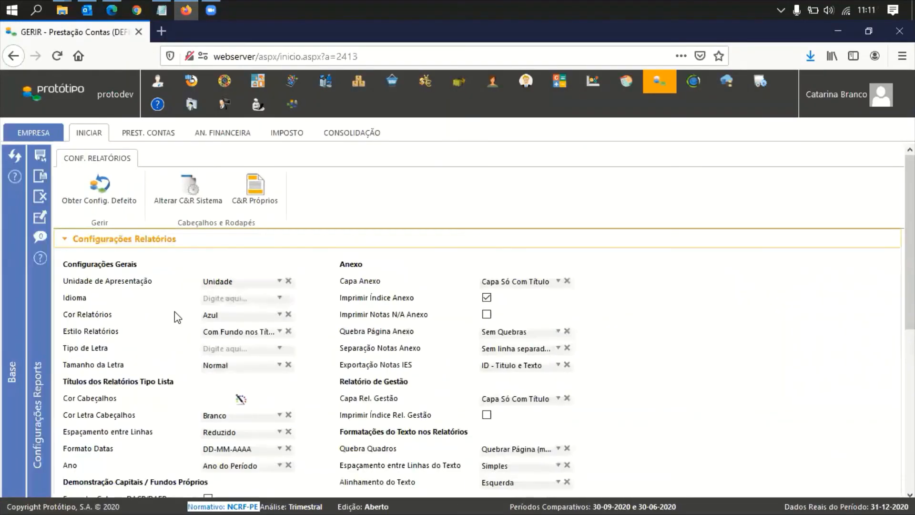
click(143, 239)
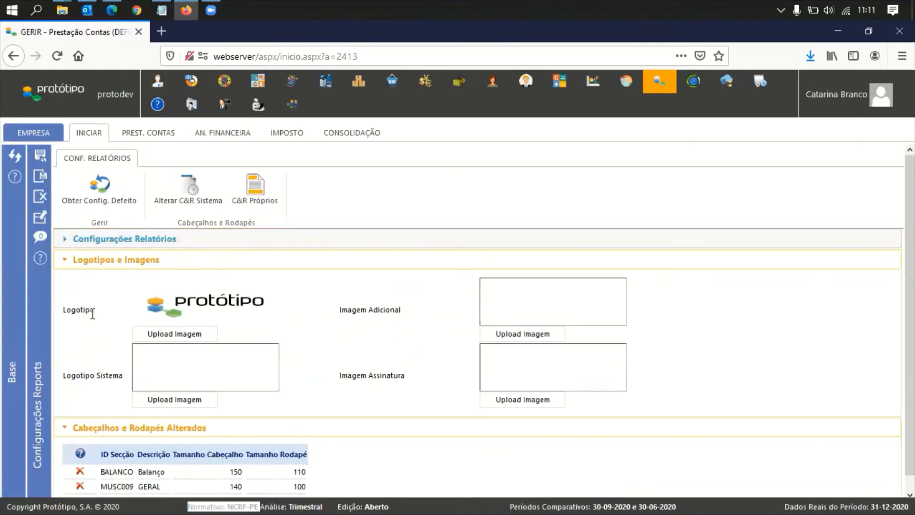
click(40, 176)
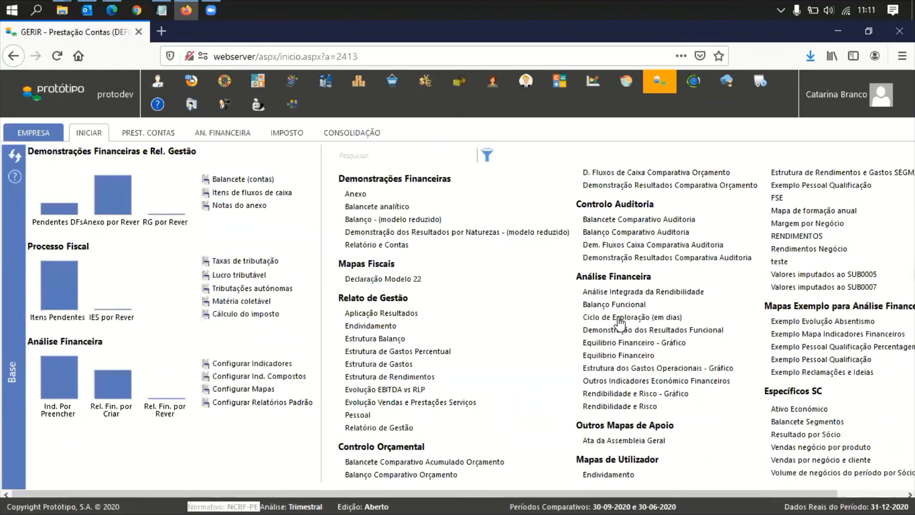
Preview the Balanço Funcional report to check the logo in its header, and close the preview.
click(619, 309)
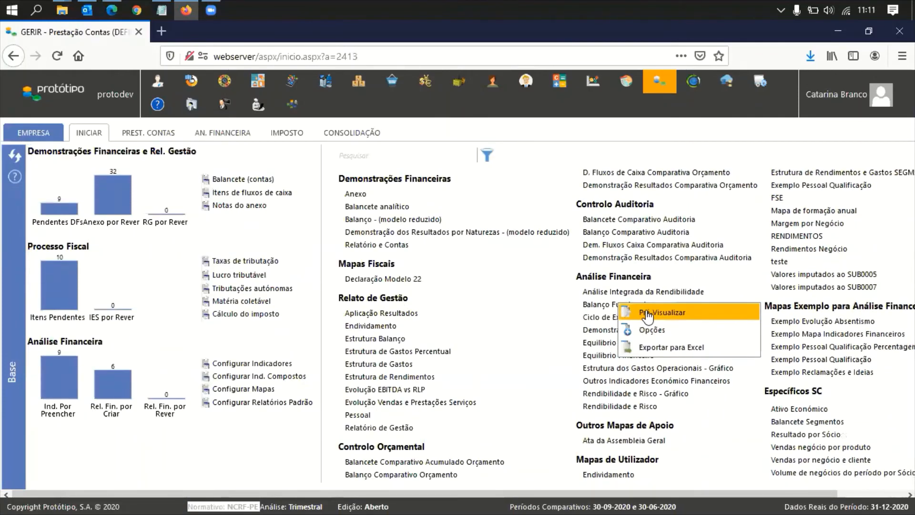
click(646, 312)
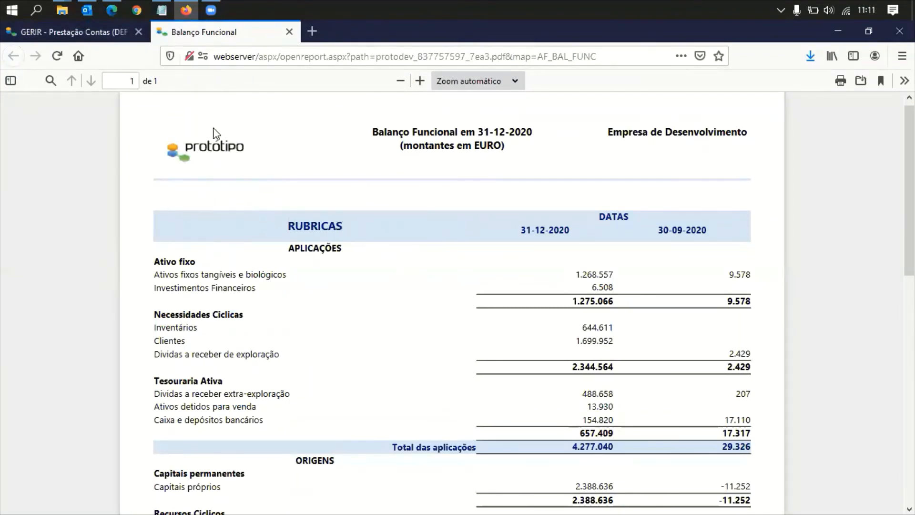
click(289, 32)
Reopen the report configuration and add DR por Naturezas to the system headers and footers being altered.
click(99, 138)
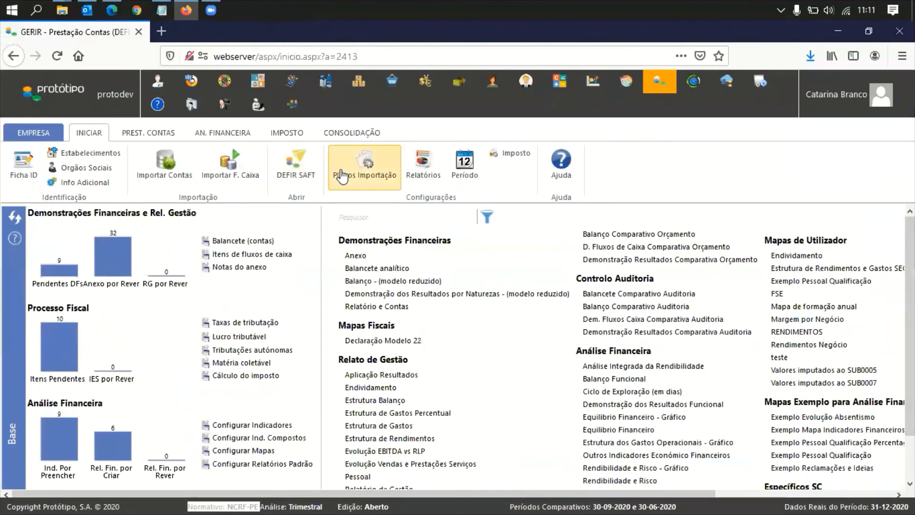
click(423, 162)
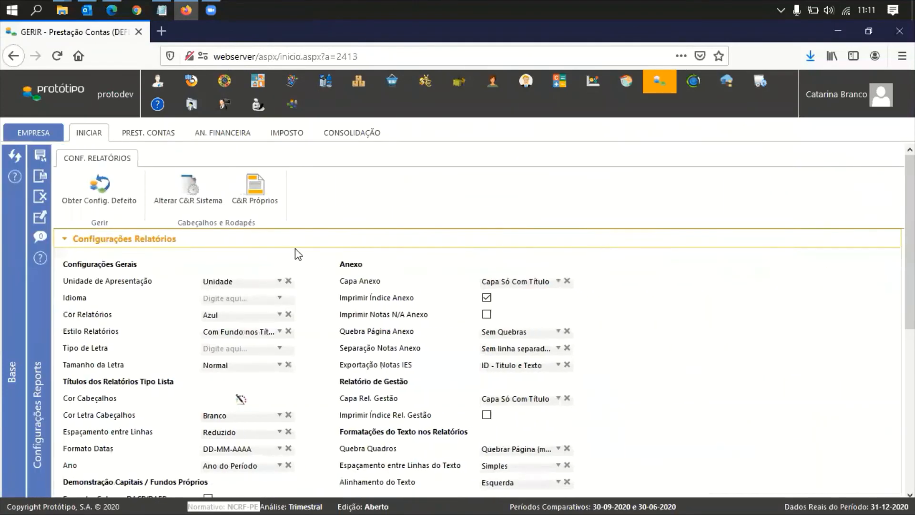
click(306, 246)
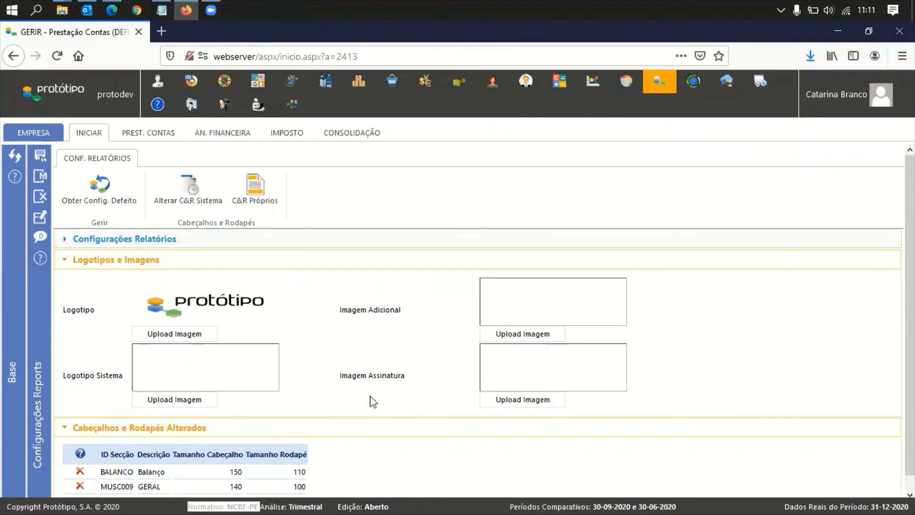
click(182, 202)
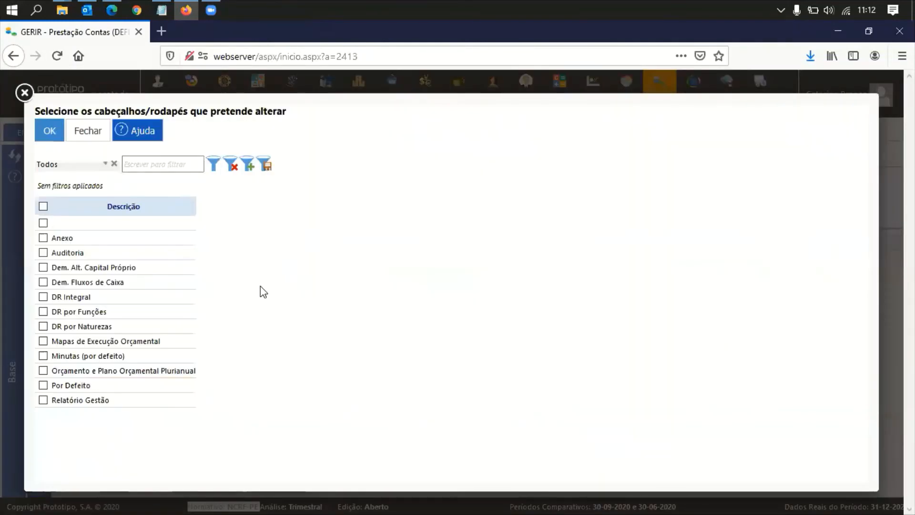
click(42, 326)
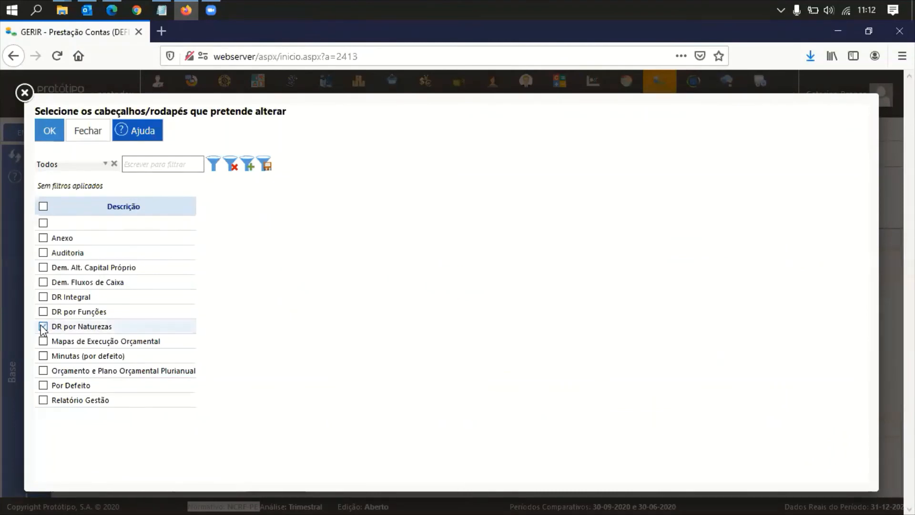
click(48, 131)
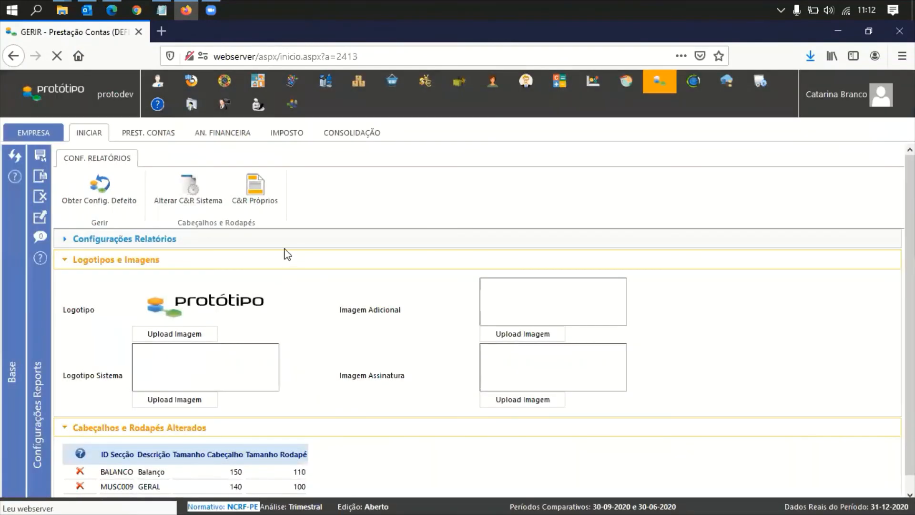
Collapse the Logotipos e Imagens section and open the DR por Naturezas entry under Cabeçalhos e Rodapés Alterados.
click(275, 244)
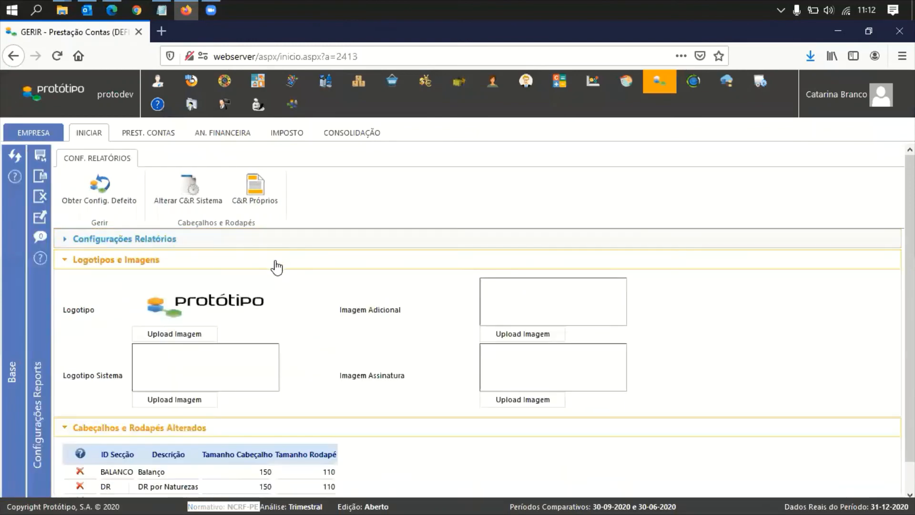
click(275, 263)
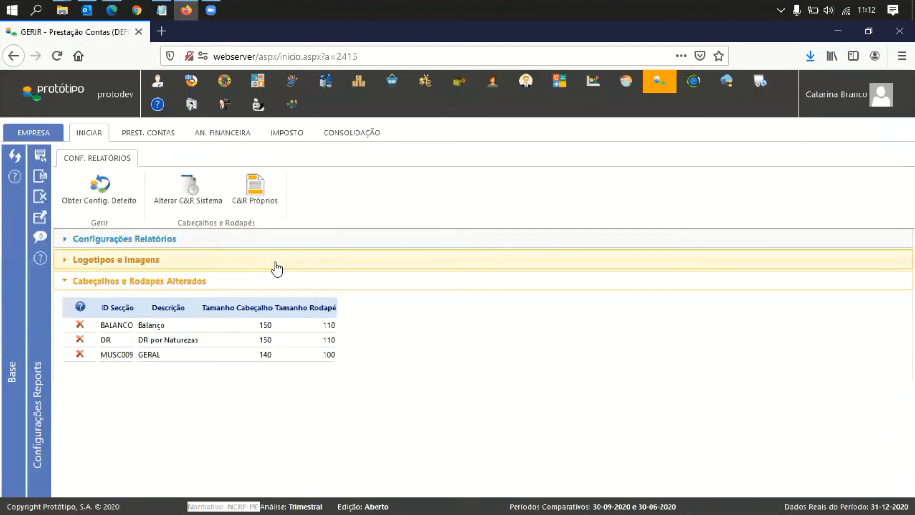
click(158, 343)
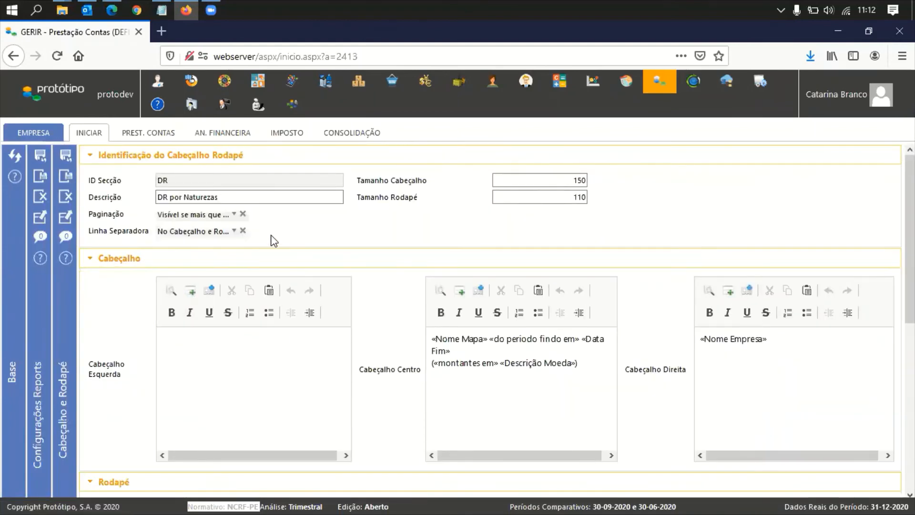
Review the Paginação and Linha Separadora options and the header and footer size fields of DR por Naturezas.
click(206, 218)
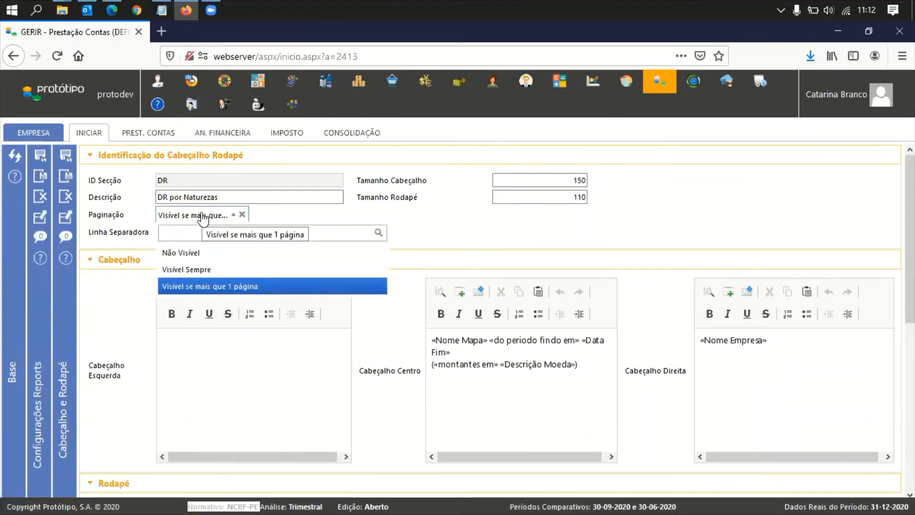
click(202, 220)
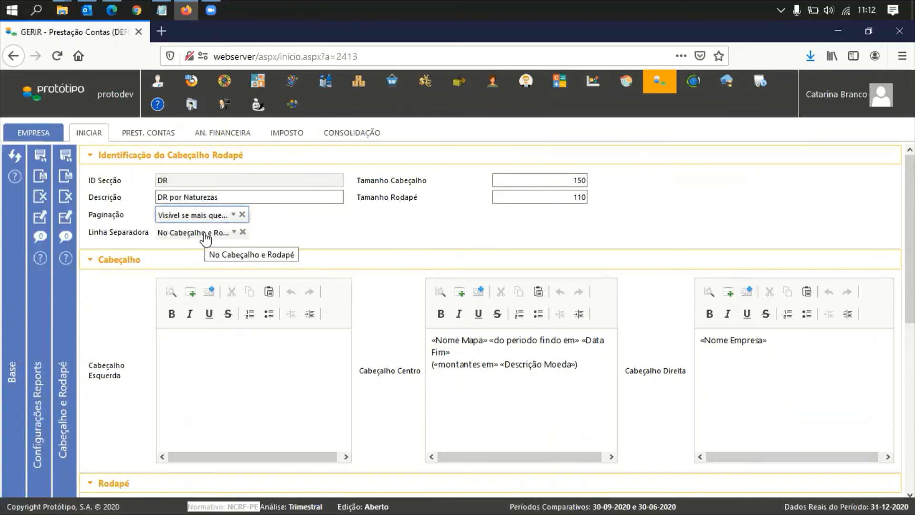
click(205, 234)
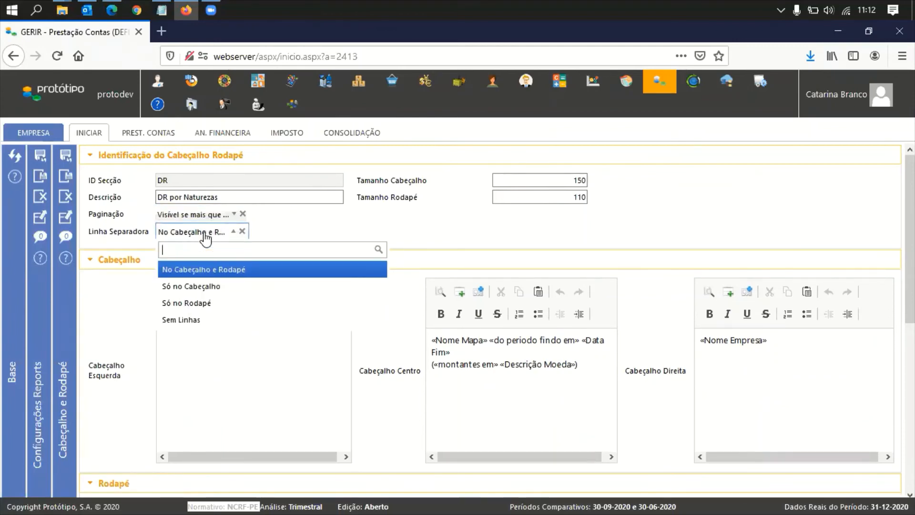
click(205, 233)
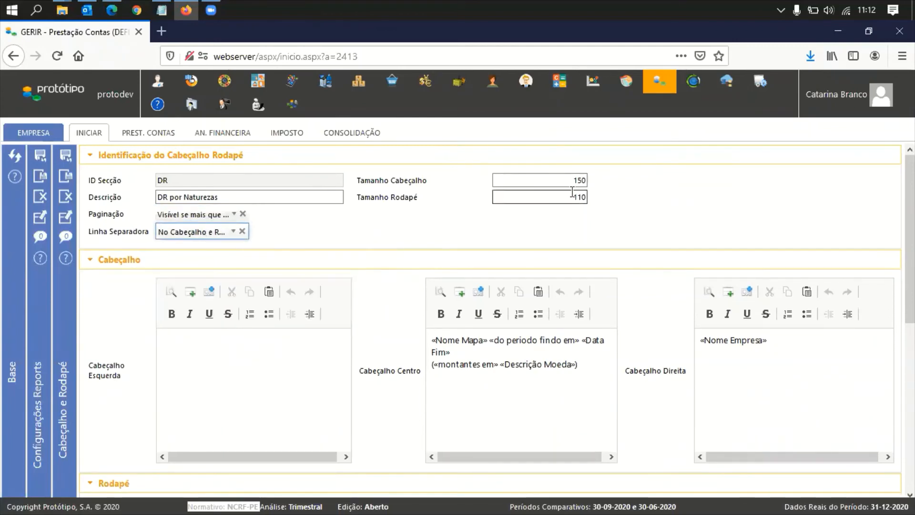
drag(568, 182, 590, 200)
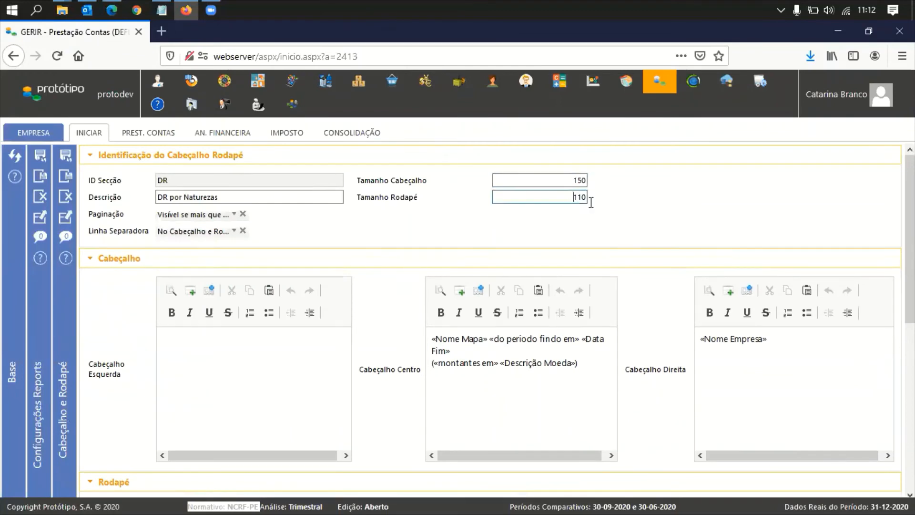
click(507, 211)
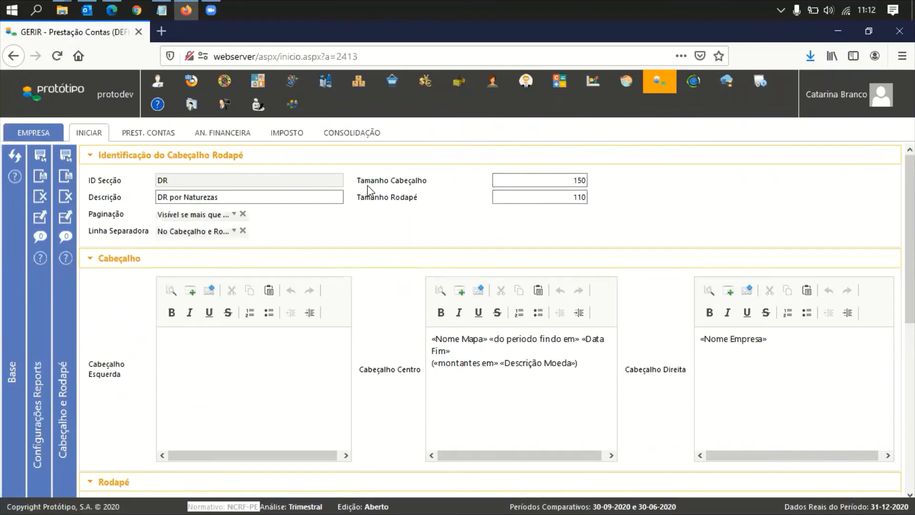
Collapse the Identificação do Cabeçalho Rodapé section and examine the fields used in the centre and right headers.
click(374, 162)
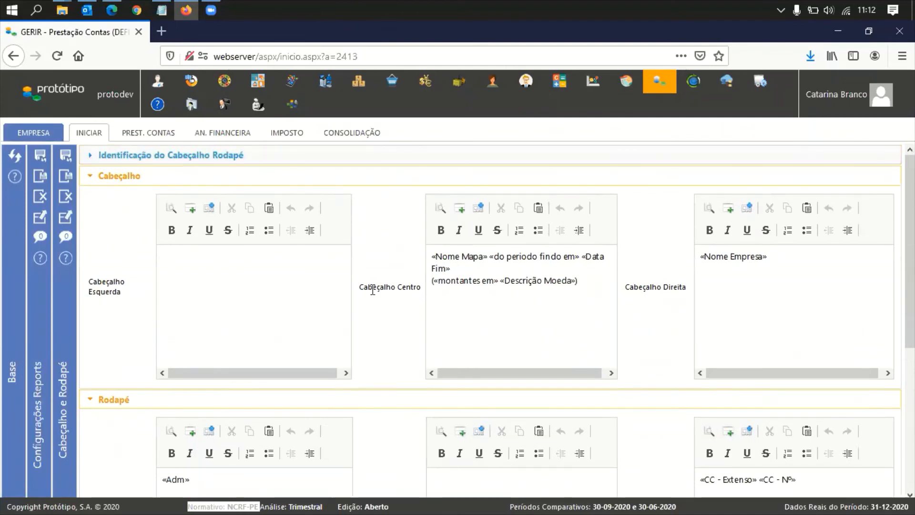
click(433, 256)
drag(432, 256, 488, 256)
click(498, 260)
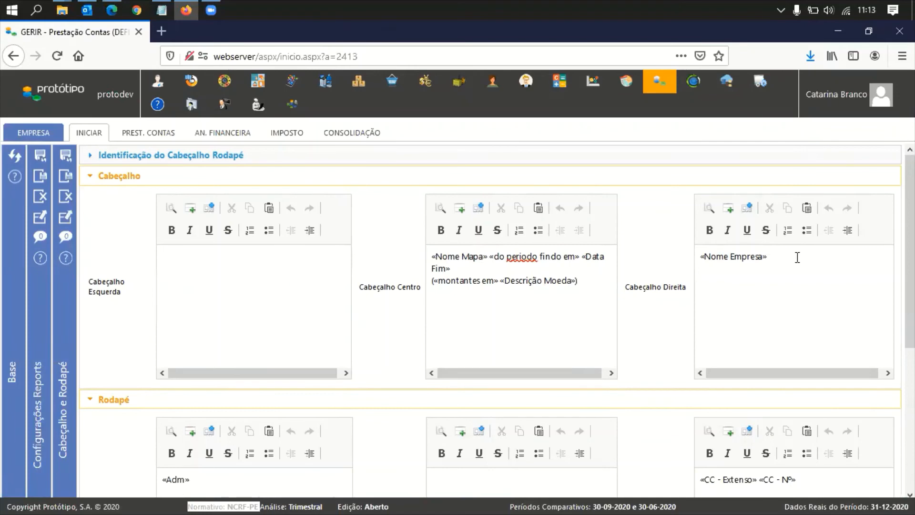
drag(766, 256, 728, 257)
click(772, 261)
click(784, 263)
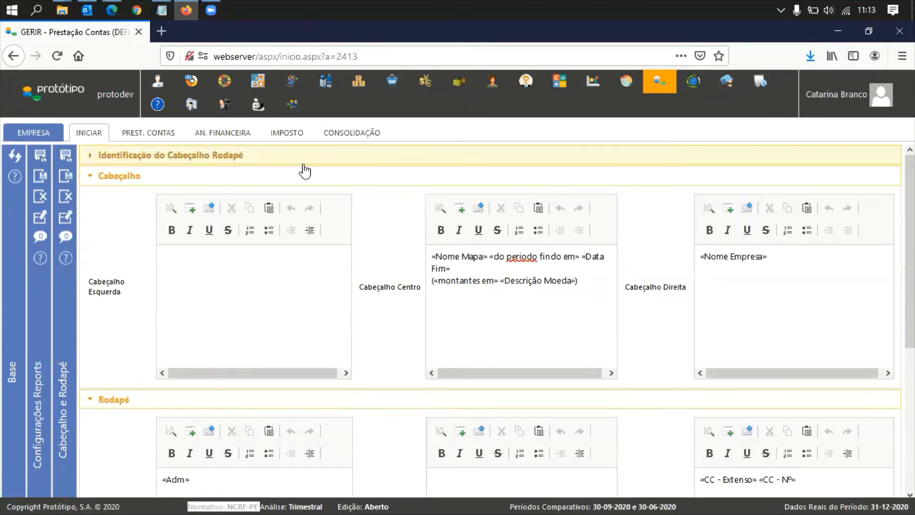
click(88, 136)
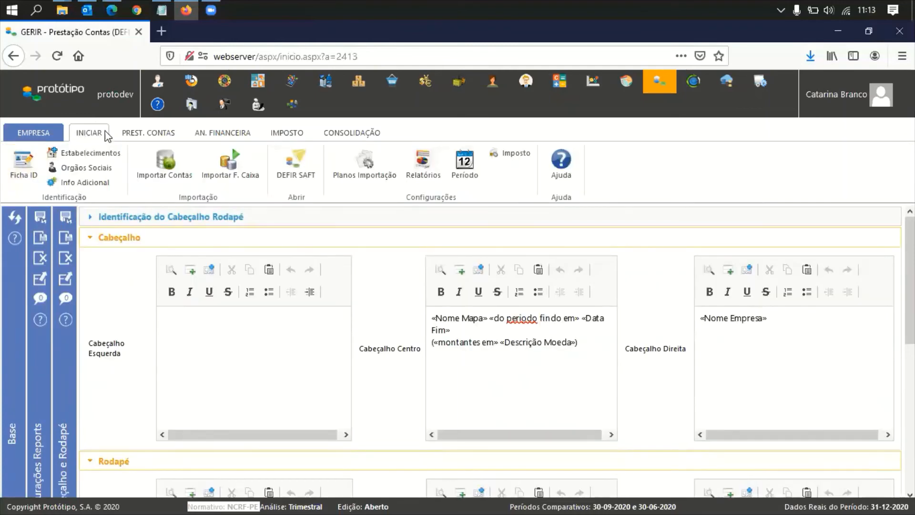
Examine the fields used in Rodapé Esquerda and Rodapé Direita.
scroll(691, 315, down, 3)
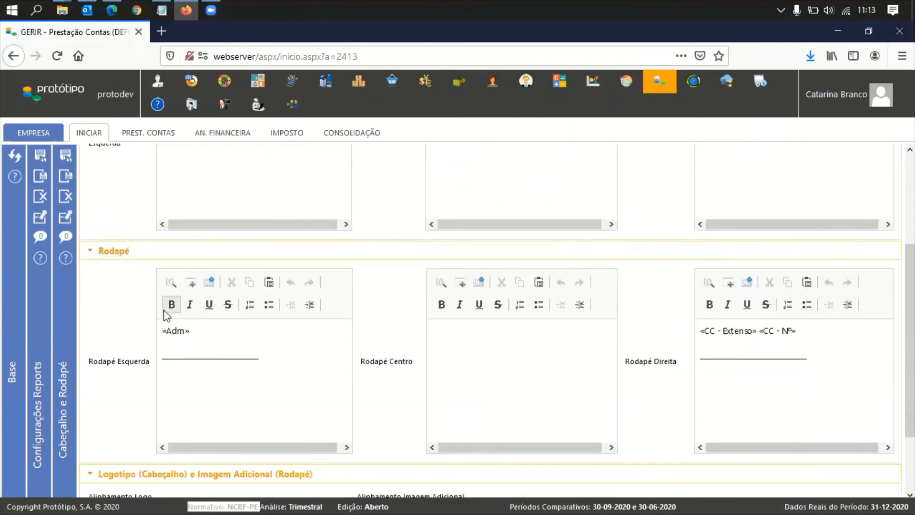
mouse_move(196, 335)
mouse_down()
mouse_move(163, 333)
mouse_move(179, 332)
mouse_up()
click(164, 333)
click(177, 332)
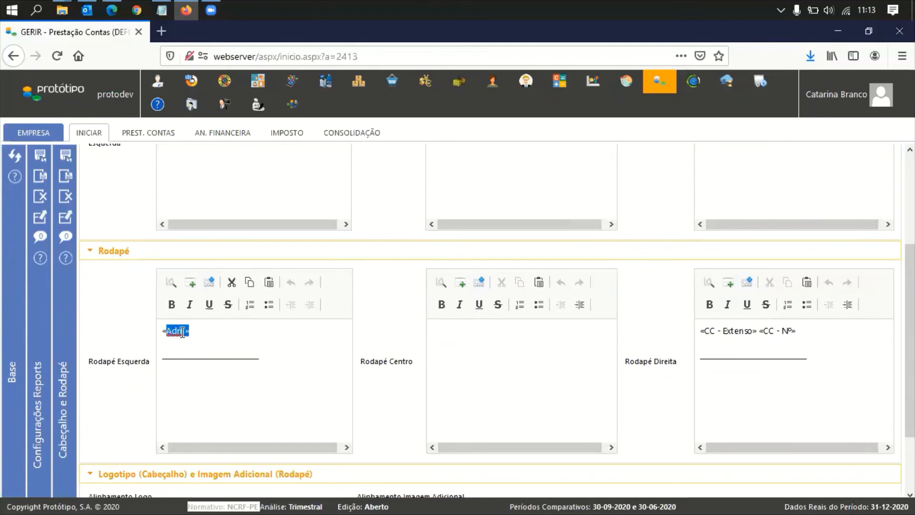
click(213, 330)
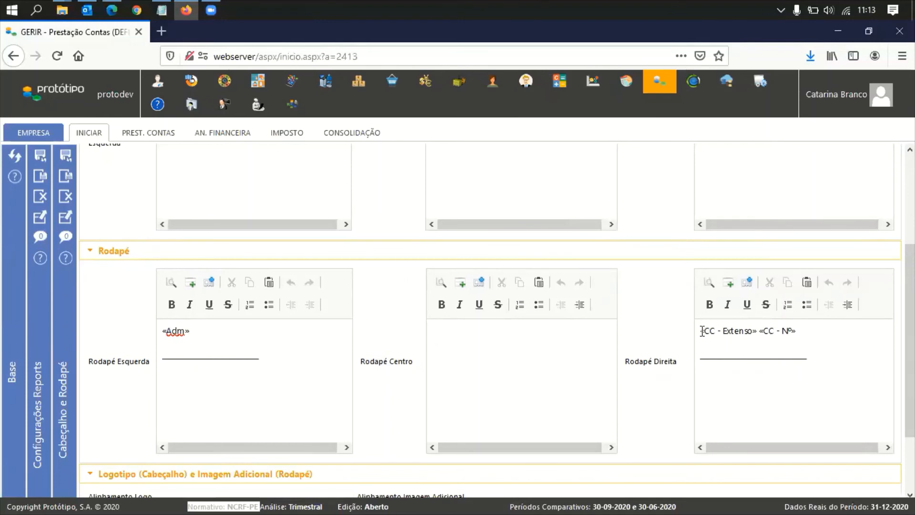
drag(701, 330, 761, 332)
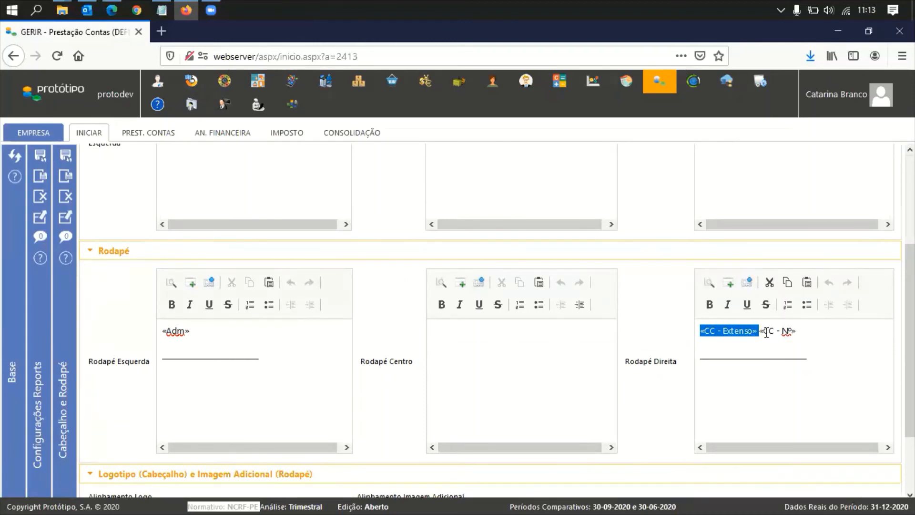
click(766, 332)
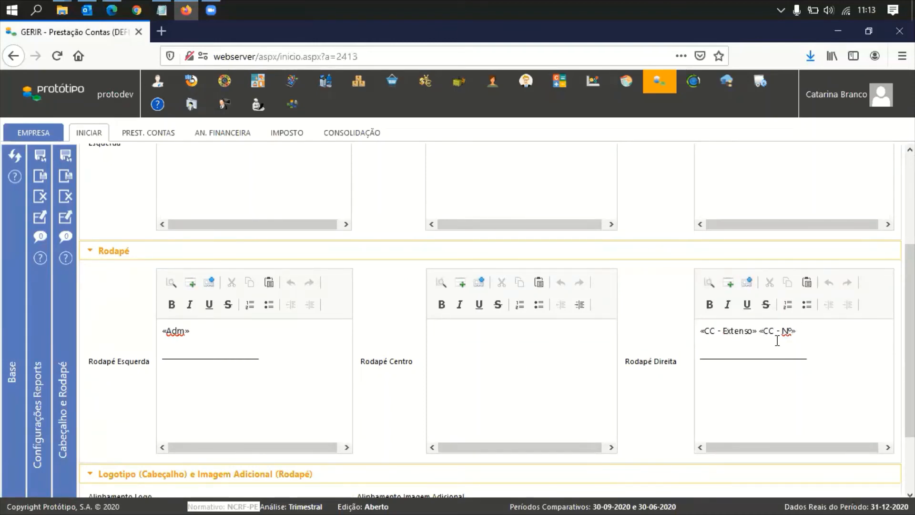
drag(805, 328, 709, 331)
Enter TESTE in Rodapé Centro and browse the system fields available for insertion below it.
key(Return)
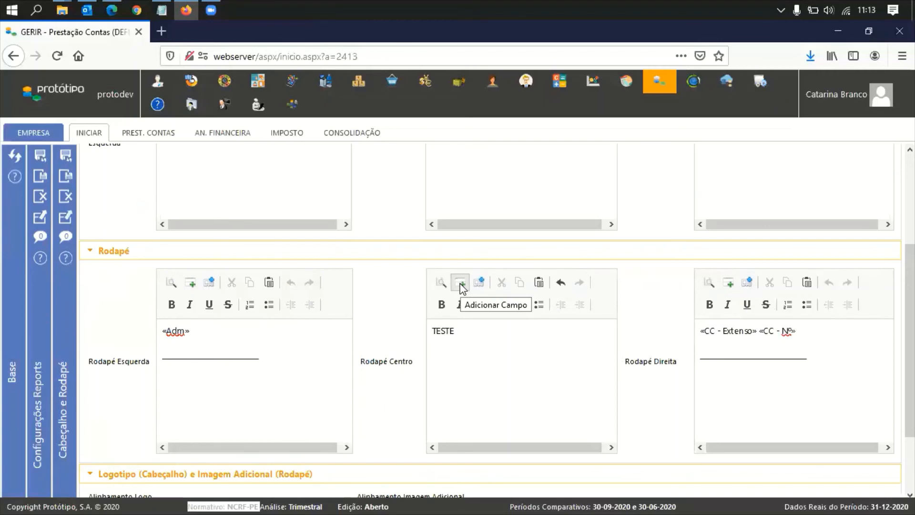
click(460, 283)
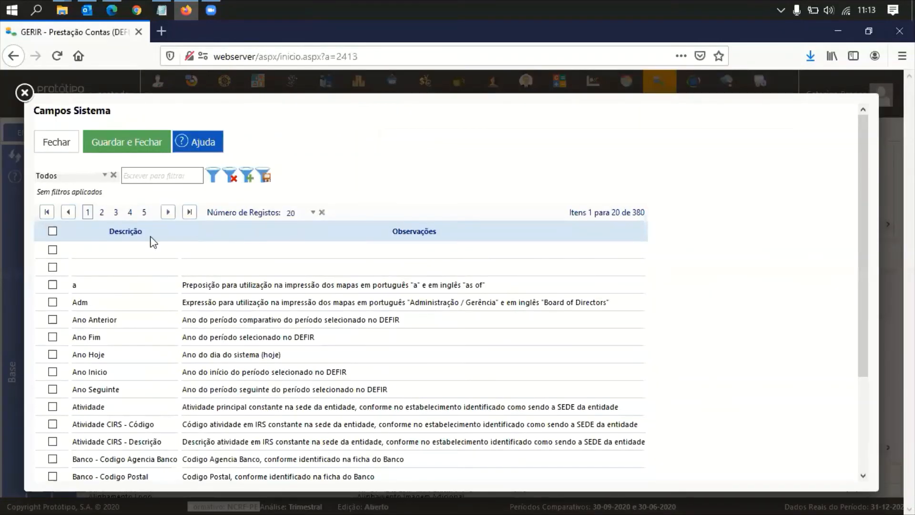
scroll(288, 363, down, 3)
scroll(288, 363, up, 3)
click(144, 212)
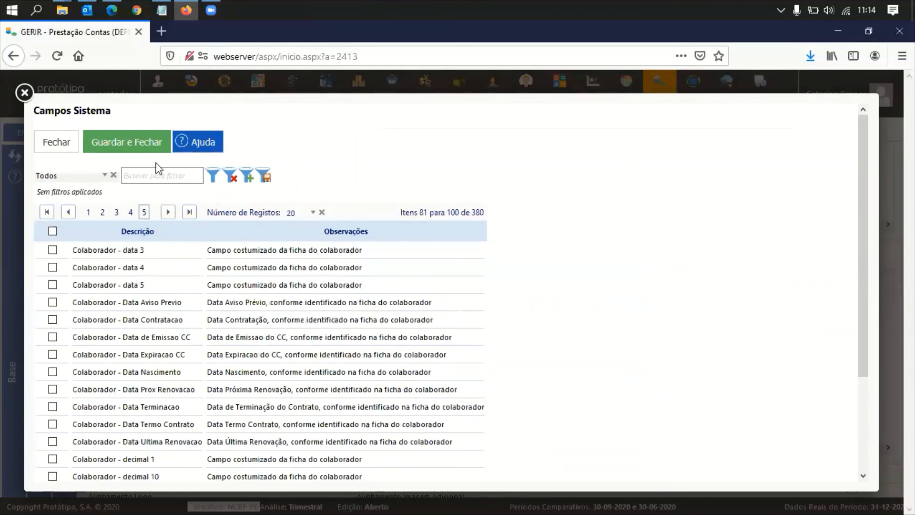
Filter the system fields by "data".
click(164, 176)
text(dat)
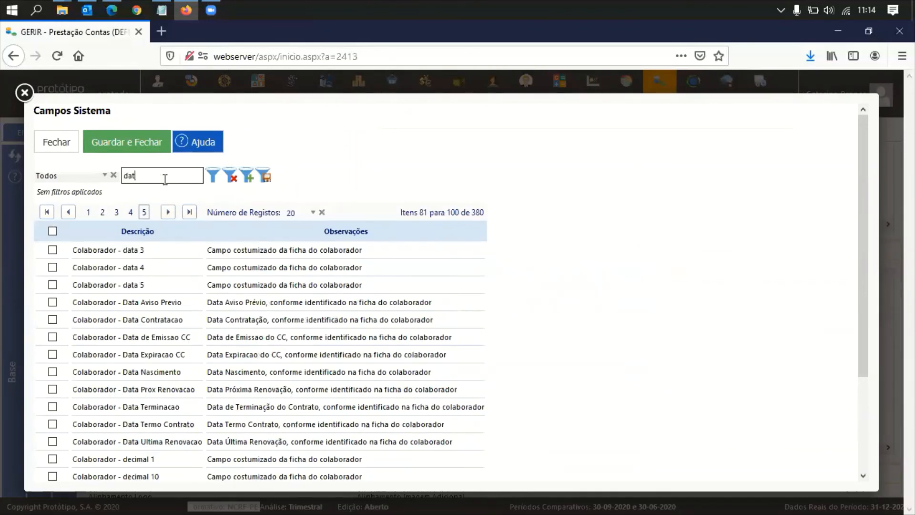
text(a)
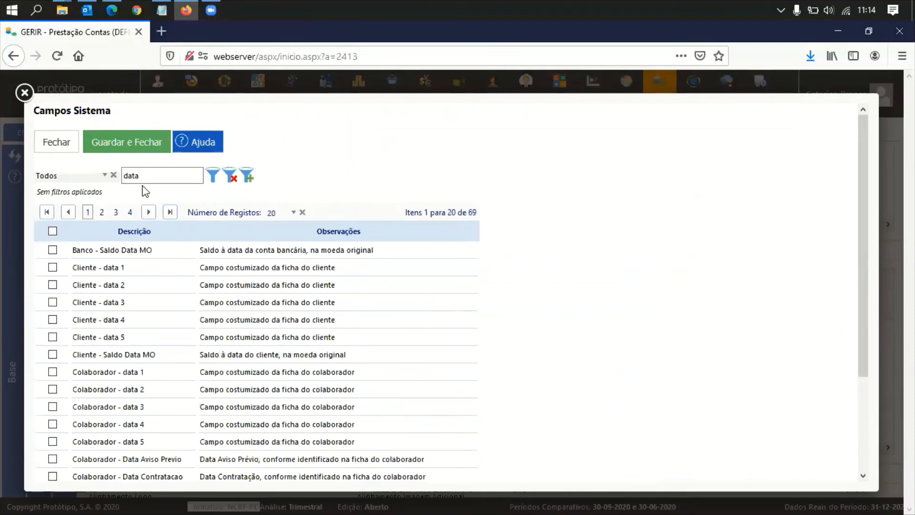
Filter the system fields by "ano" and insert the Ano Hoje field below TESTE in Rodapé Centro.
double_click(126, 175)
key(BackSpace)
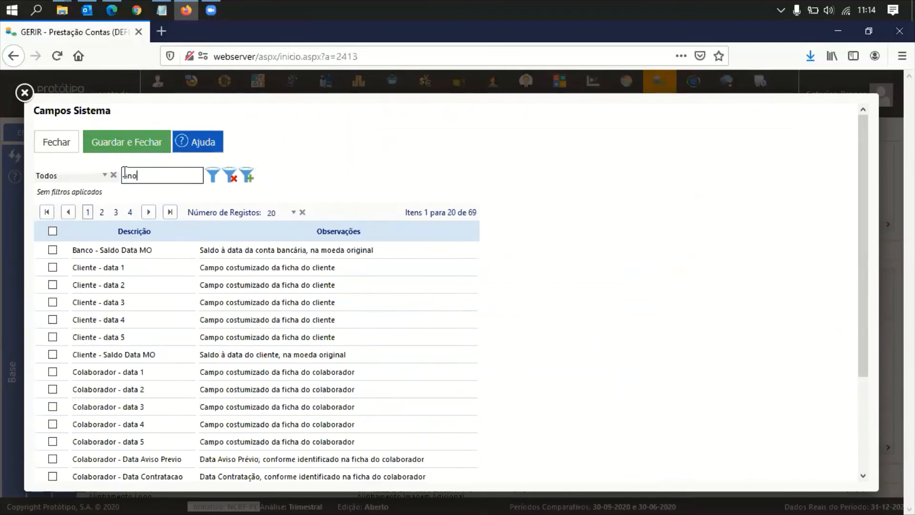
text(ano)
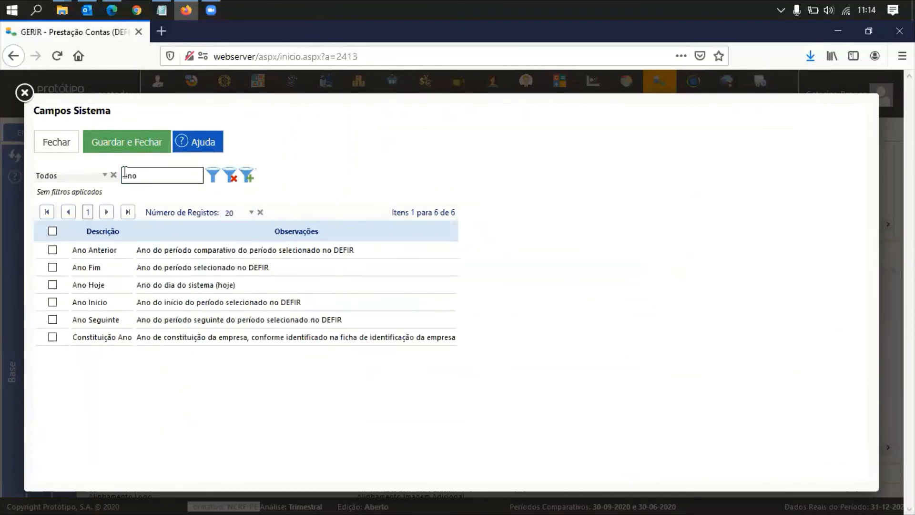
click(53, 285)
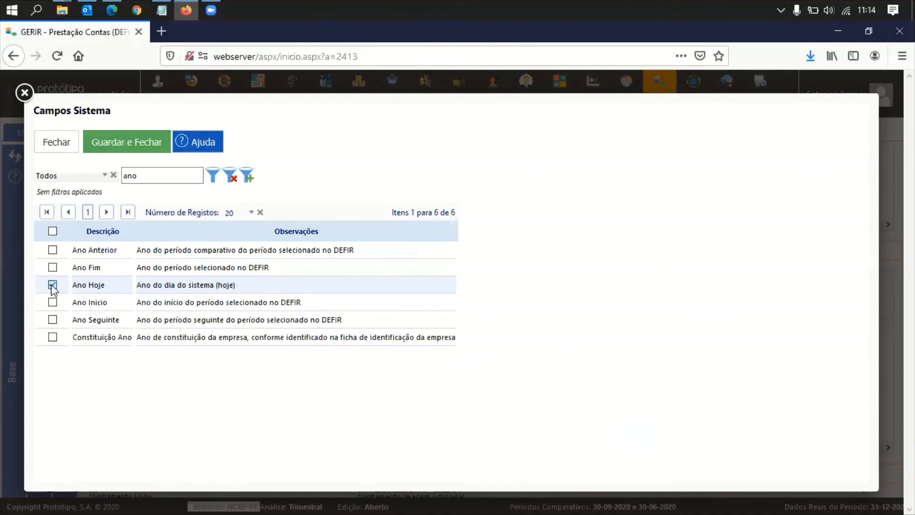
click(126, 142)
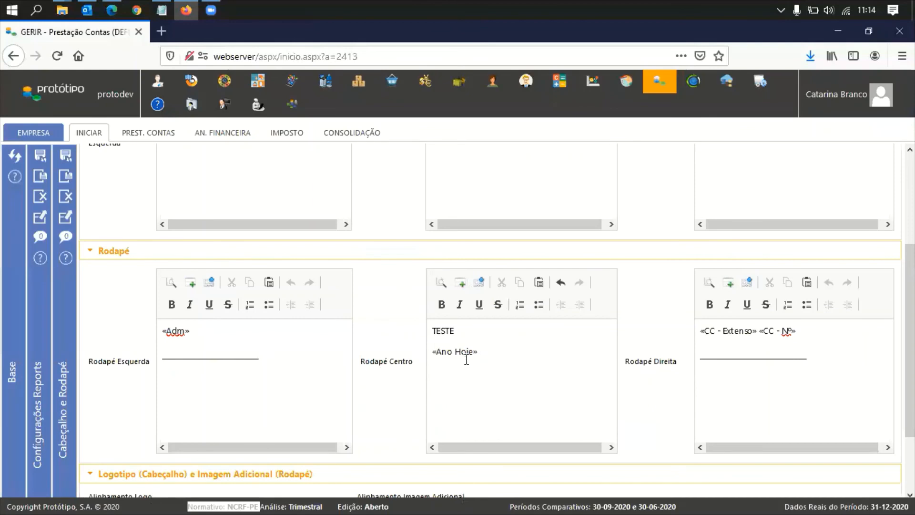
Collapse the Rodapé section and review the header logo's alignment options and its specific-logo field.
scroll(401, 405, down, 1)
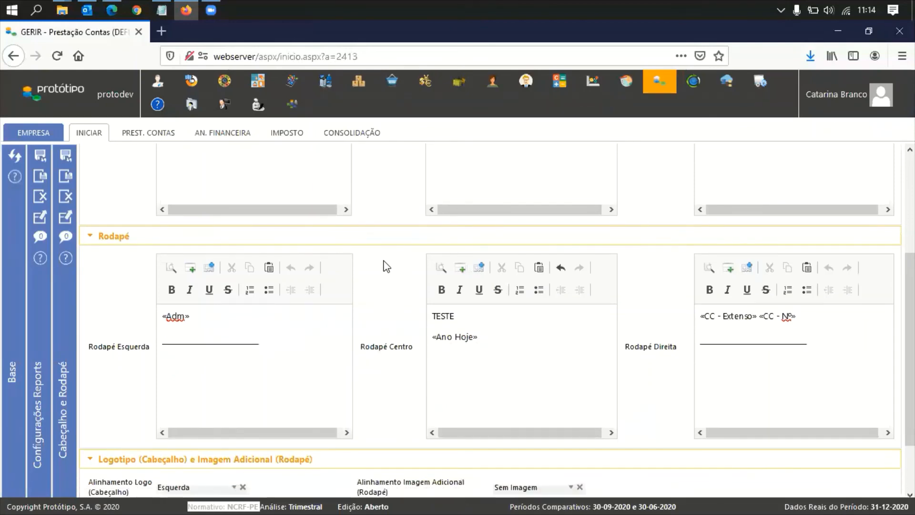
click(384, 241)
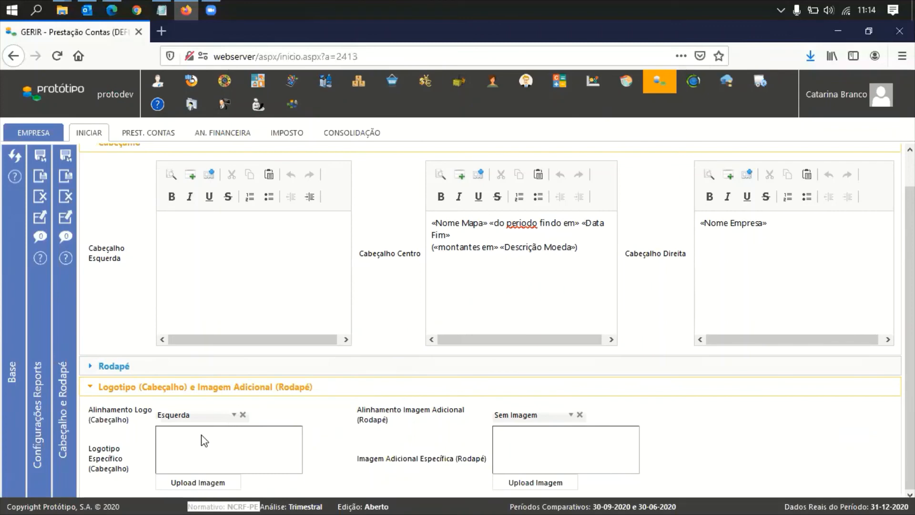
click(200, 421)
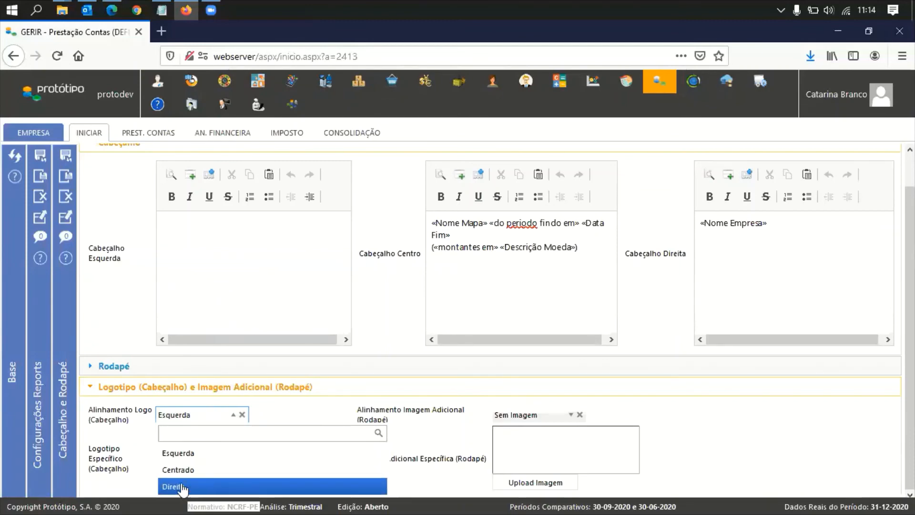
click(196, 421)
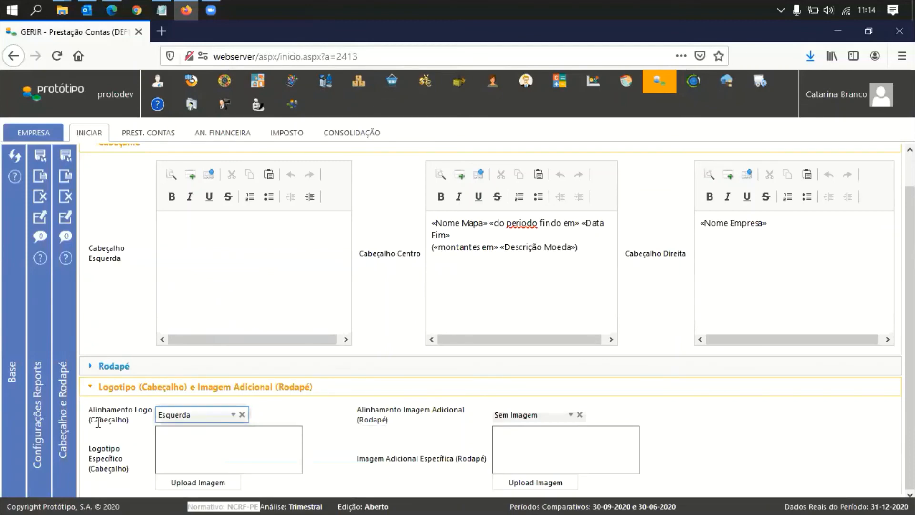
drag(98, 422, 122, 466)
click(380, 435)
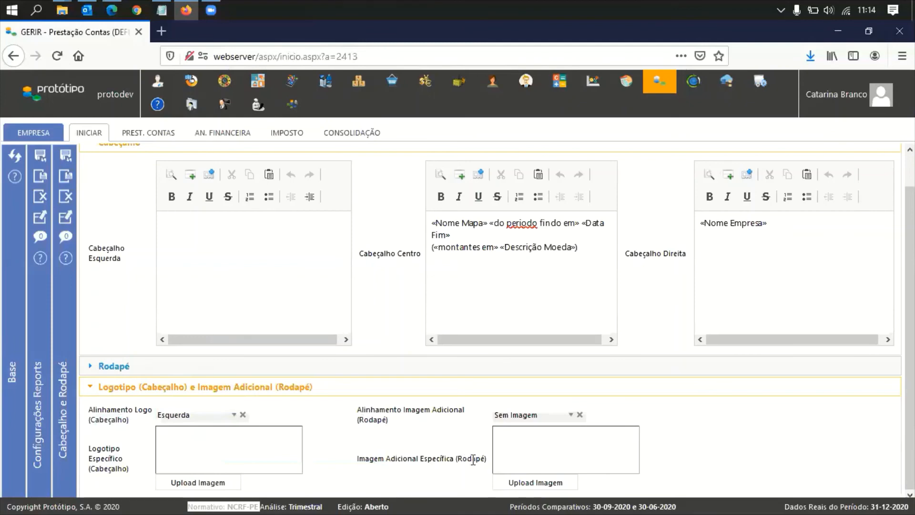
Review the specific additional image field for the footer and its alignment options, keeping Sem Imagem.
drag(483, 459, 456, 459)
click(524, 416)
click(526, 453)
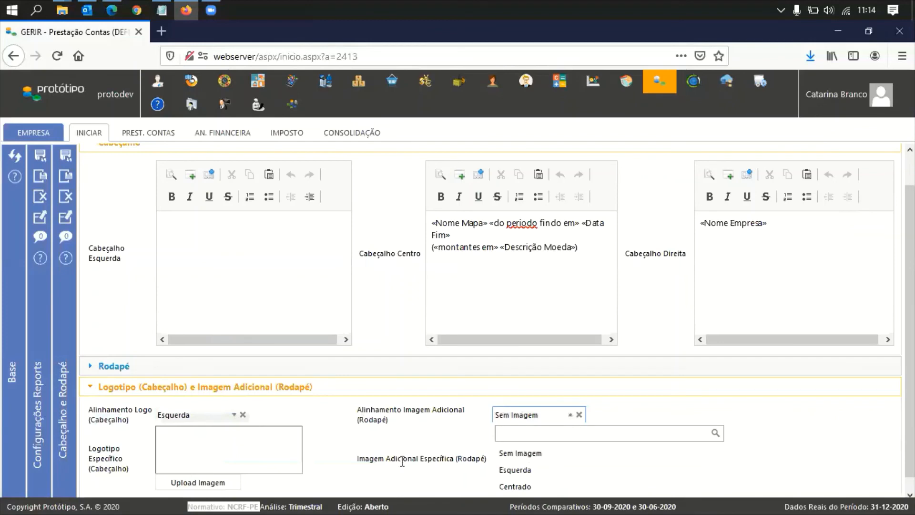
click(548, 406)
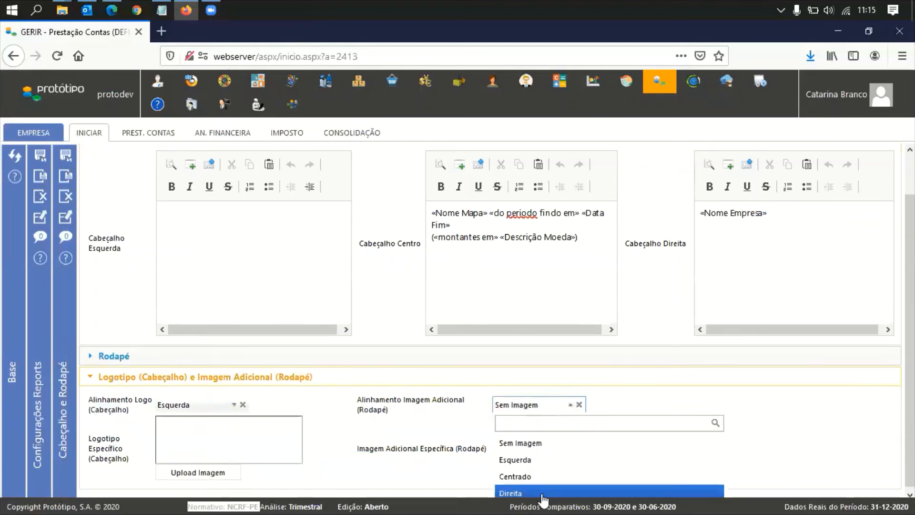
click(548, 406)
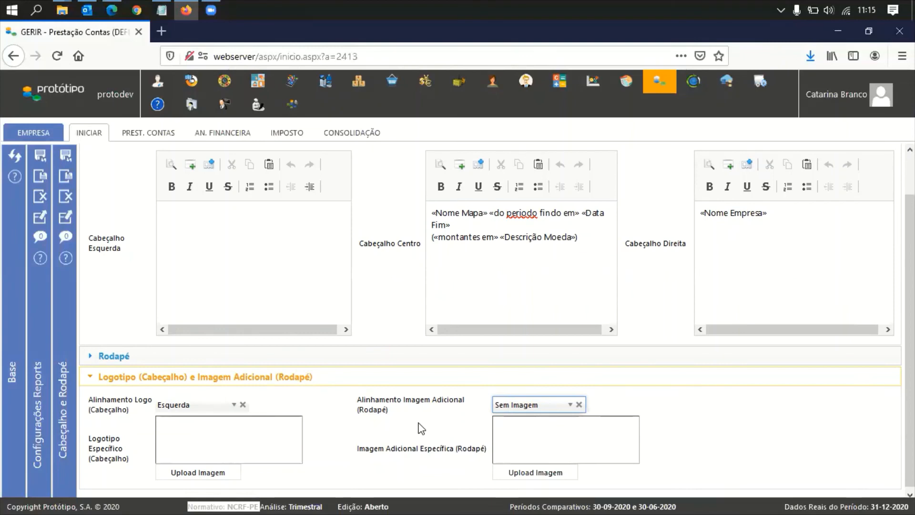
Save and close the header-and-footer form and report configurations, and preview the Demonstração dos Resultados por Naturezas - (modelo reduzido) report.
click(65, 181)
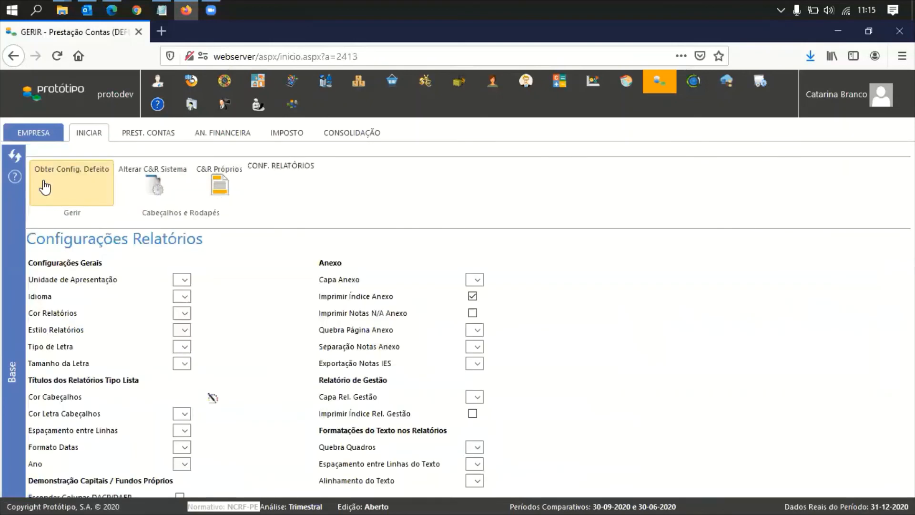
click(41, 179)
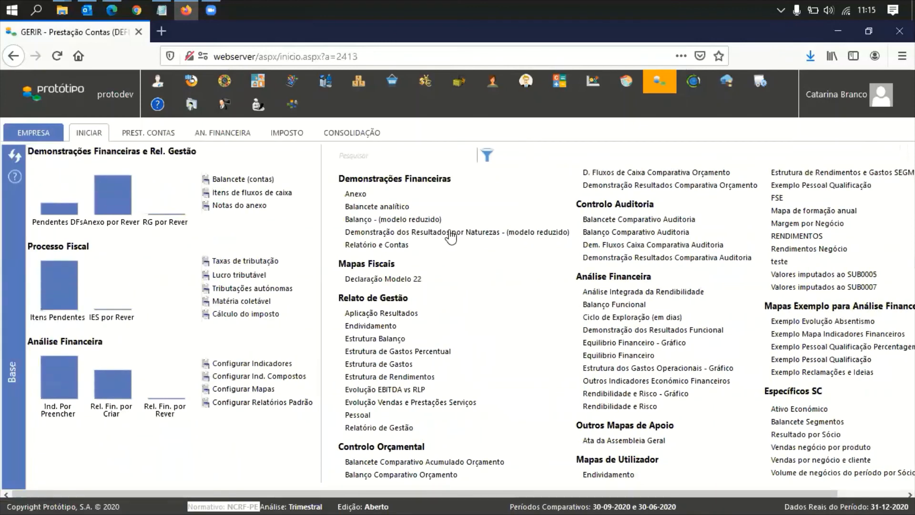
click(446, 232)
click(465, 240)
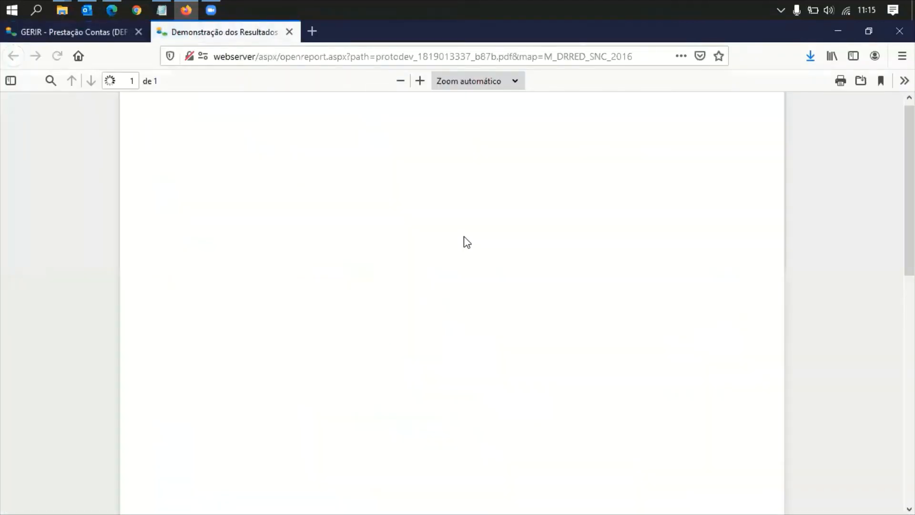
Examine the custom centre footer text and the header of the income statement preview, and close the report.
scroll(478, 358, down, 10)
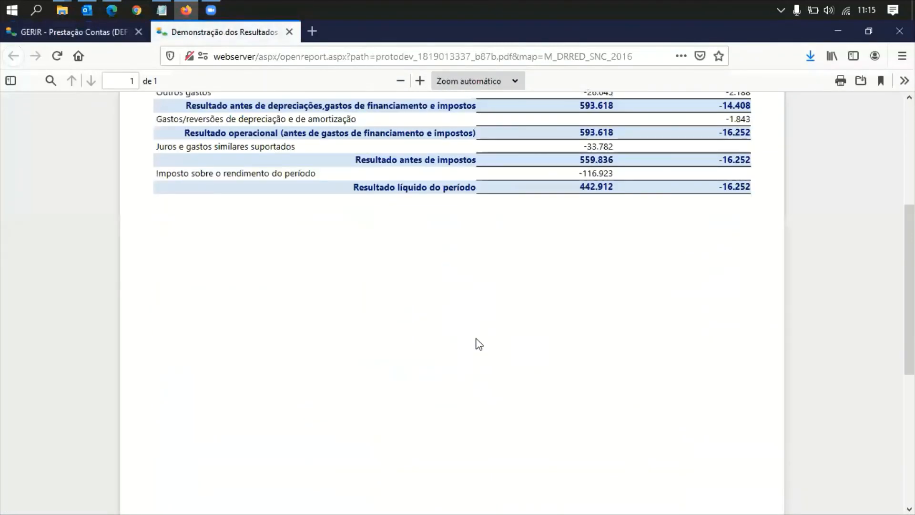
scroll(478, 335, down, 1)
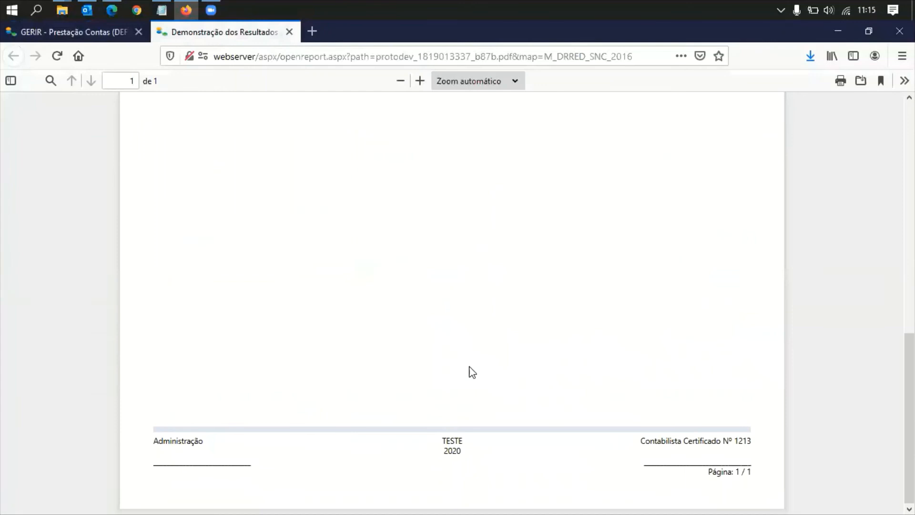
double_click(456, 443)
double_click(448, 451)
scroll(439, 385, up, 10)
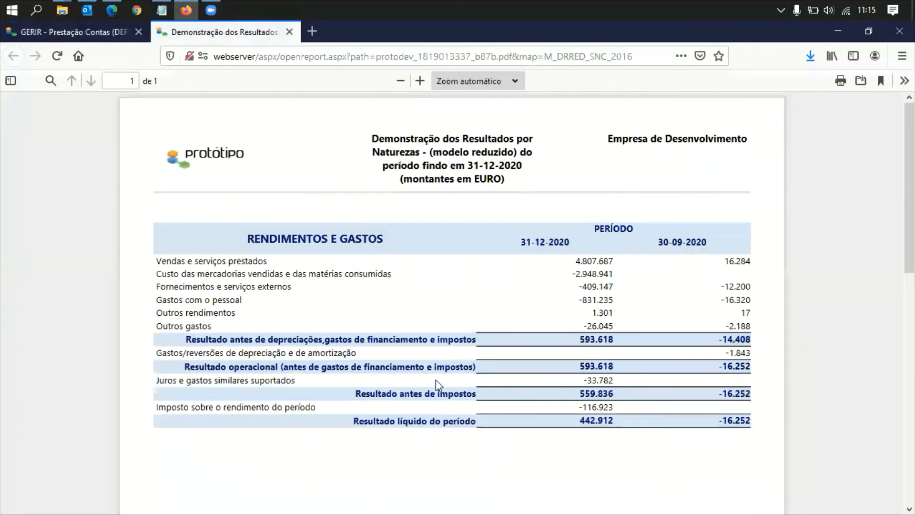
click(289, 32)
Preview the Balanço - (modelo reduzido) report, examine the page down towards its footer, and close it.
click(402, 219)
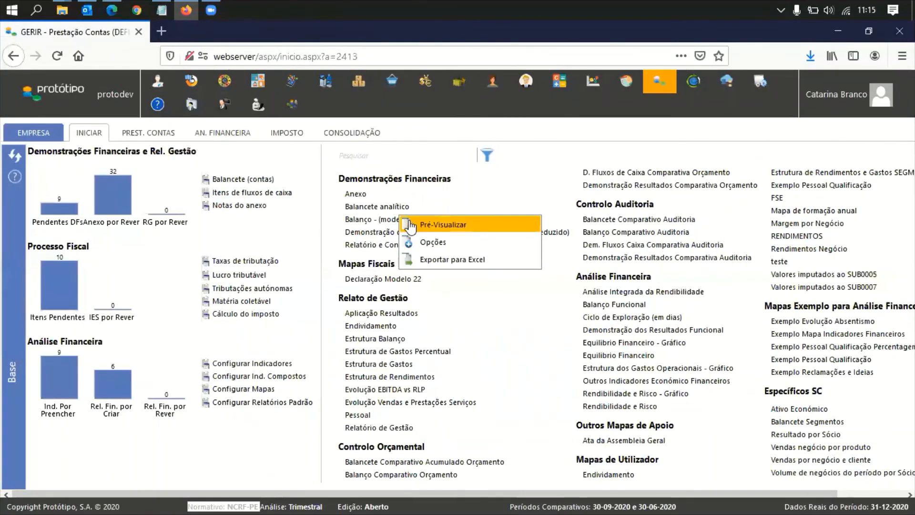
click(420, 224)
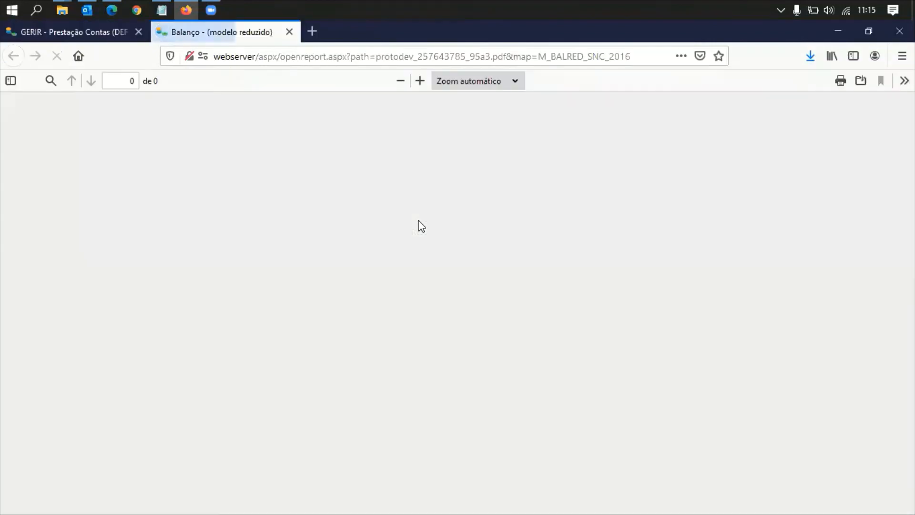
scroll(450, 358, down, 10)
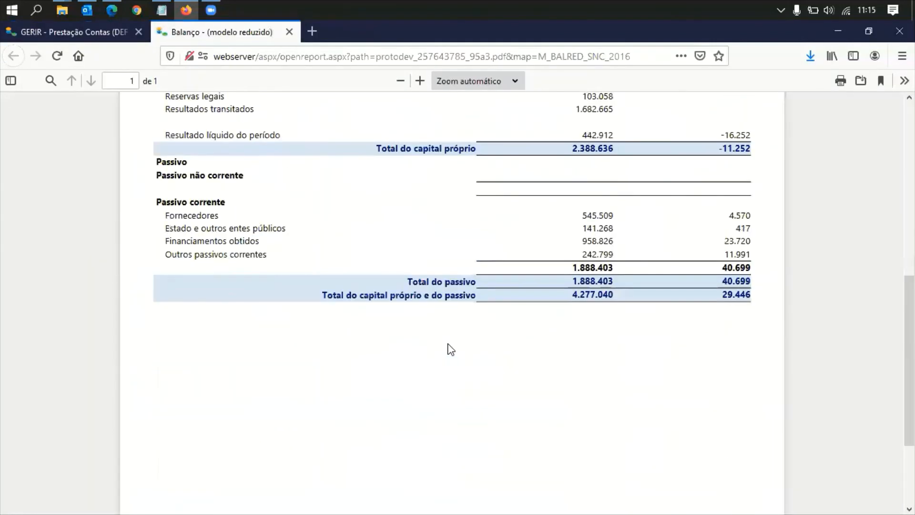
click(287, 32)
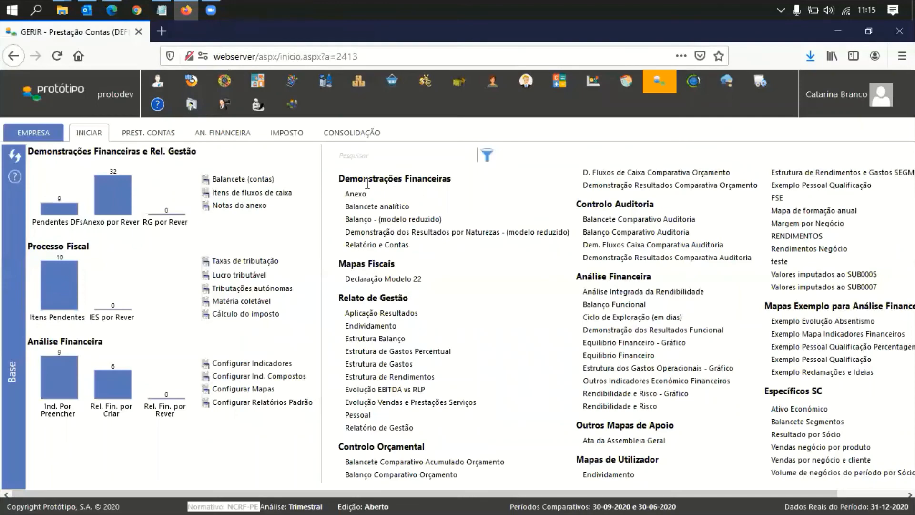
Reopen the report configurations and collapse the Configurações Relatórios and Logotipos e Imagens sections.
click(91, 134)
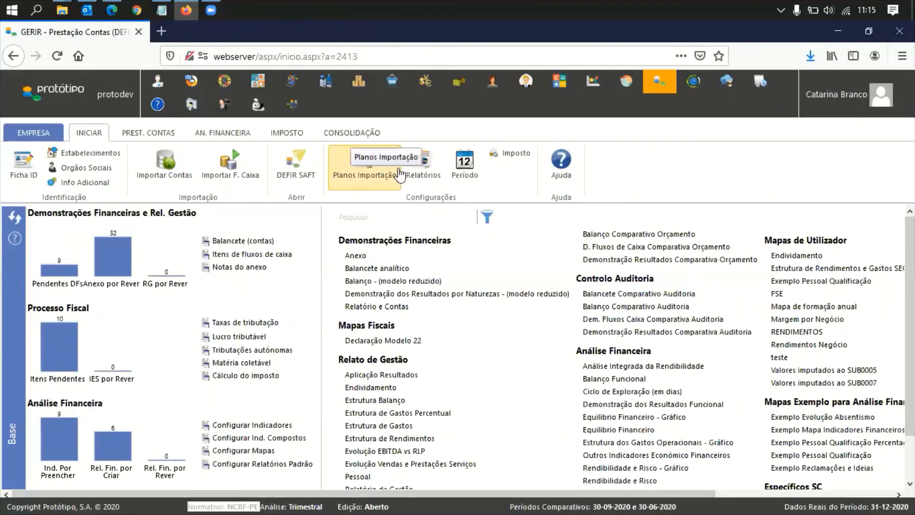
click(425, 167)
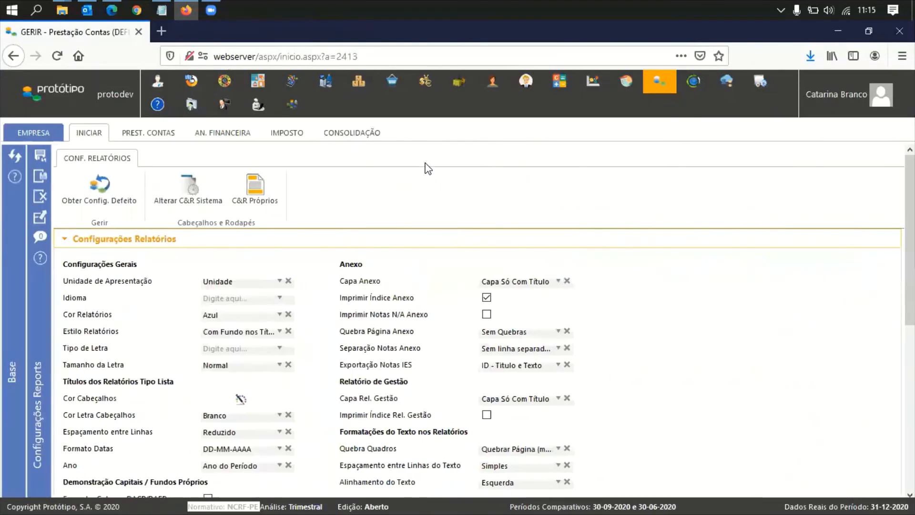
click(337, 246)
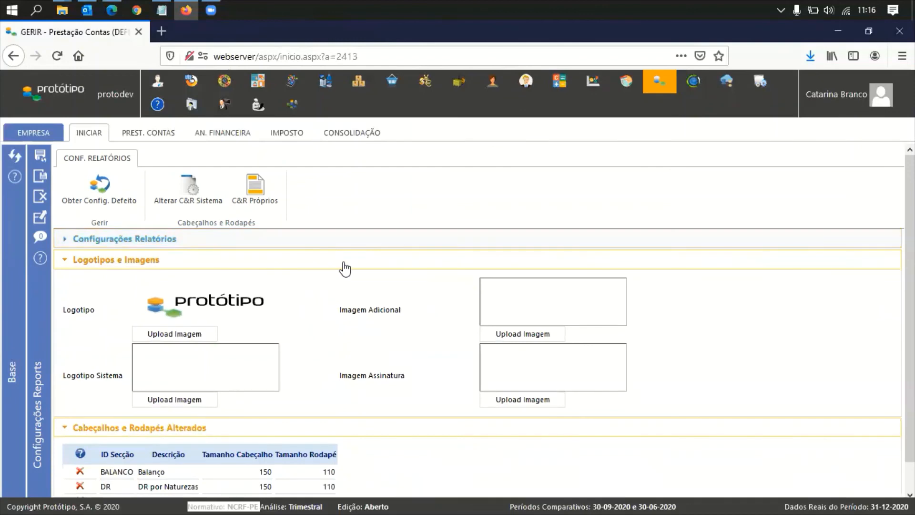
click(344, 267)
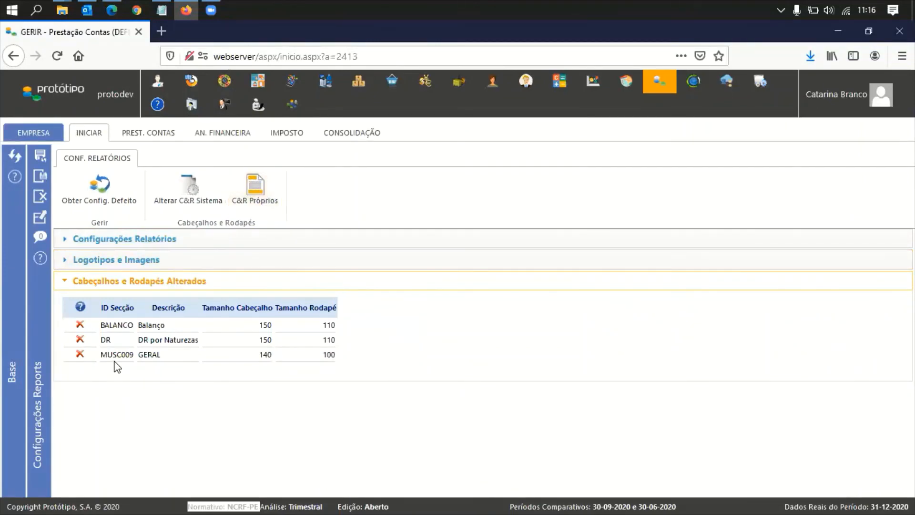
Open the GERAL (MUSC009) header and footer entry, review its header, footer and logo sections, and close it without saving.
click(149, 361)
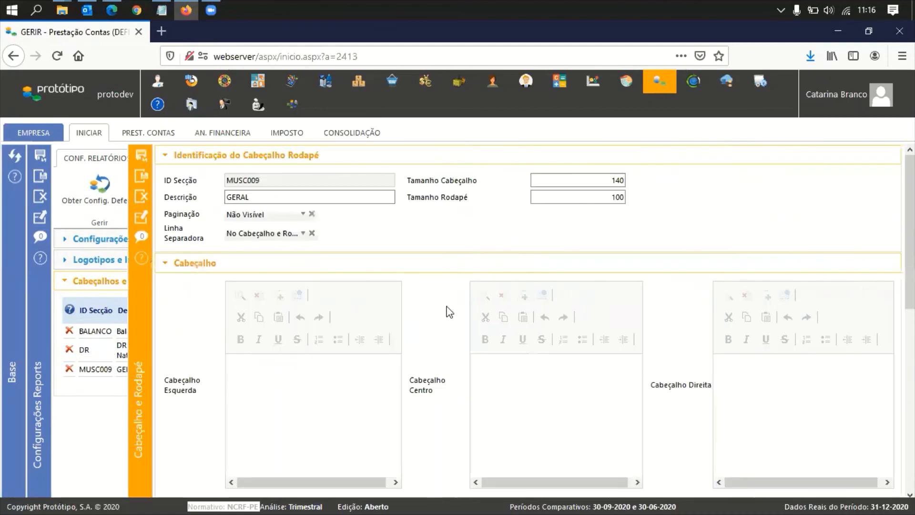
scroll(392, 351, down, 5)
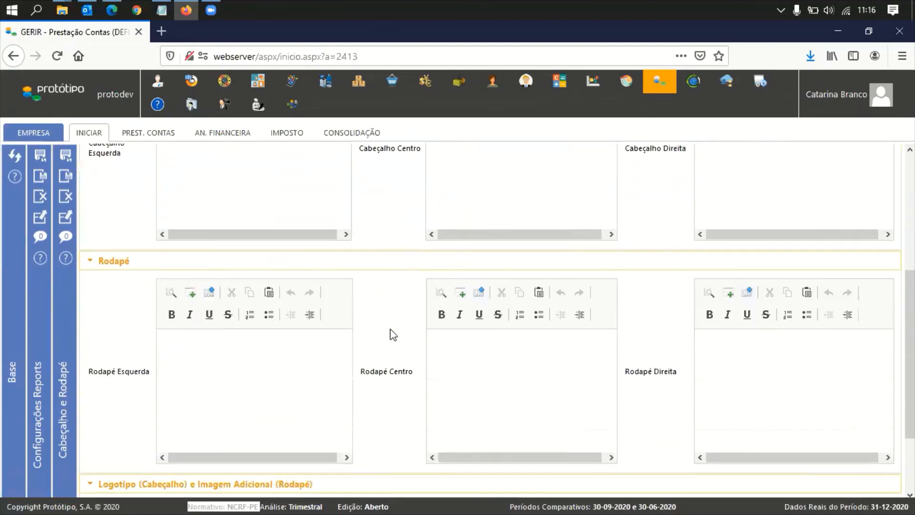
scroll(393, 335, down, 2)
scroll(392, 330, up, 7)
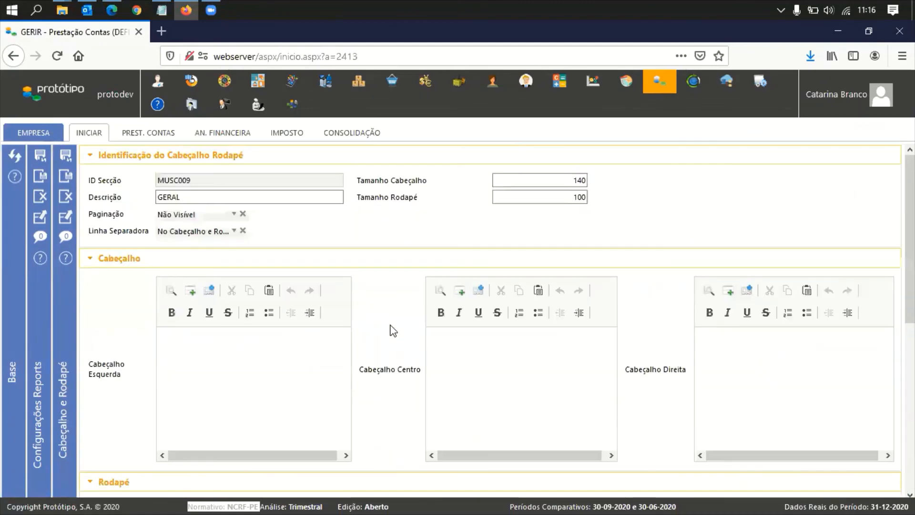
click(64, 198)
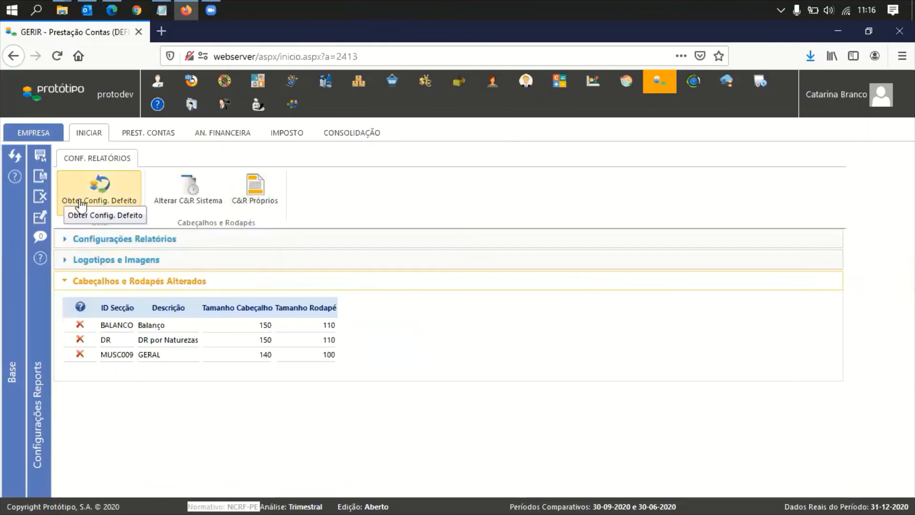
Expand the Configurações Relatórios section and restore the default report configurations.
click(227, 241)
scroll(388, 380, down, 2)
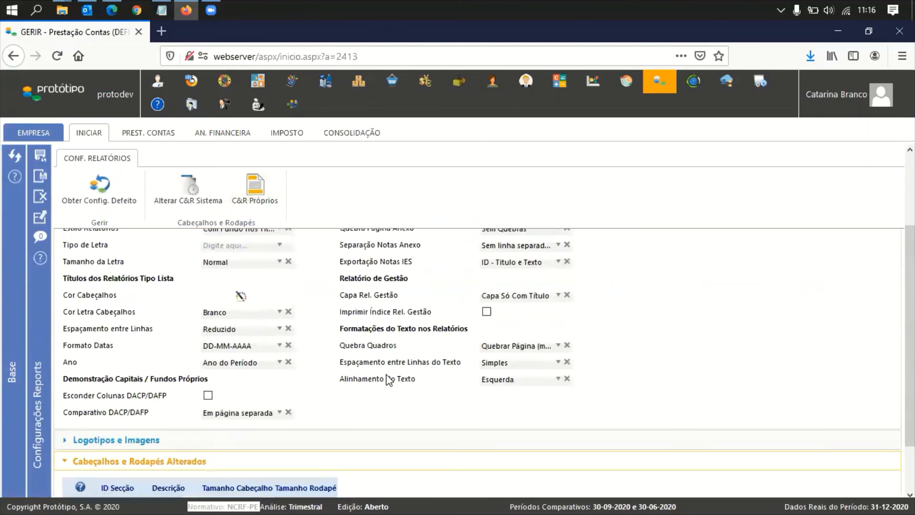
scroll(388, 379, up, 3)
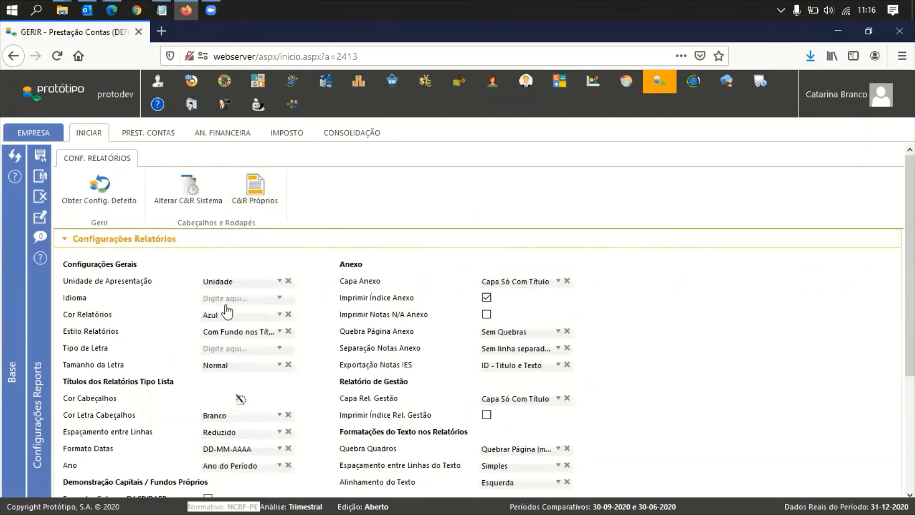
click(99, 195)
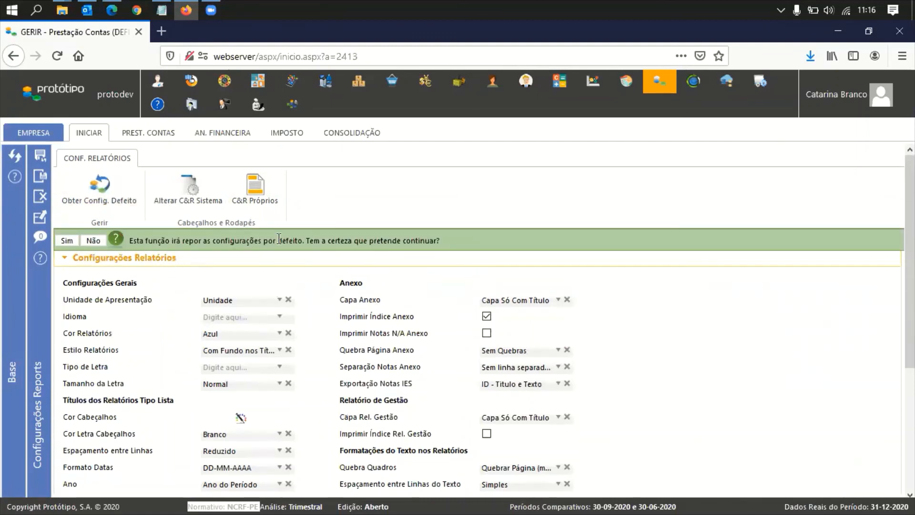
click(65, 240)
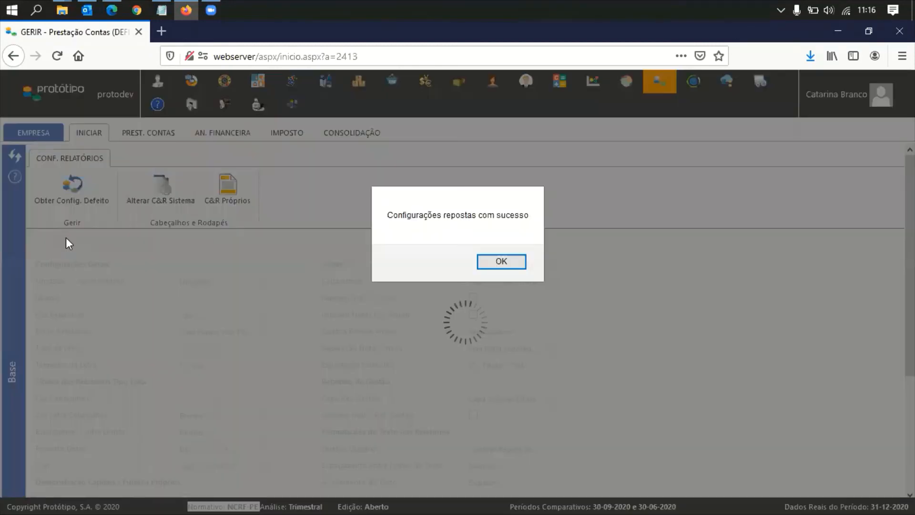
click(502, 262)
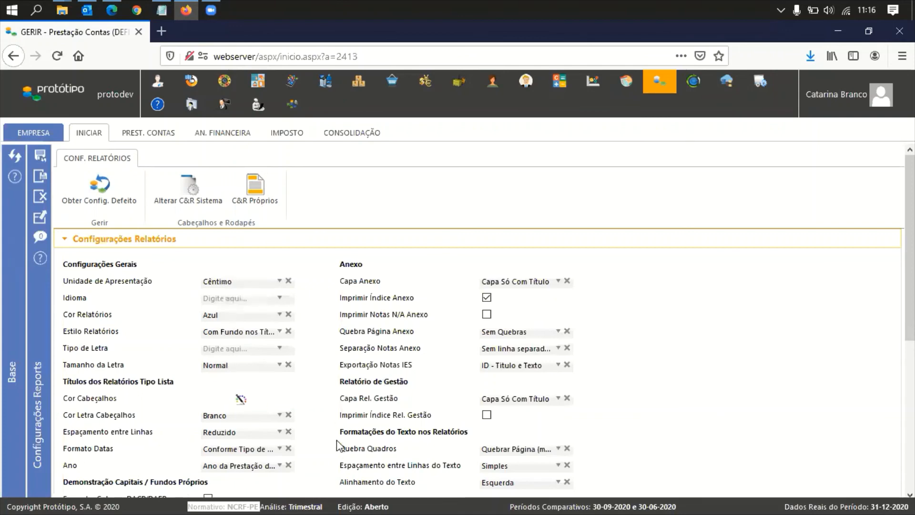
Review the restored general settings, logo fields and altered headers and footers list, and close the report configurations.
scroll(336, 439, down, 2)
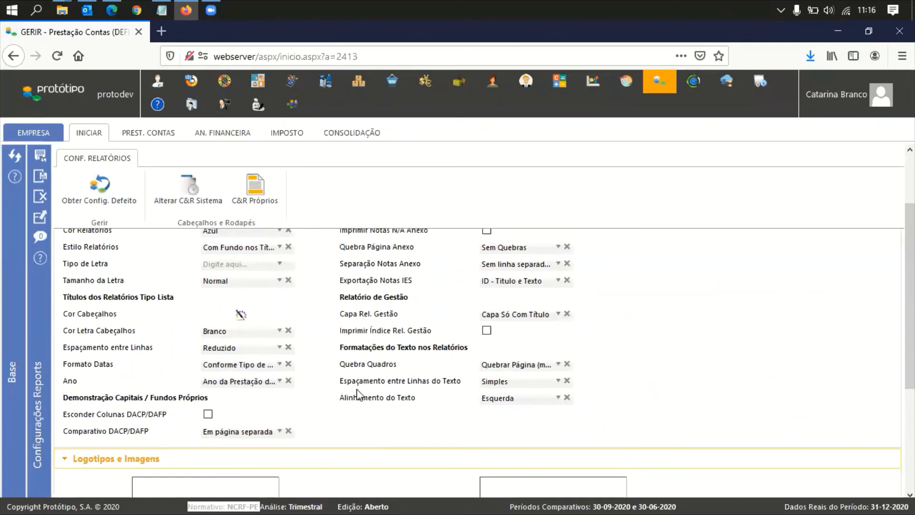
scroll(357, 381, down, 4)
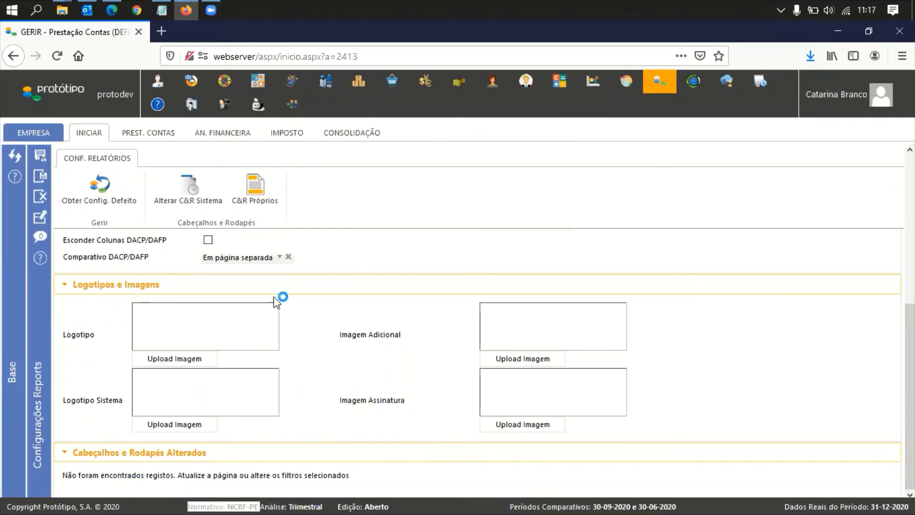
click(42, 199)
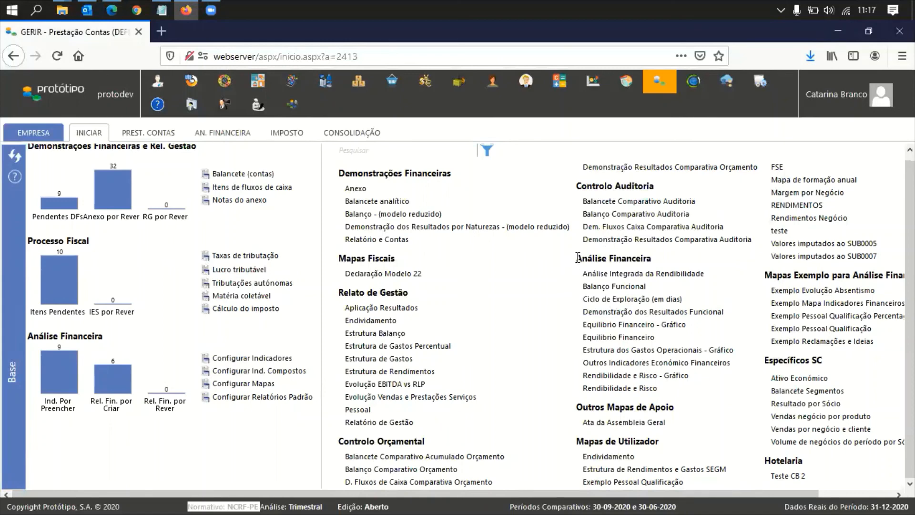
Highlight the Análise Financeira report group, open the period's financial indicators to review their values, and close them.
drag(577, 258, 654, 265)
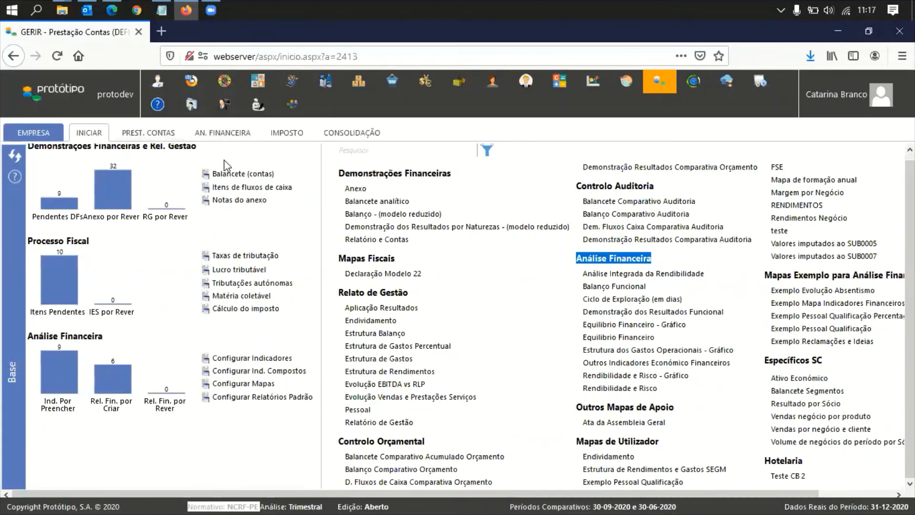
click(159, 135)
click(221, 133)
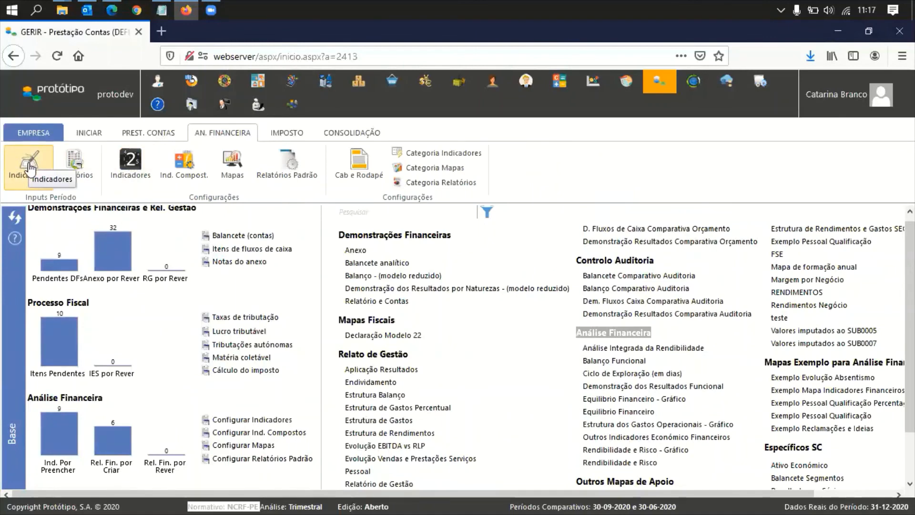
click(30, 168)
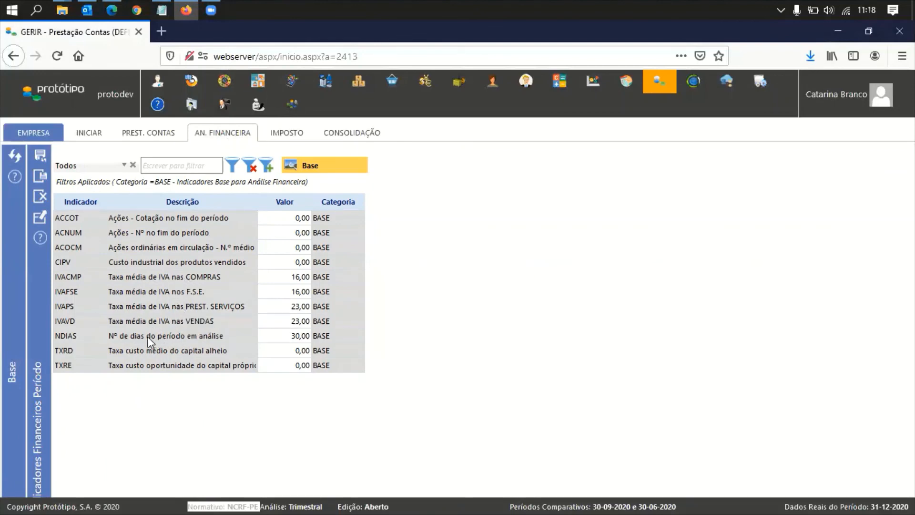
click(42, 197)
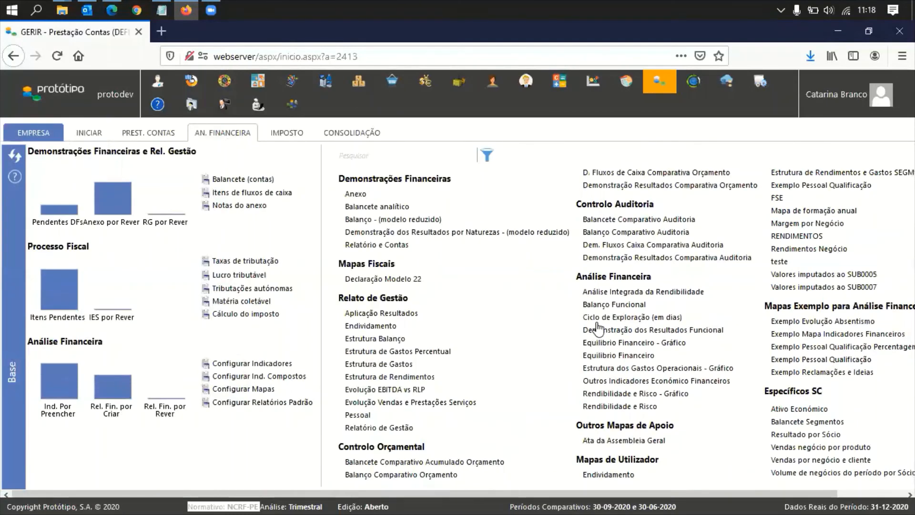
Preview the Ciclo de Exploração (em dias) report and examine the whole page.
click(608, 318)
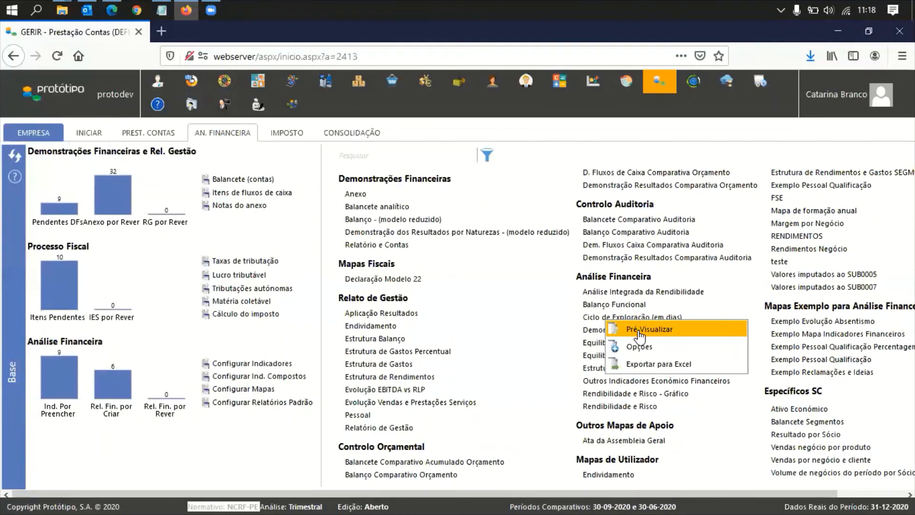
click(638, 328)
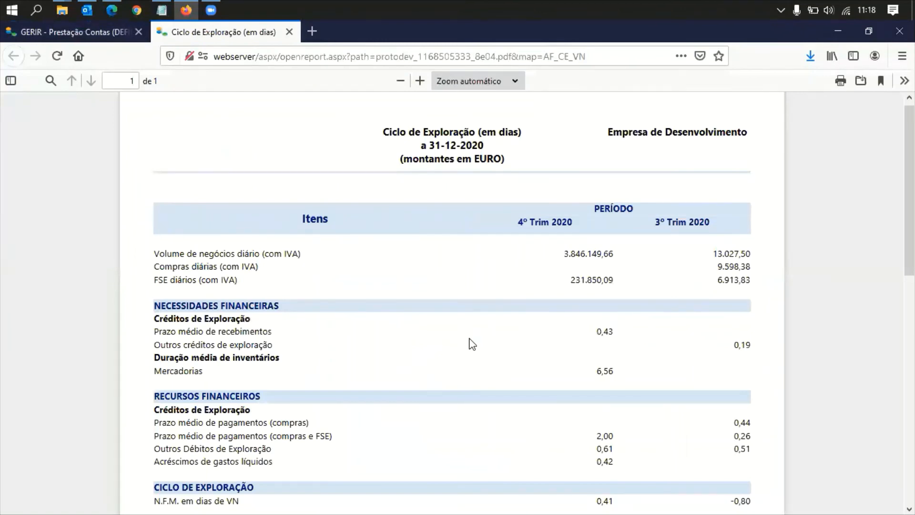
scroll(452, 434, down, 10)
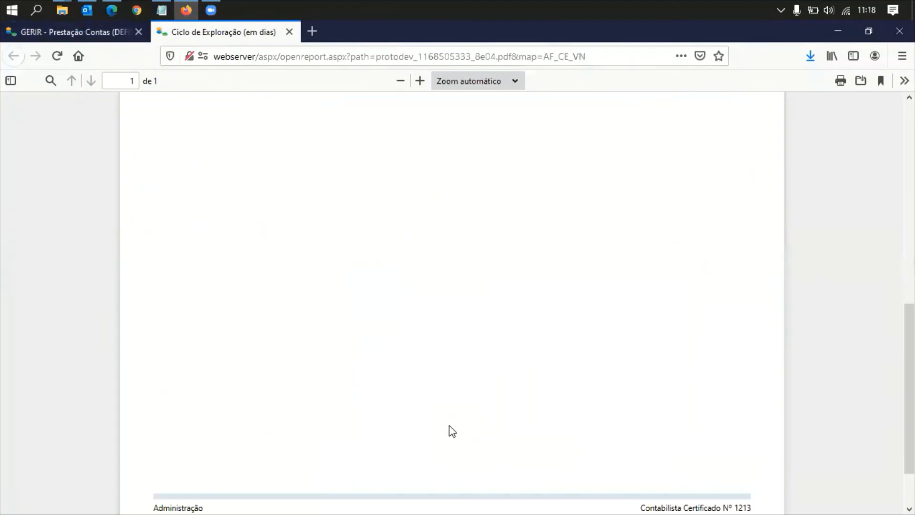
scroll(451, 431, up, 9)
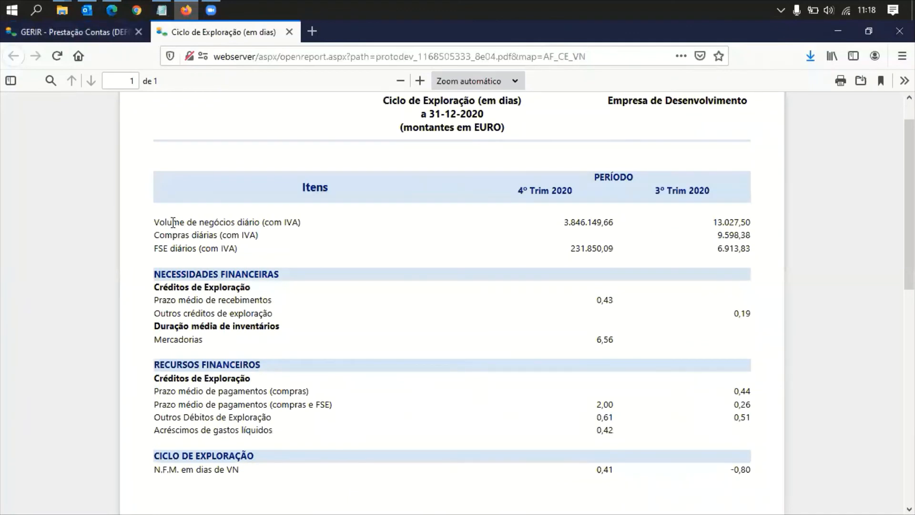
Highlight the Volume de negócios, Prazo médio de recebimentos and Prazo médio de pagamentos lines, and close the report.
drag(172, 220, 234, 219)
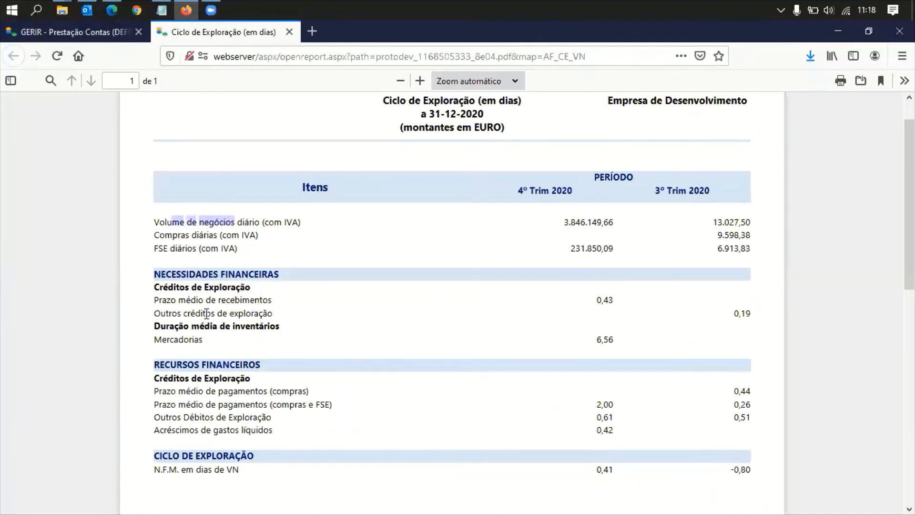
drag(187, 299, 239, 299)
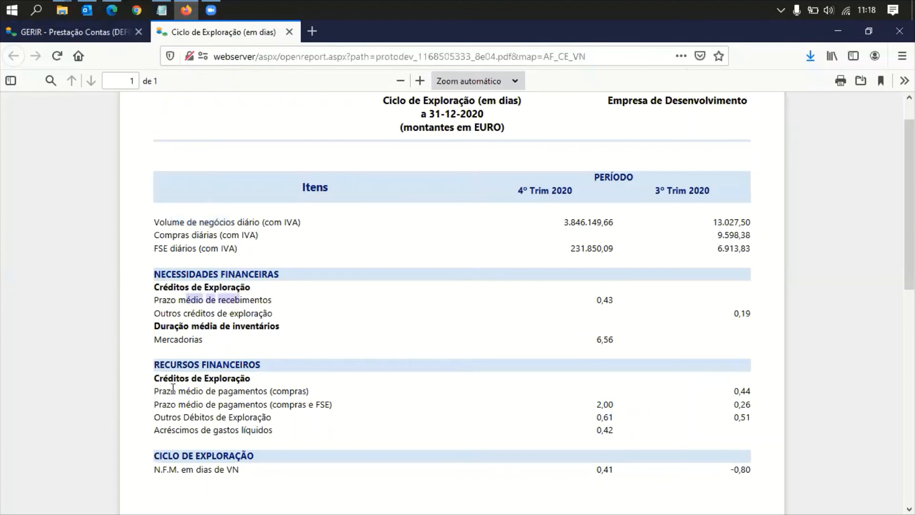
click(173, 388)
drag(172, 388, 230, 390)
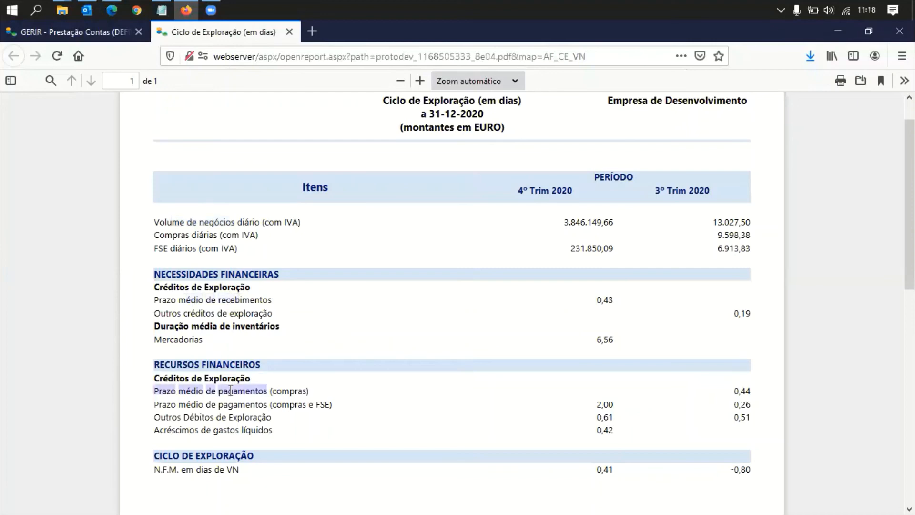
click(288, 32)
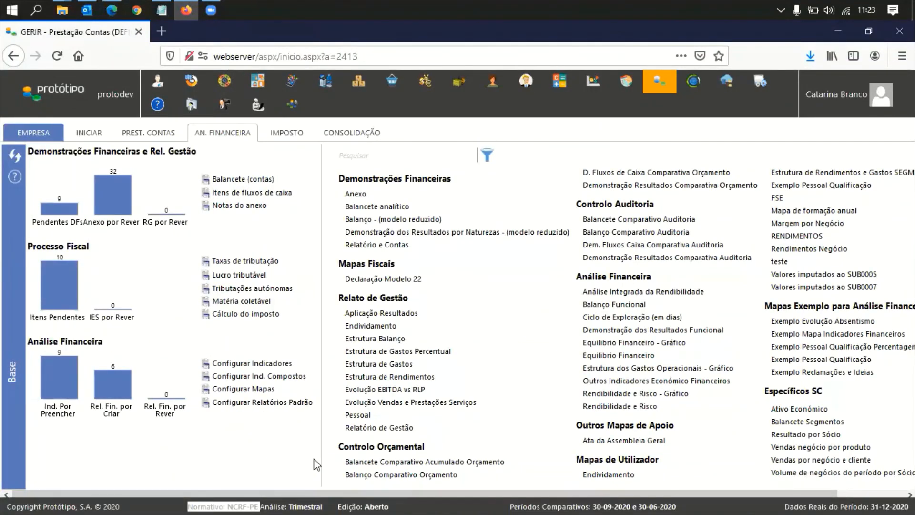